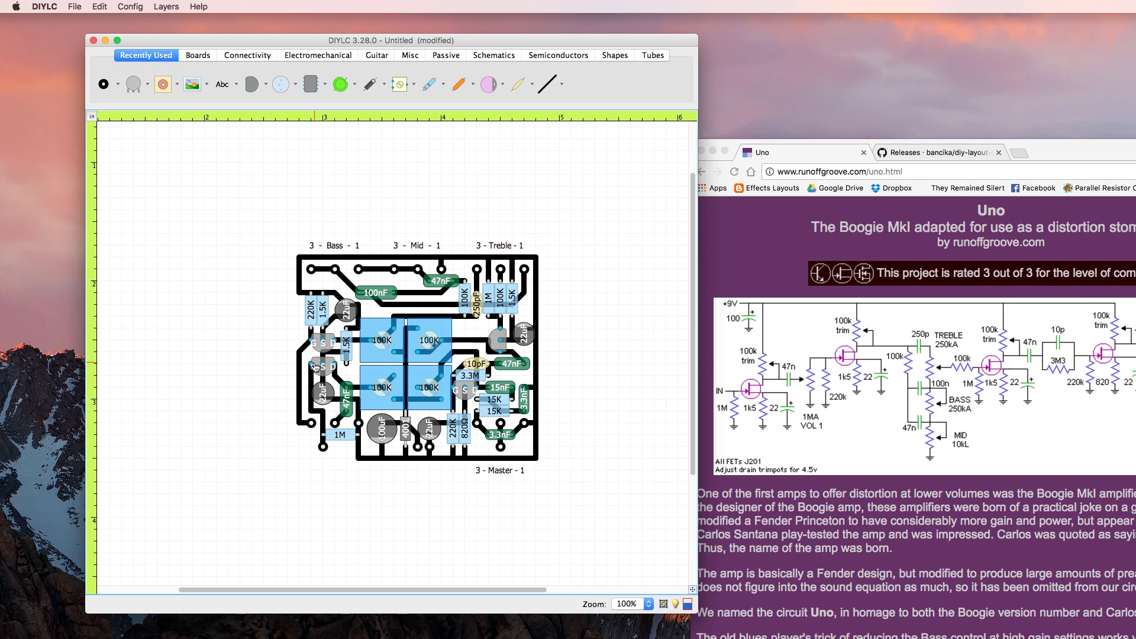
# - Change the lower transistor's Name field to Q1 in Edit Selection
pyautogui.doubleClick(314, 368)
pyautogui.click(364, 342)
pyautogui.write('1')
pyautogui.click(364, 423)
# - Duplicate the '3 - Master - 1' label below the board's left side and retext it '3 - Volume - 1'
pyautogui.click(508, 474)
pyautogui.hotkey('ctrl', 'd')
pyautogui.click(337, 472)
pyautogui.doubleClick(340, 473)
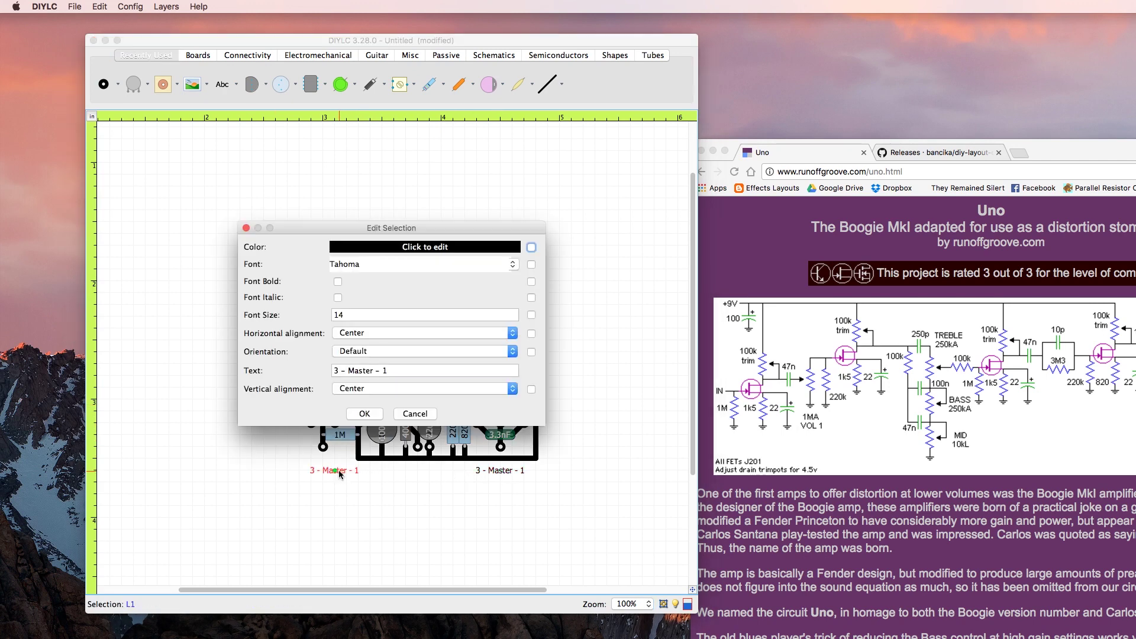
pyautogui.doubleClick(357, 370)
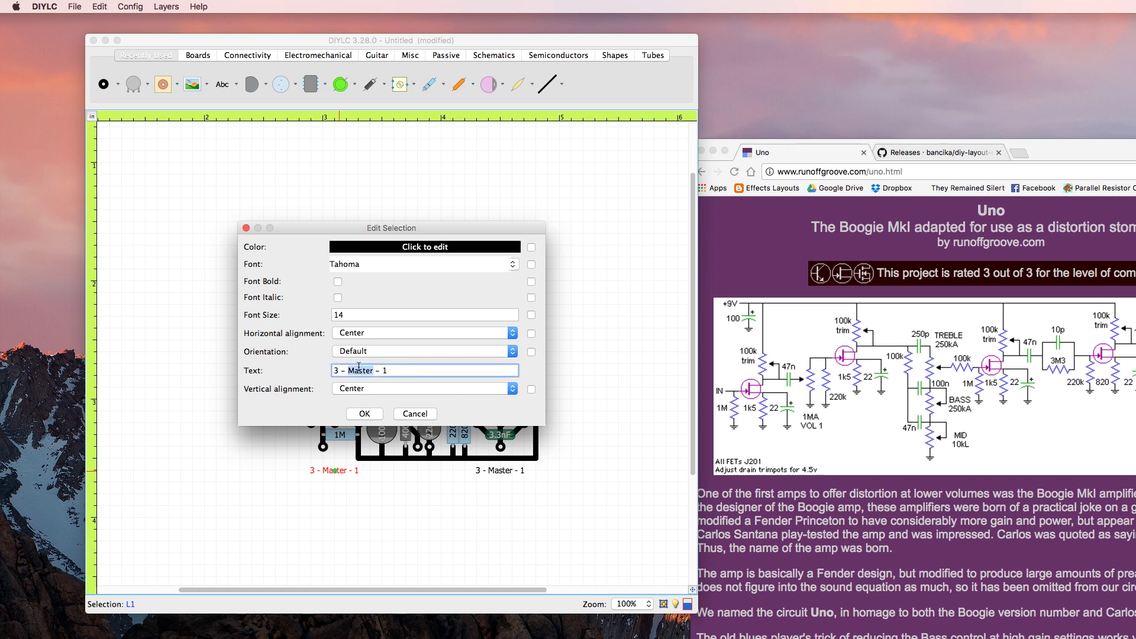
pyautogui.write('Volume')
pyautogui.press('Return')
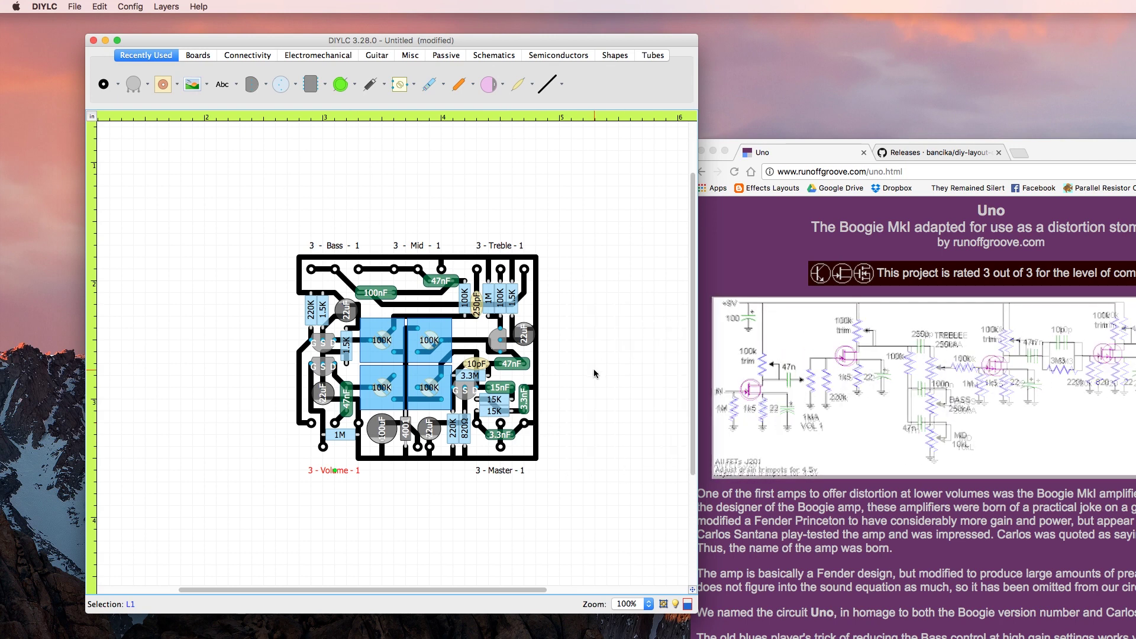
# - Adjust the bottom copper trace's end and draw a trace from the 1M resistor to ground
pyautogui.click(575, 401)
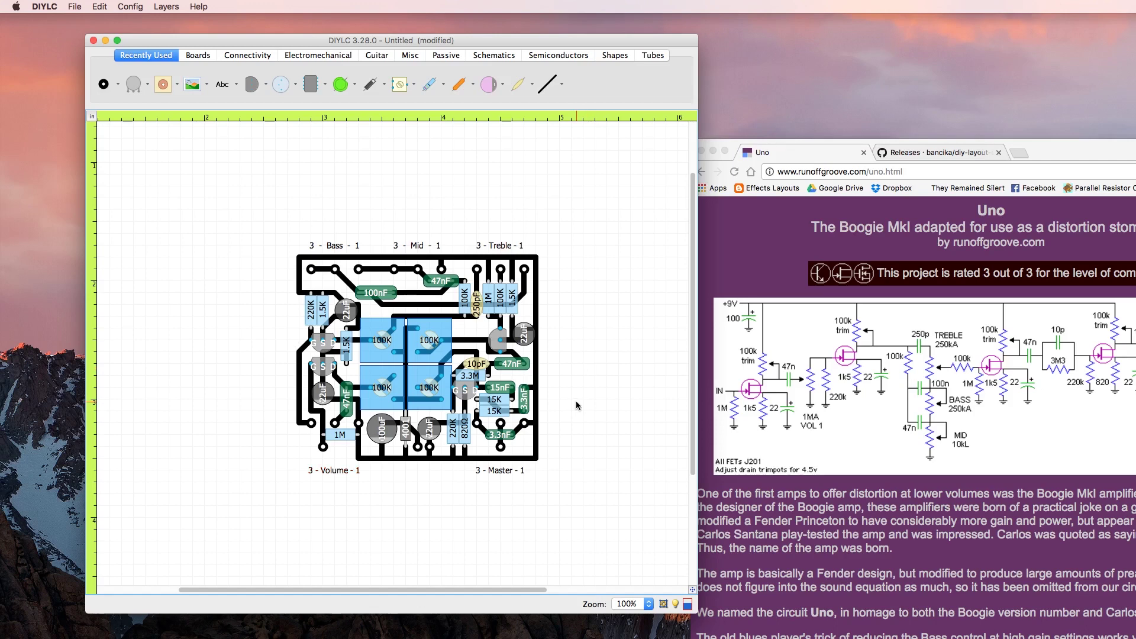
pyautogui.click(365, 461)
pyautogui.moveTo(365, 465); pyautogui.dragTo(359, 456)
pyautogui.click(548, 84)
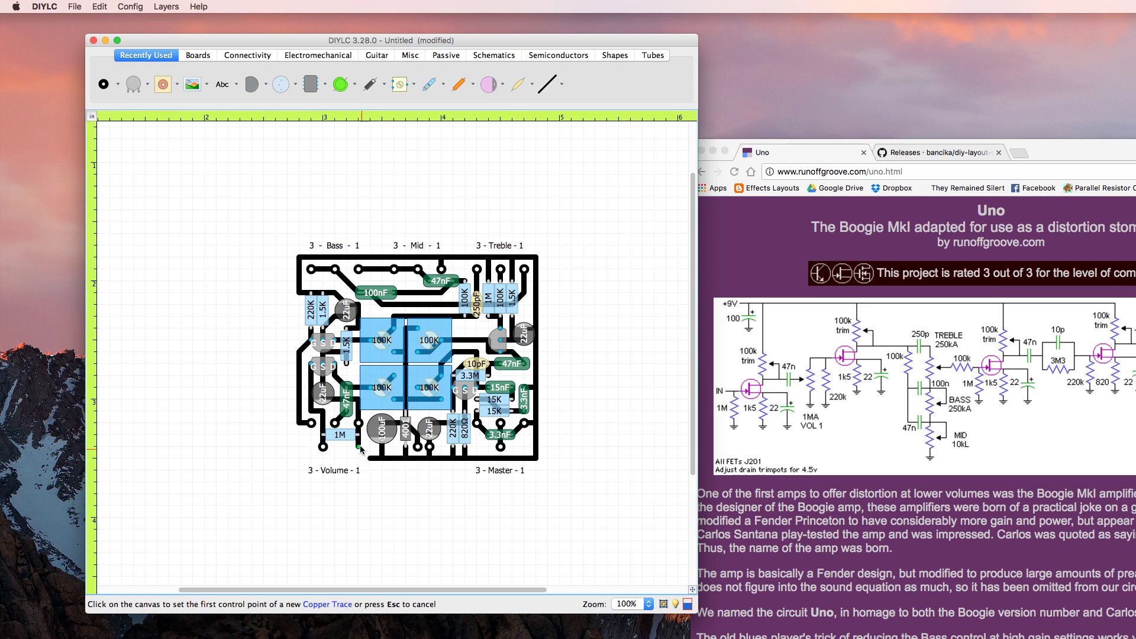
pyautogui.click(359, 448)
pyautogui.click(370, 459)
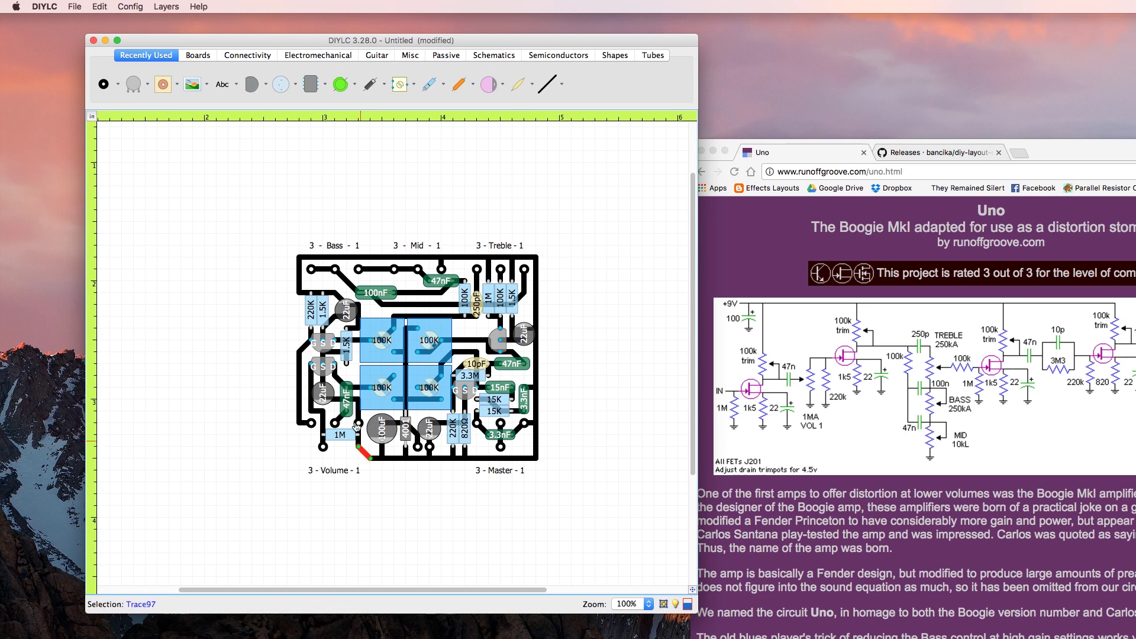
# - Draw a short copper trace closing the board's top-left corner
pyautogui.click(300, 269)
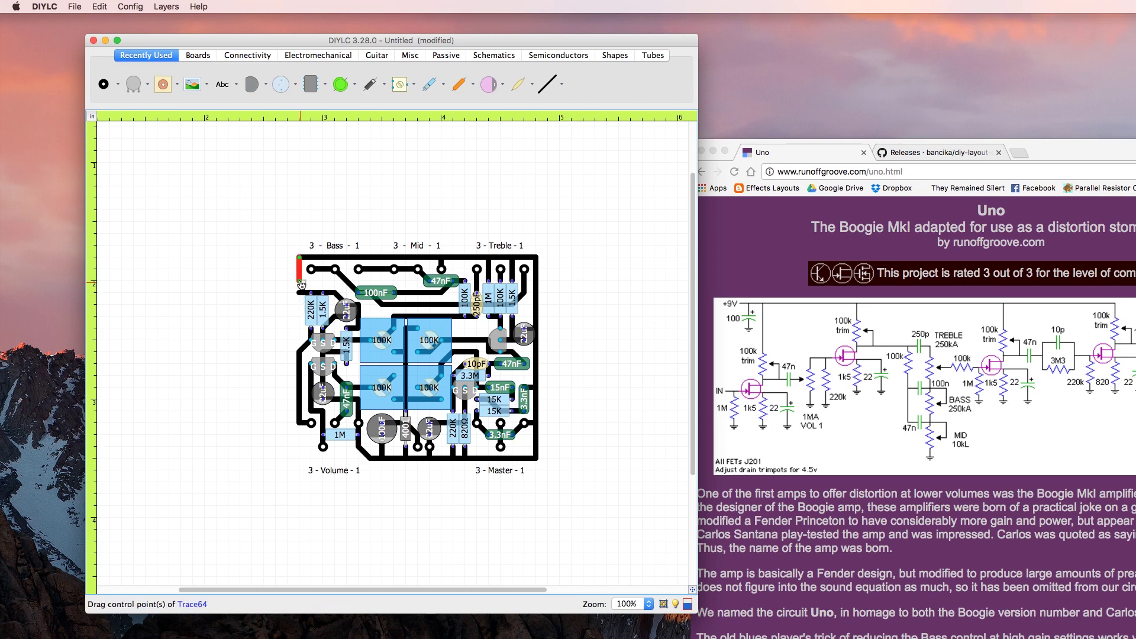
pyautogui.click(547, 83)
pyautogui.click(299, 281)
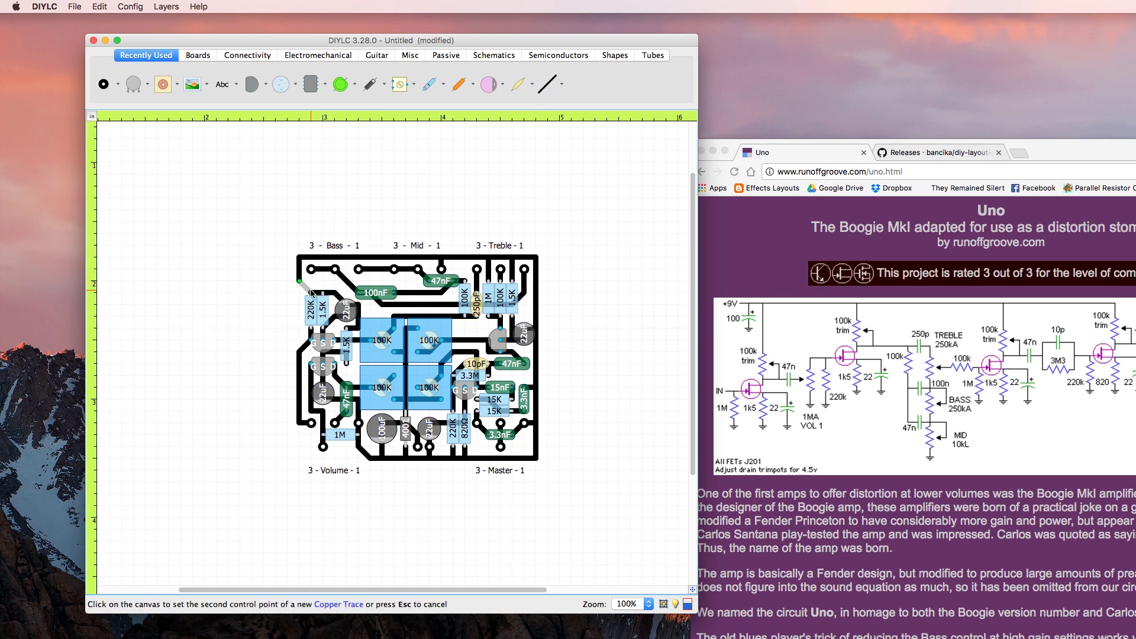
pyautogui.click(309, 292)
pyautogui.click(287, 305)
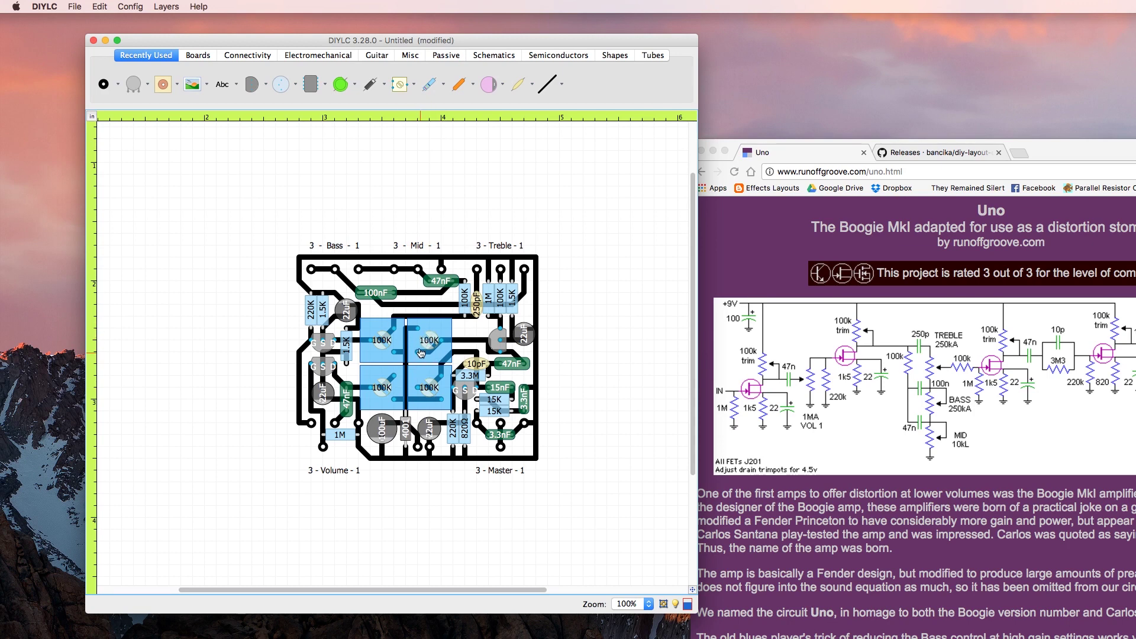
# - Reposition the upper 100K pots and move the lower-right pot off the board
pyautogui.moveTo(420, 351)
pyautogui.mouseDown()
pyautogui.moveTo(445, 352)
pyautogui.moveTo(407, 335)
pyautogui.moveTo(383, 350)
pyautogui.mouseUp()
pyautogui.click(408, 331)
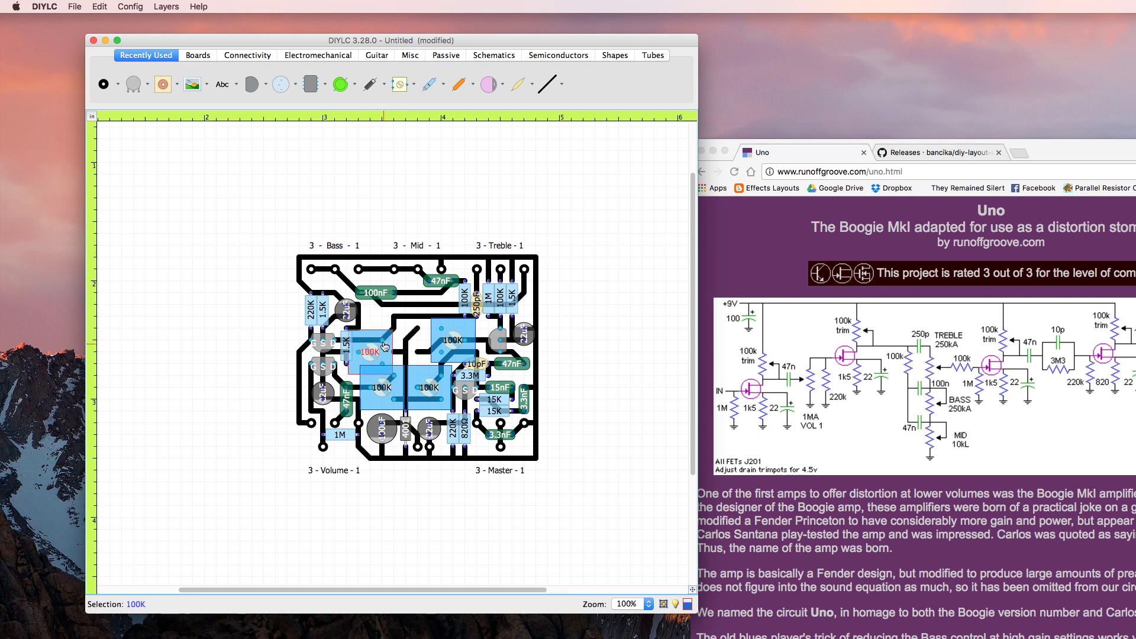
pyautogui.click(402, 317)
pyautogui.click(395, 322)
pyautogui.moveTo(382, 348); pyautogui.dragTo(426, 338)
pyautogui.moveTo(422, 392); pyautogui.dragTo(586, 407)
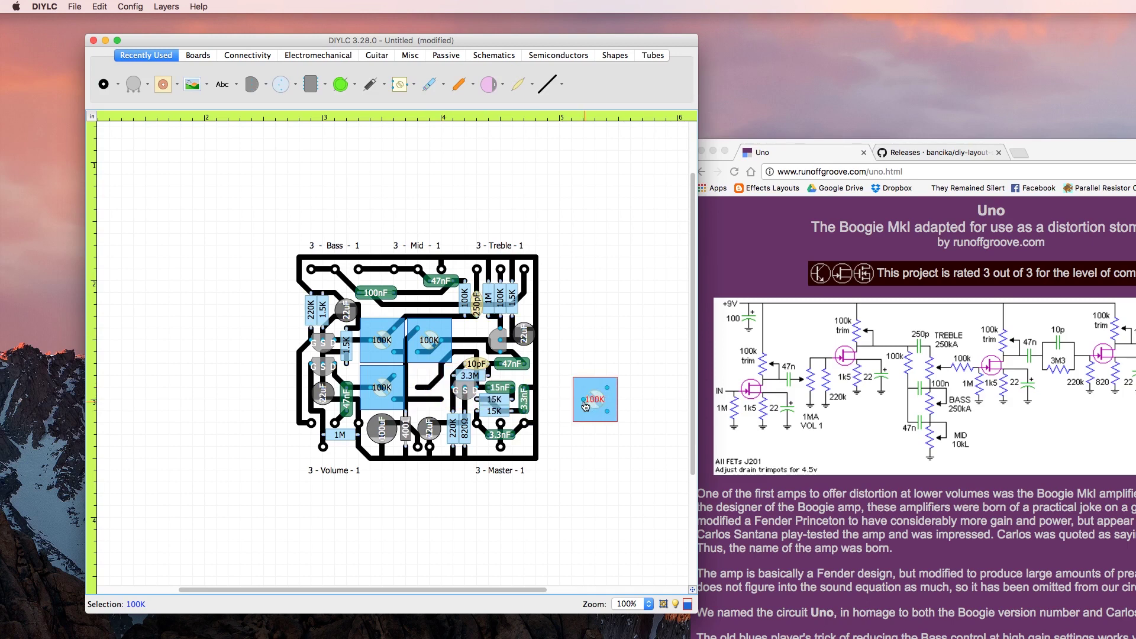
# - Pull a trace end onto the pot lug, add a short horizontal trace, and return the pot
pyautogui.click(437, 399)
pyautogui.moveTo(443, 400); pyautogui.dragTo(406, 400)
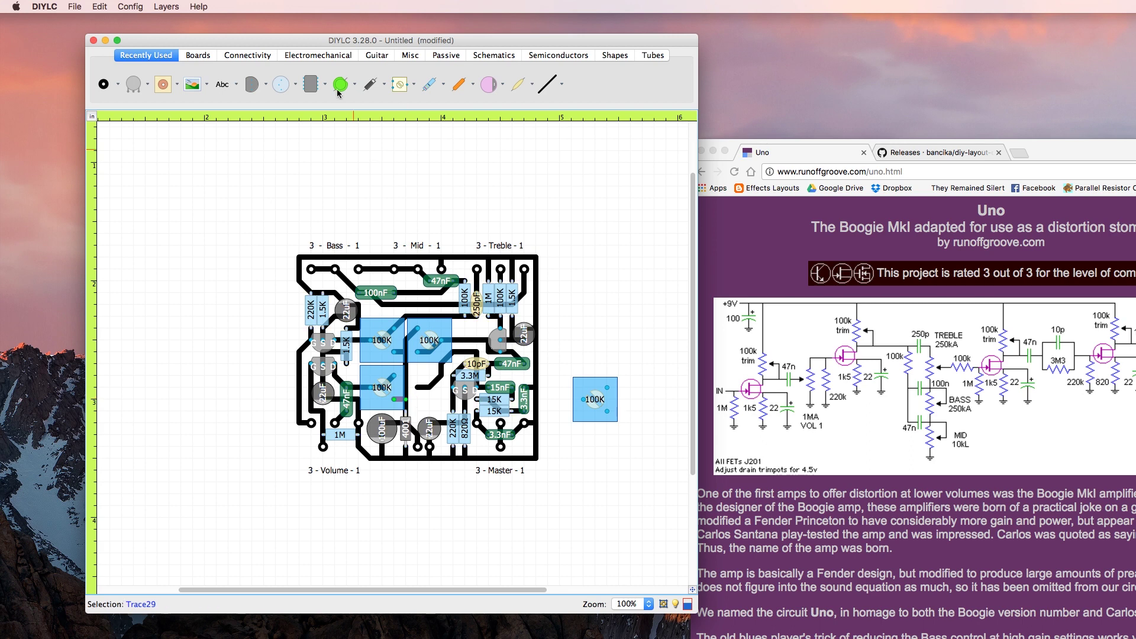
pyautogui.click(548, 89)
pyautogui.click(406, 376)
pyautogui.click(417, 377)
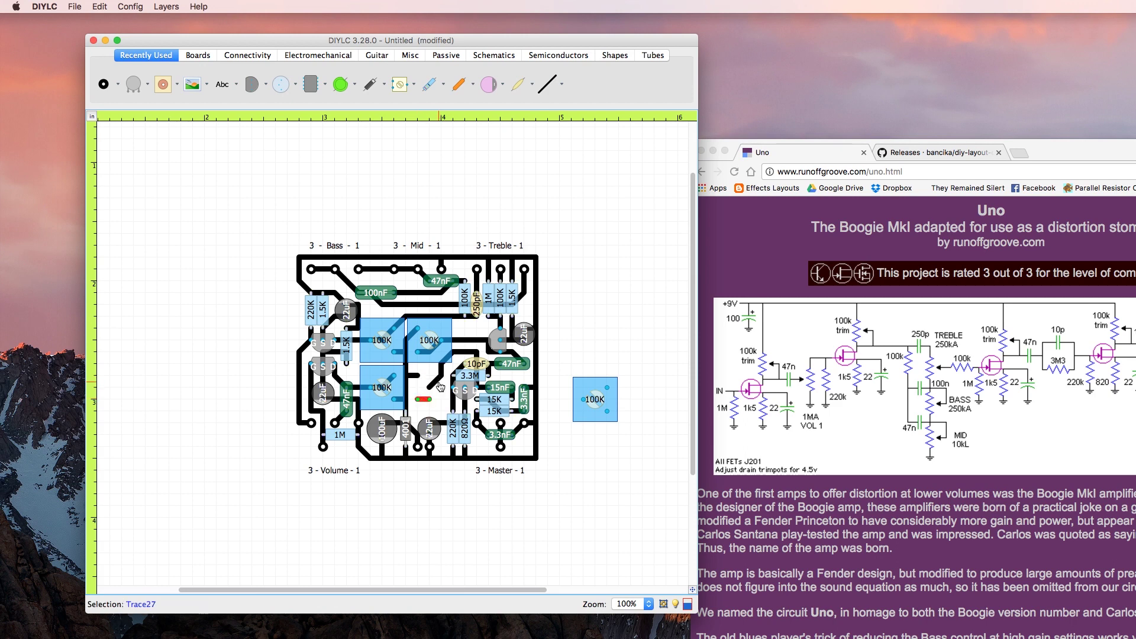
pyautogui.click(442, 377)
pyautogui.moveTo(593, 410); pyautogui.dragTo(433, 402)
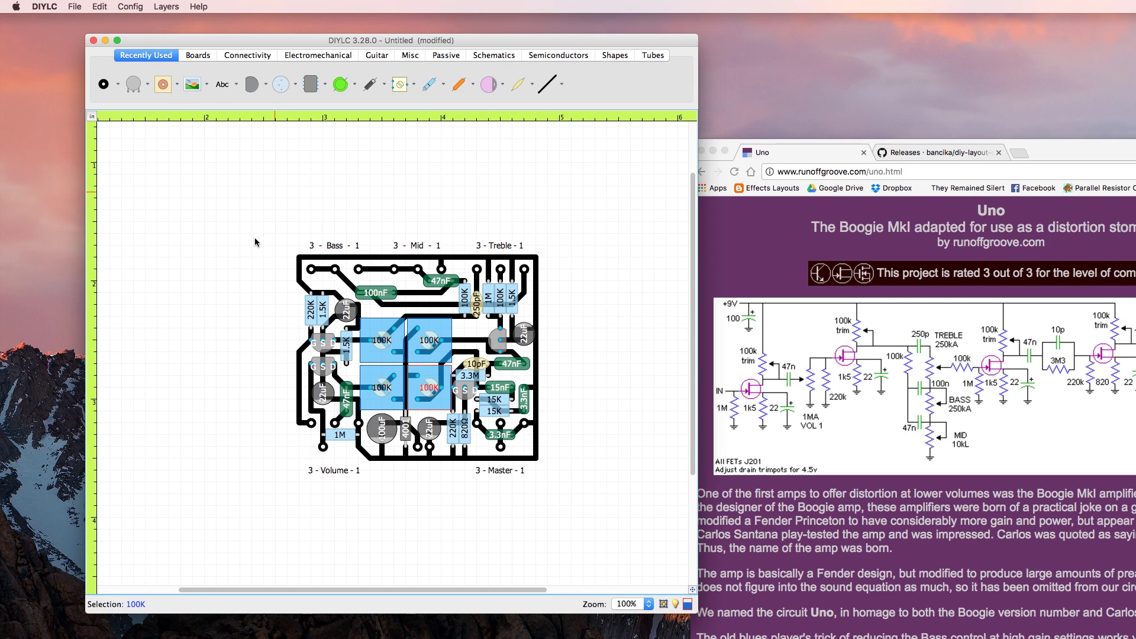
# - Use Save As to store the layout as 'ROG Uno' in the DIYLC Tutorial folder
pyautogui.hscroll(-5, 357, 593)
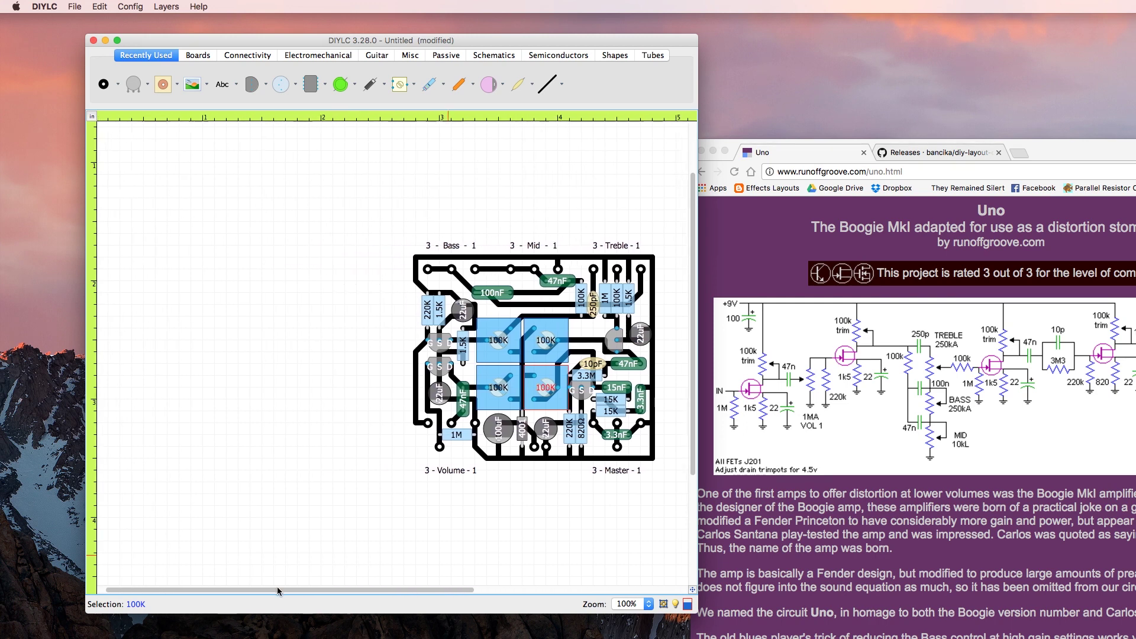
pyautogui.hscroll(6, 349, 586)
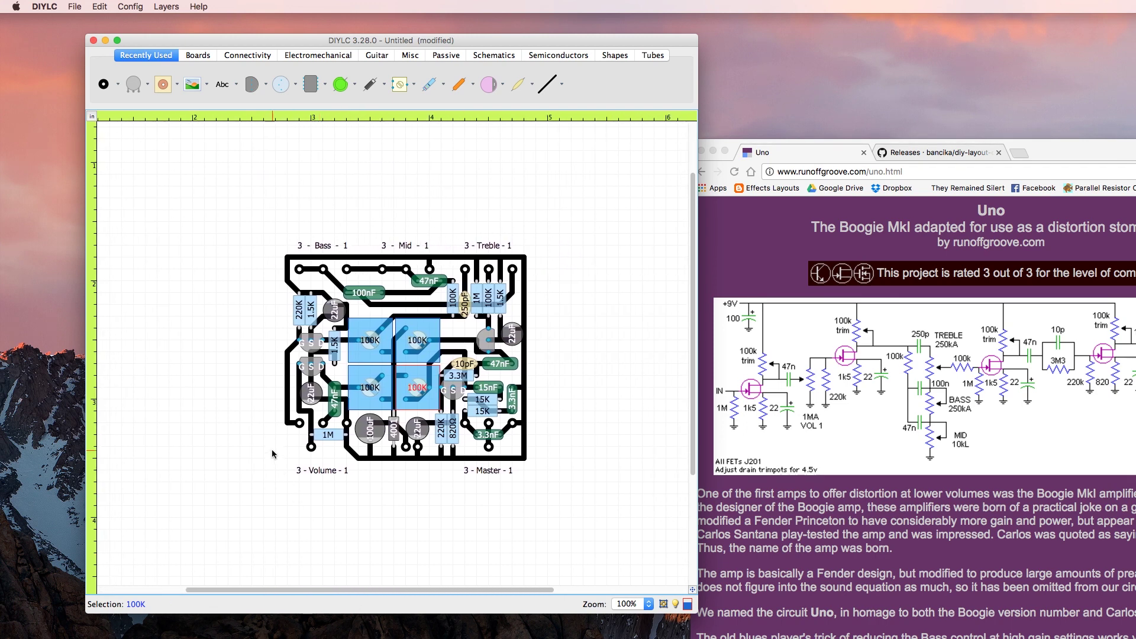
pyautogui.click(74, 7)
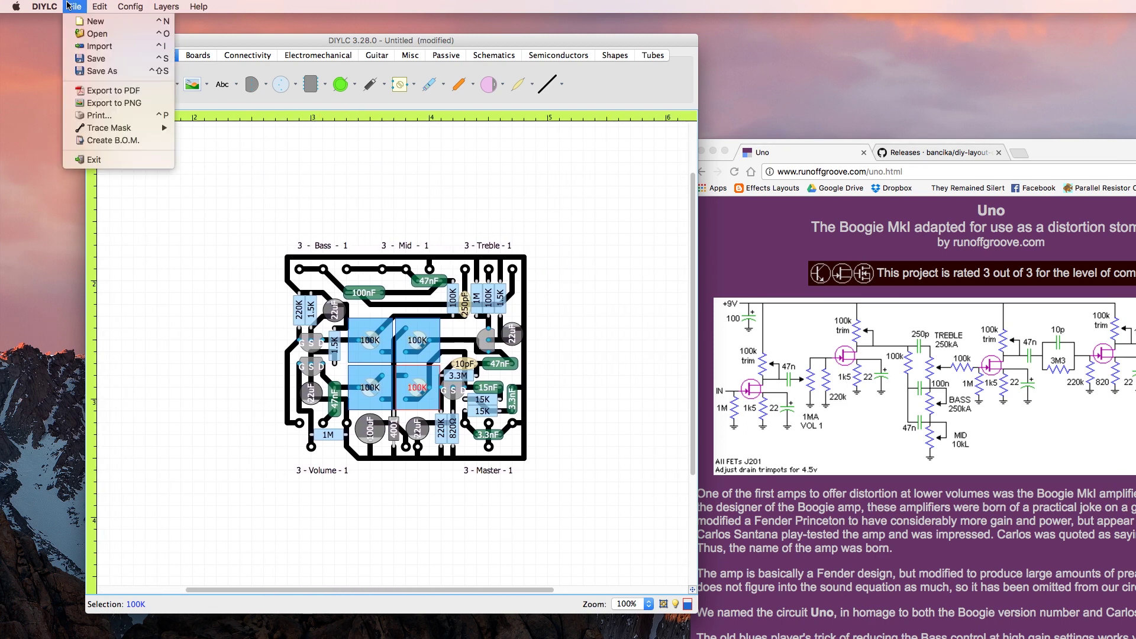
pyautogui.click(99, 65)
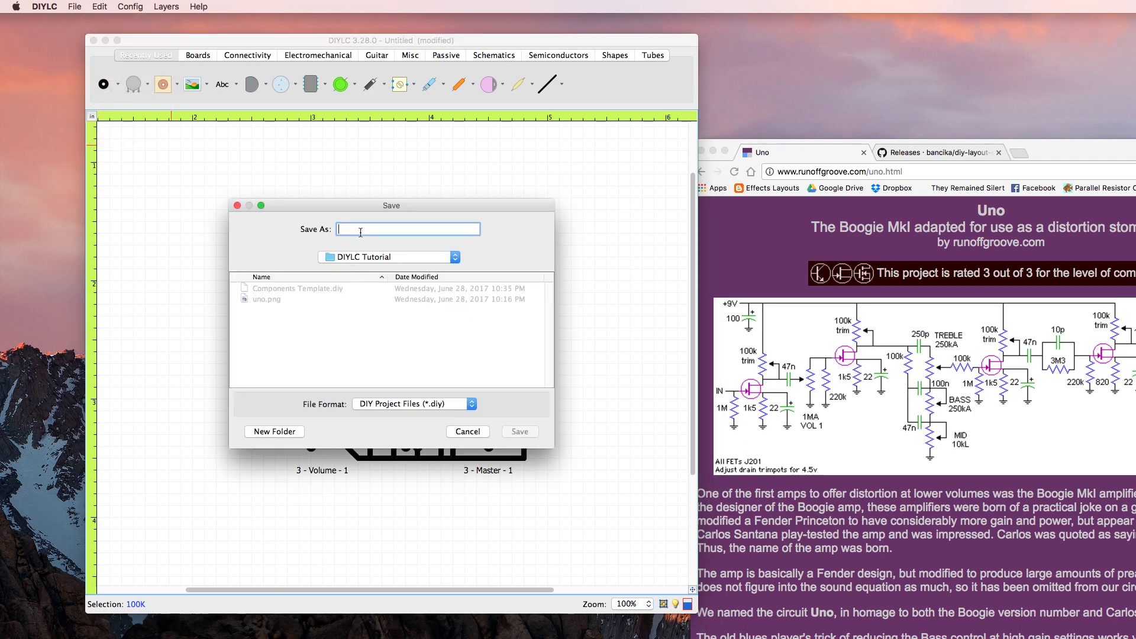
pyautogui.write('ROG Uno')
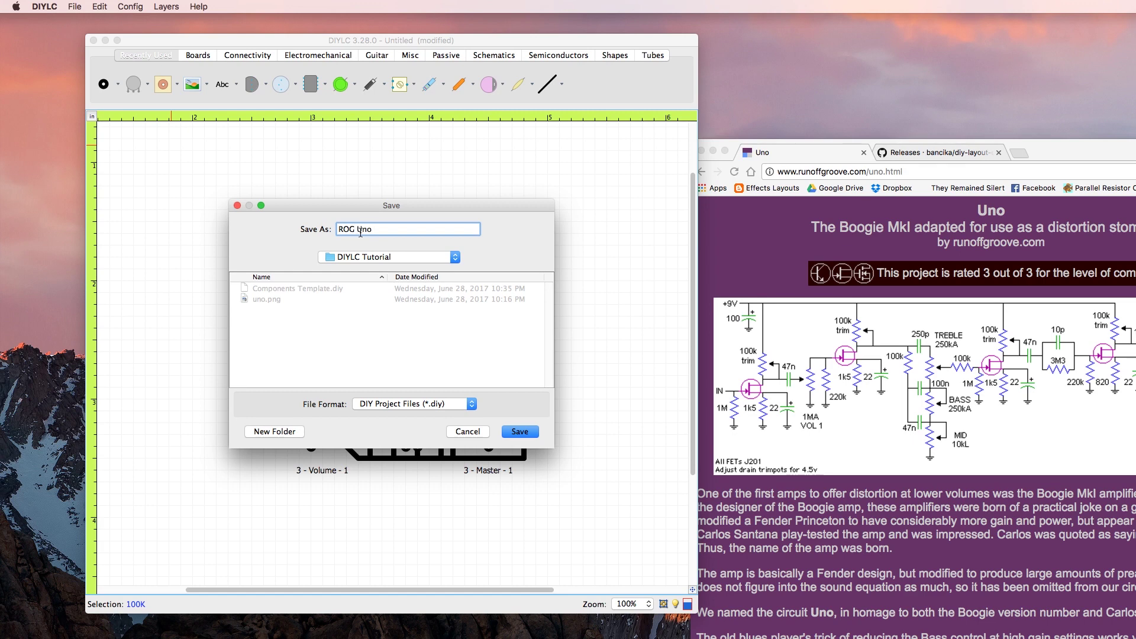
pyautogui.press('Return')
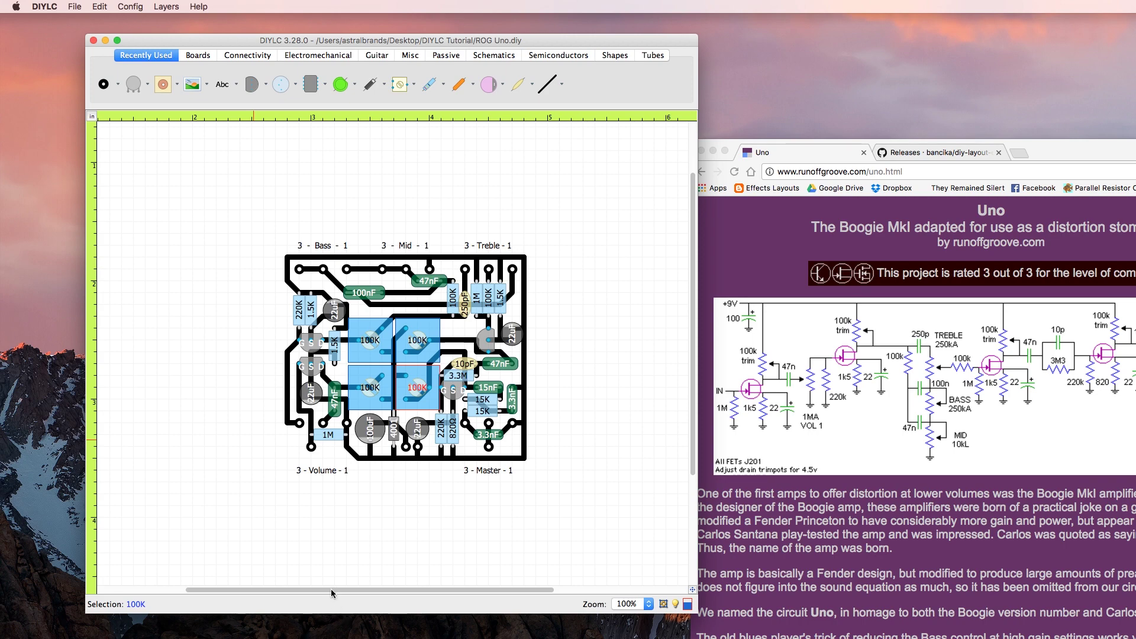
# - Marquee-select the whole layout and move it up and to the left
pyautogui.moveTo(333, 590); pyautogui.dragTo(226, 592)
pyautogui.moveTo(391, 208); pyautogui.dragTo(687, 512)
pyautogui.scroll(3, 361, 349)
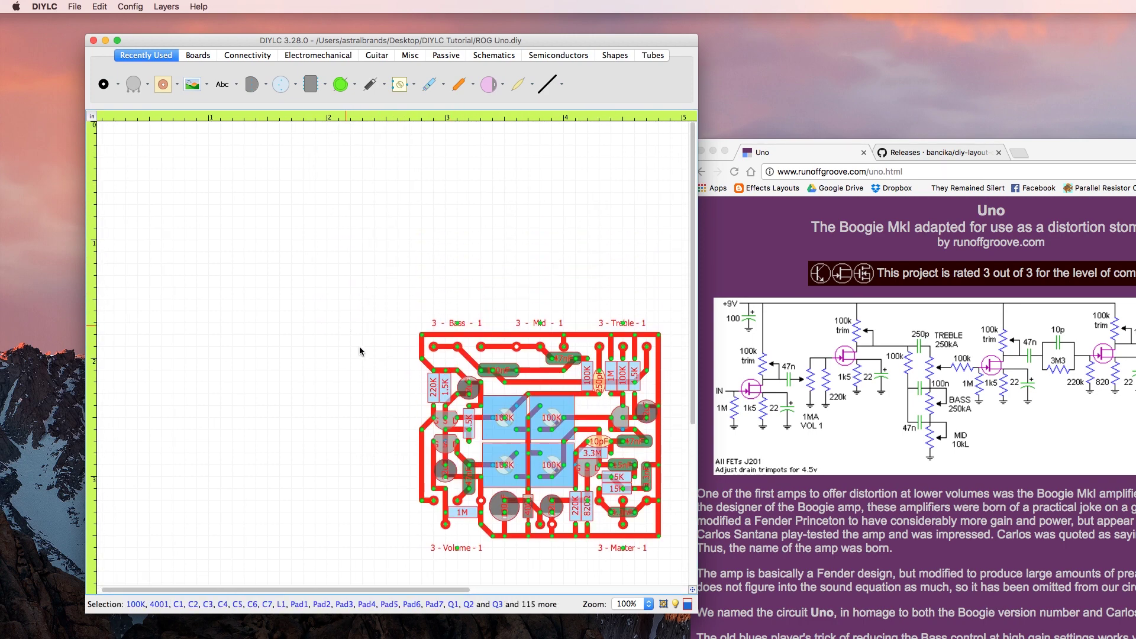
pyautogui.moveTo(504, 432); pyautogui.dragTo(232, 349)
pyautogui.click(273, 165)
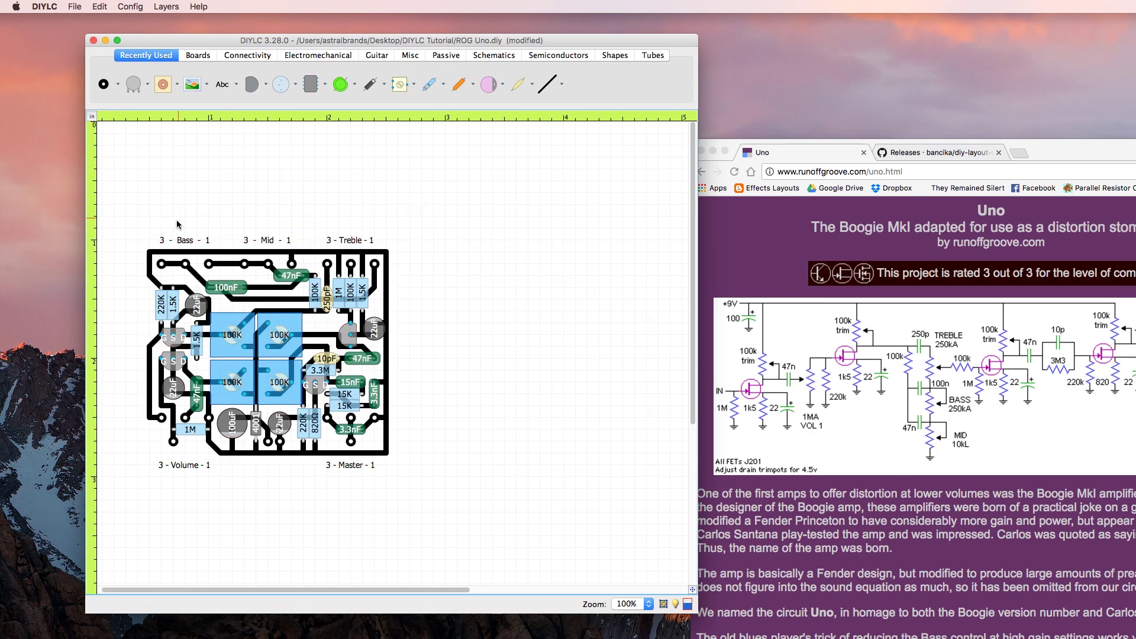
# - Lay a Perf Board w/ Pads over the layout and move the pot labels outside it
pyautogui.click(163, 84)
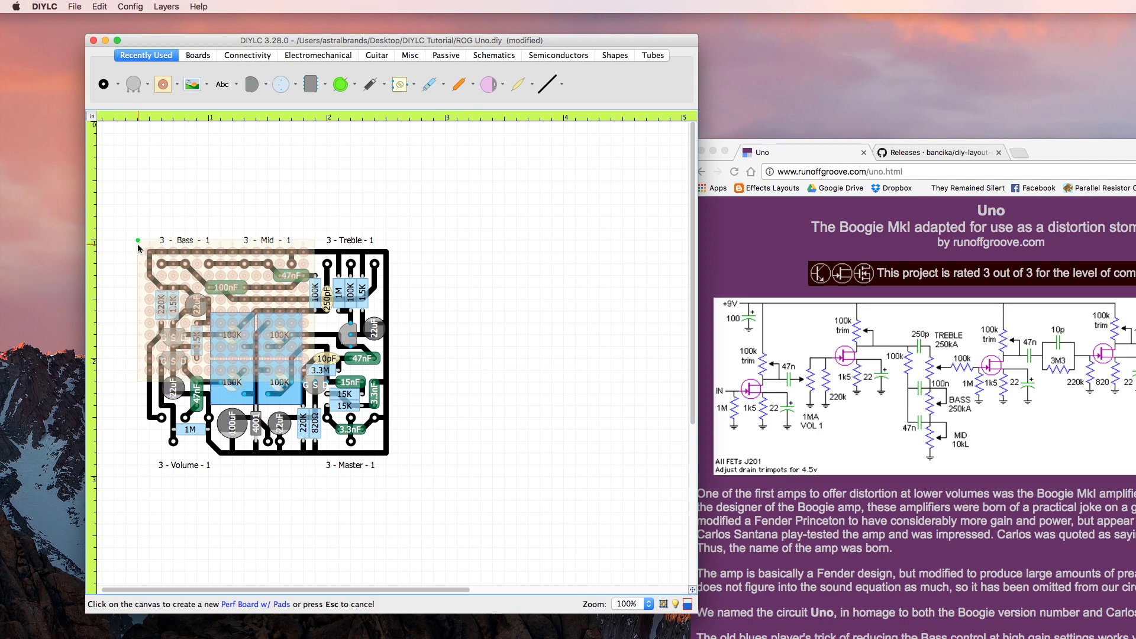
pyautogui.moveTo(138, 241); pyautogui.dragTo(398, 466)
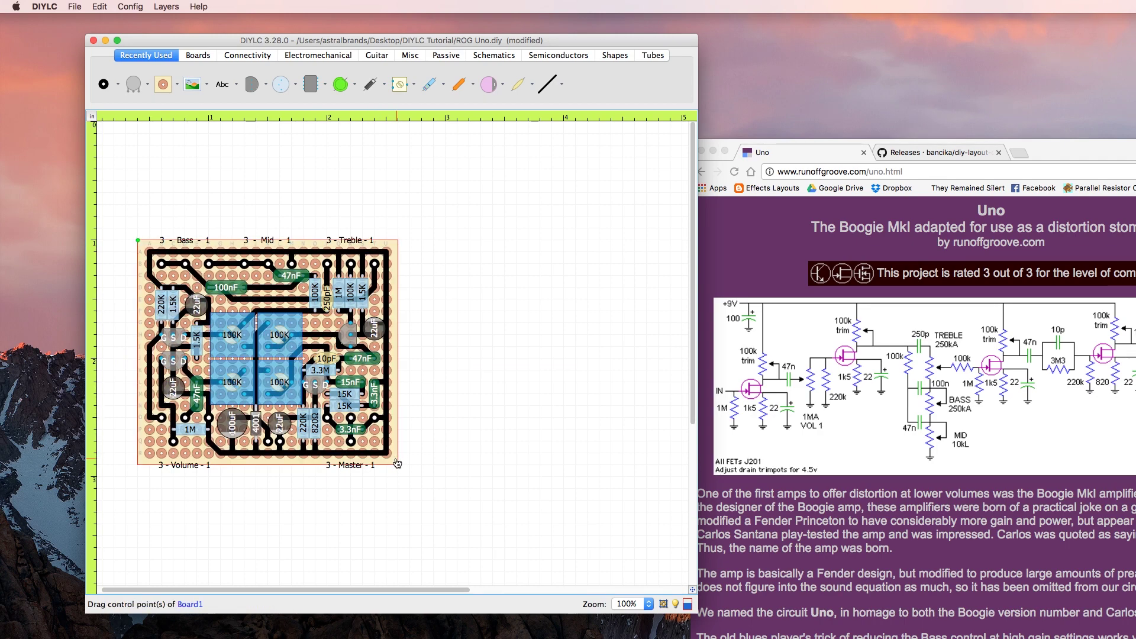
pyautogui.click(352, 467)
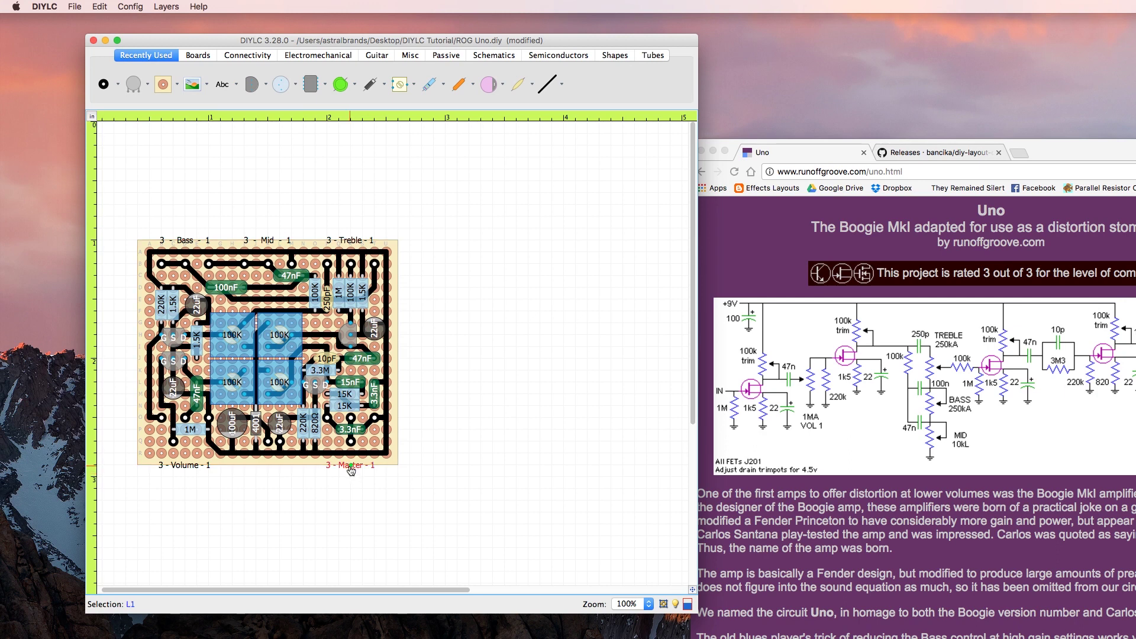
pyautogui.moveTo(351, 466); pyautogui.dragTo(351, 479)
pyautogui.moveTo(189, 469); pyautogui.dragTo(188, 482)
pyautogui.moveTo(164, 207); pyautogui.dragTo(355, 229)
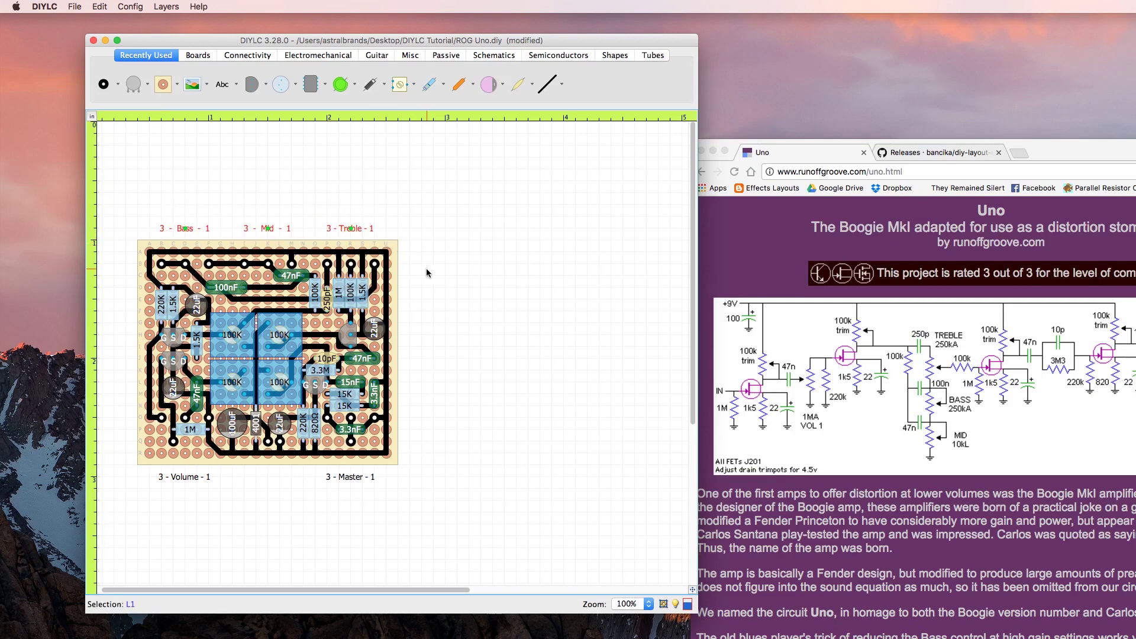
pyautogui.click(444, 393)
# - Select all traces via Layers and paste a copy to the right of the perfboard
pyautogui.click(161, 5)
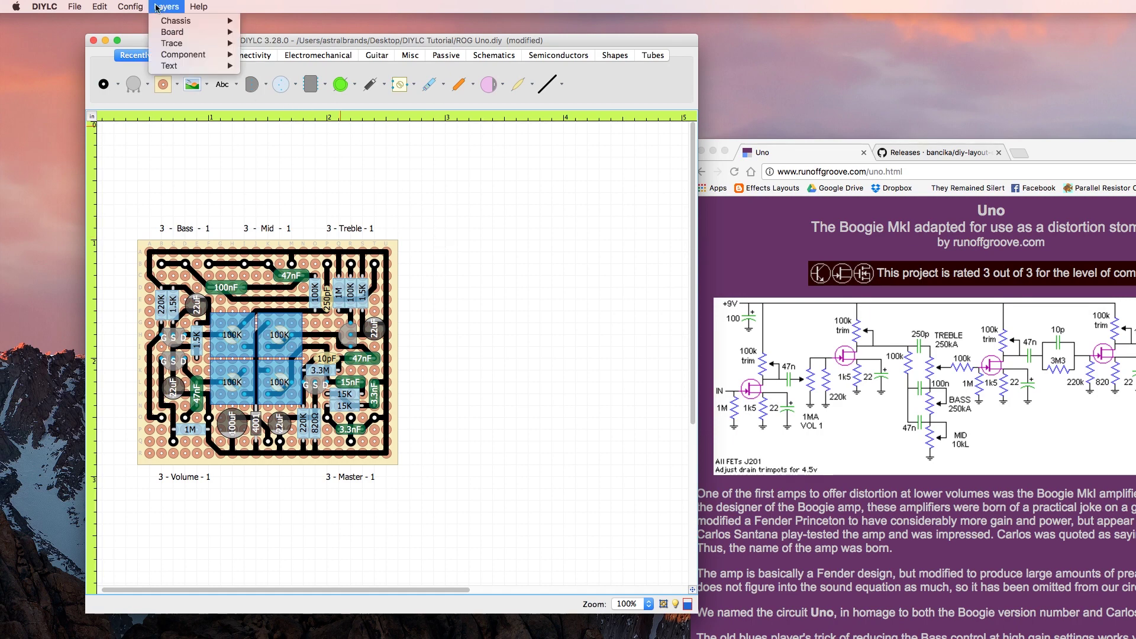
pyautogui.moveTo(166, 43)
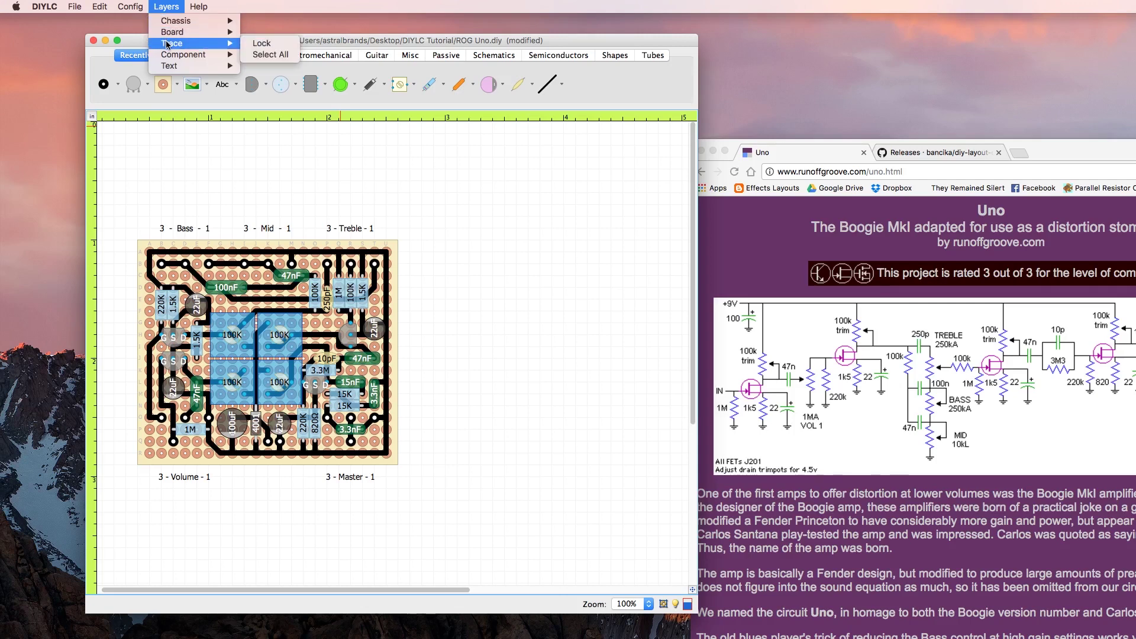
pyautogui.click(257, 55)
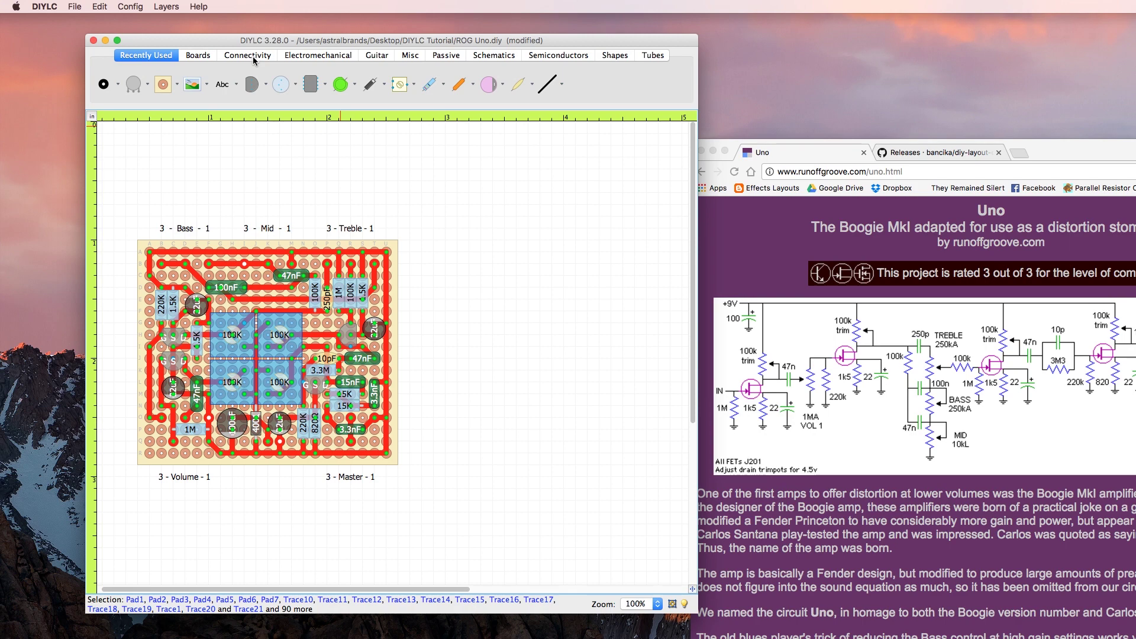
pyautogui.press('super+v')
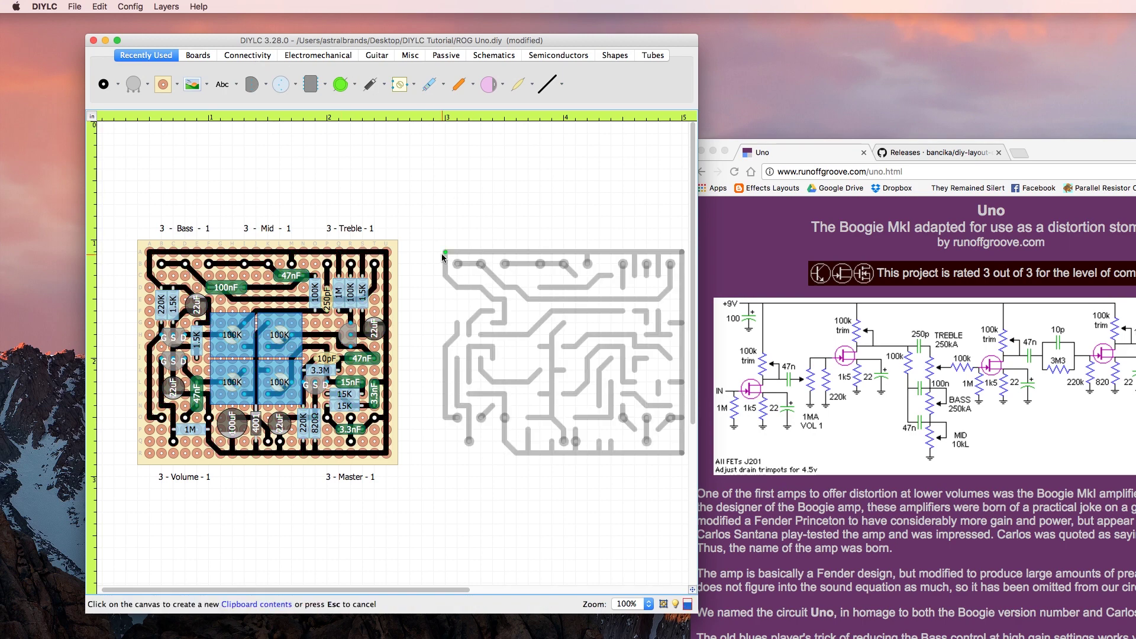
pyautogui.click(442, 253)
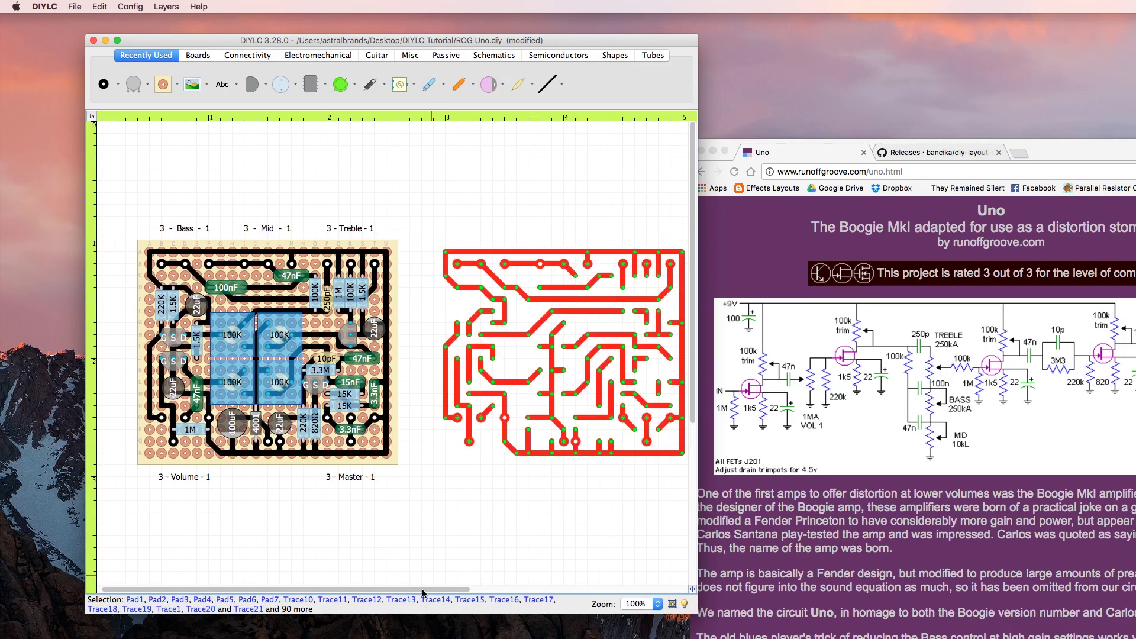
pyautogui.moveTo(422, 593); pyautogui.dragTo(449, 593)
# - Place a Blank Board stretched over the pasted trace copy
pyautogui.click(428, 538)
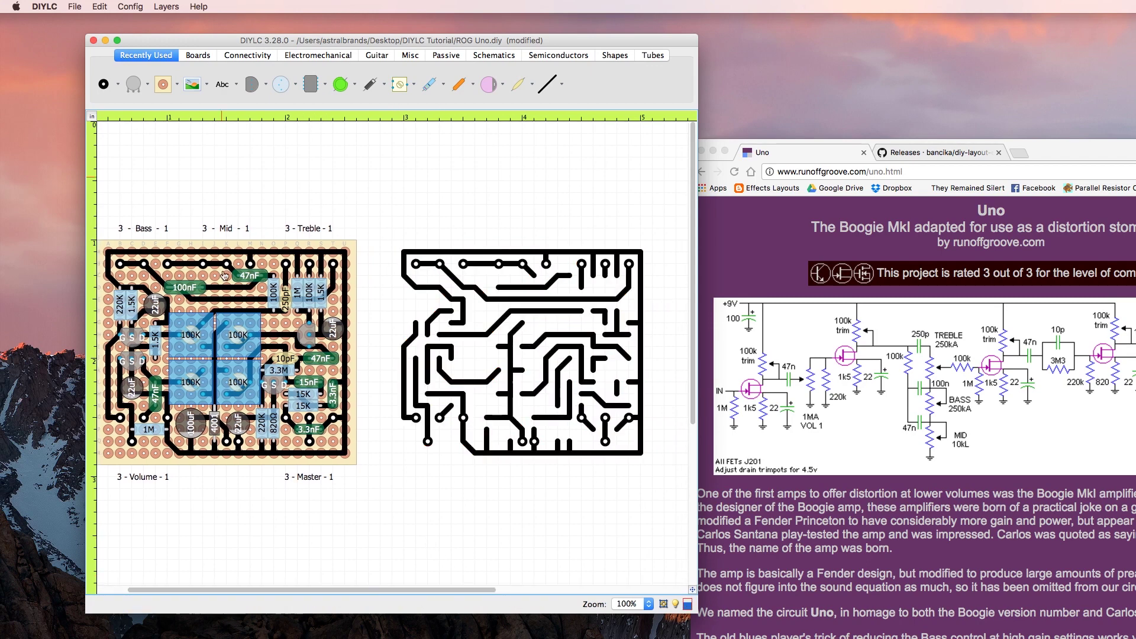
pyautogui.click(199, 56)
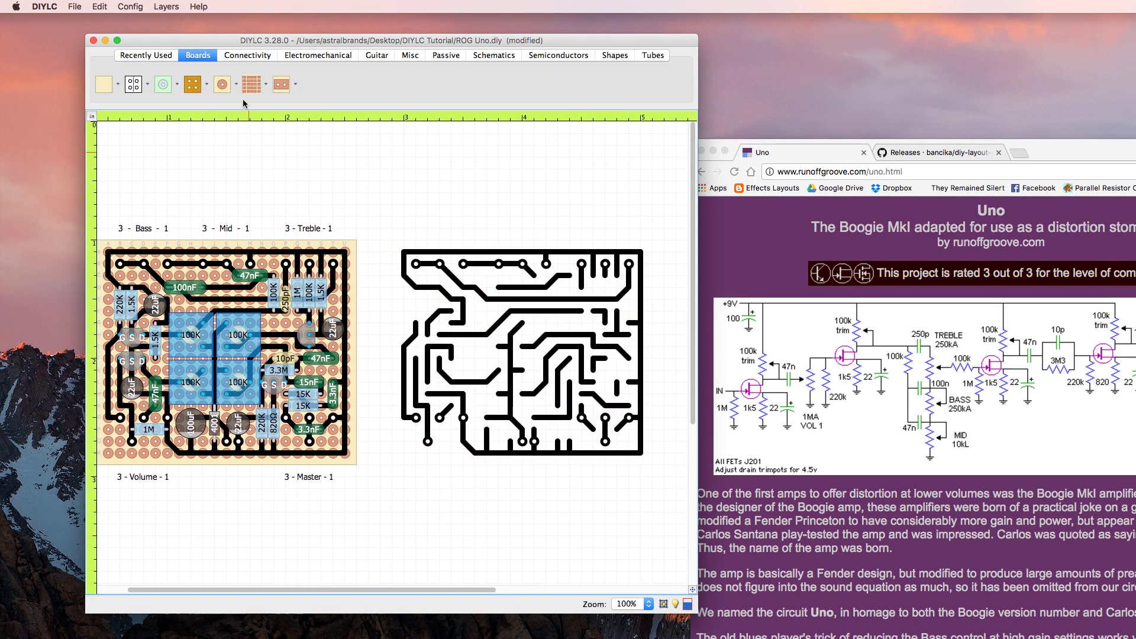
pyautogui.click(104, 84)
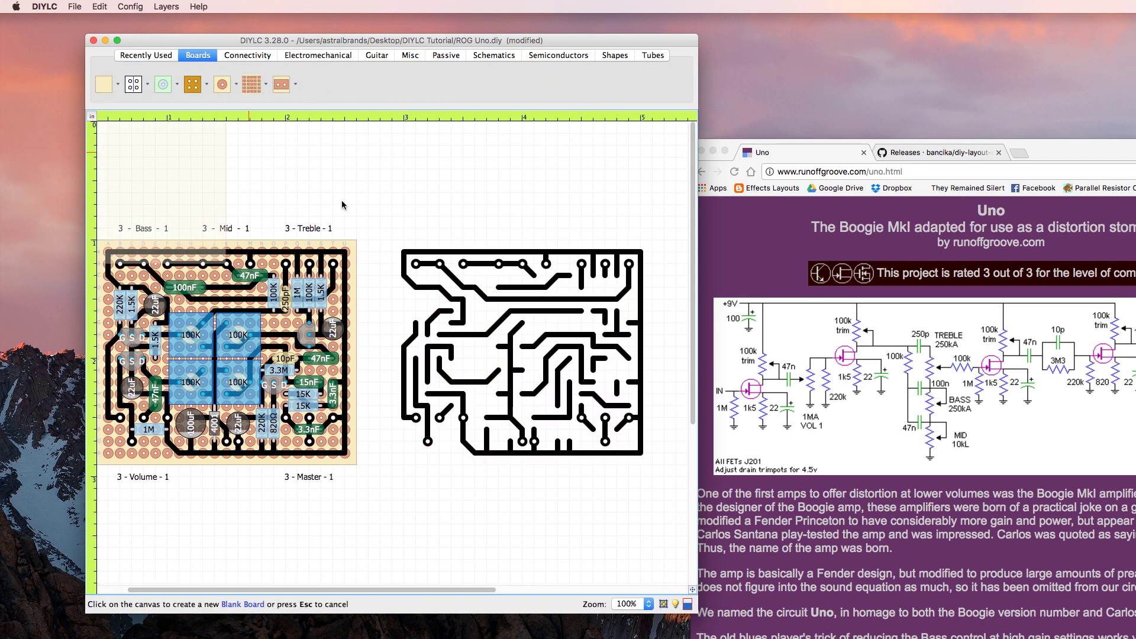
pyautogui.click(392, 241)
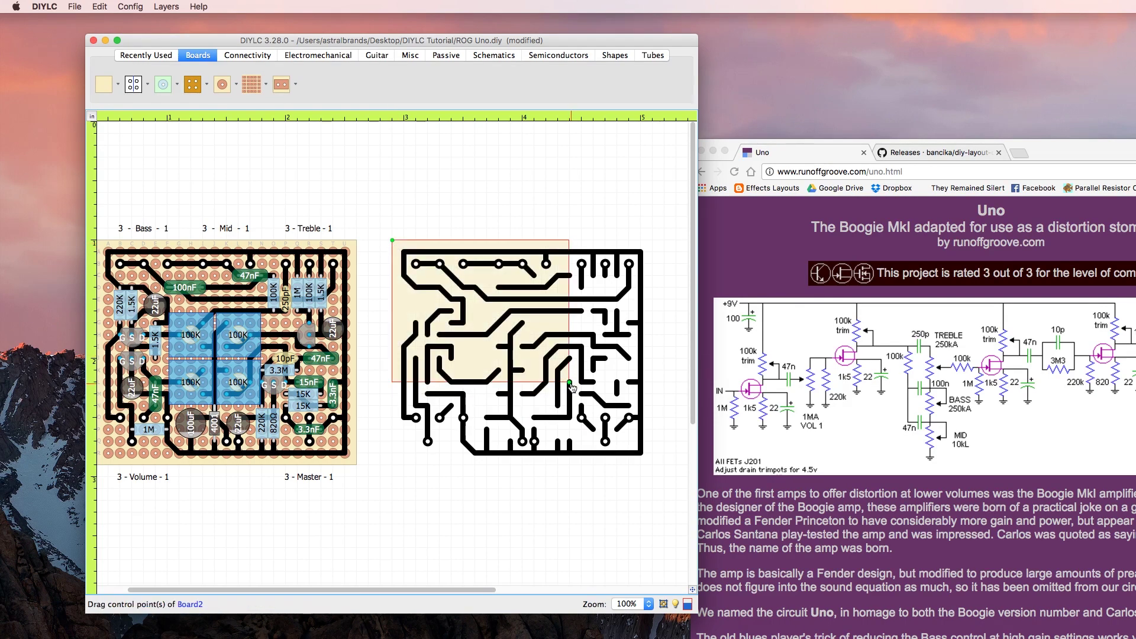
pyautogui.moveTo(570, 384); pyautogui.dragTo(641, 454)
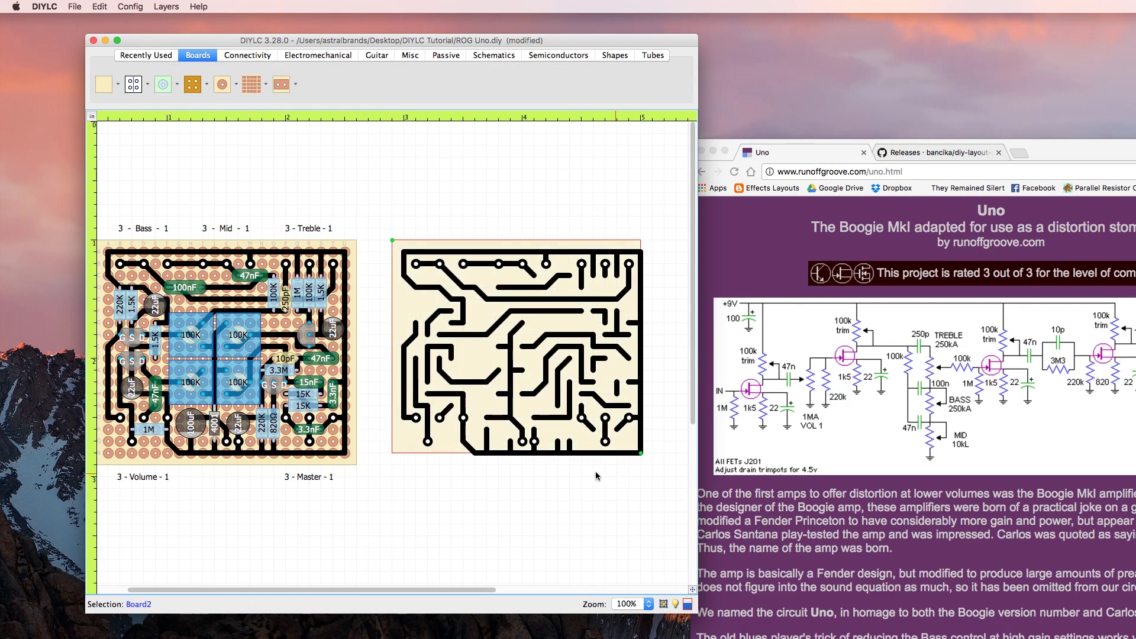
pyautogui.click(513, 474)
# - Set the project grid spacing to .05 in Edit Project
pyautogui.rightClick(456, 495)
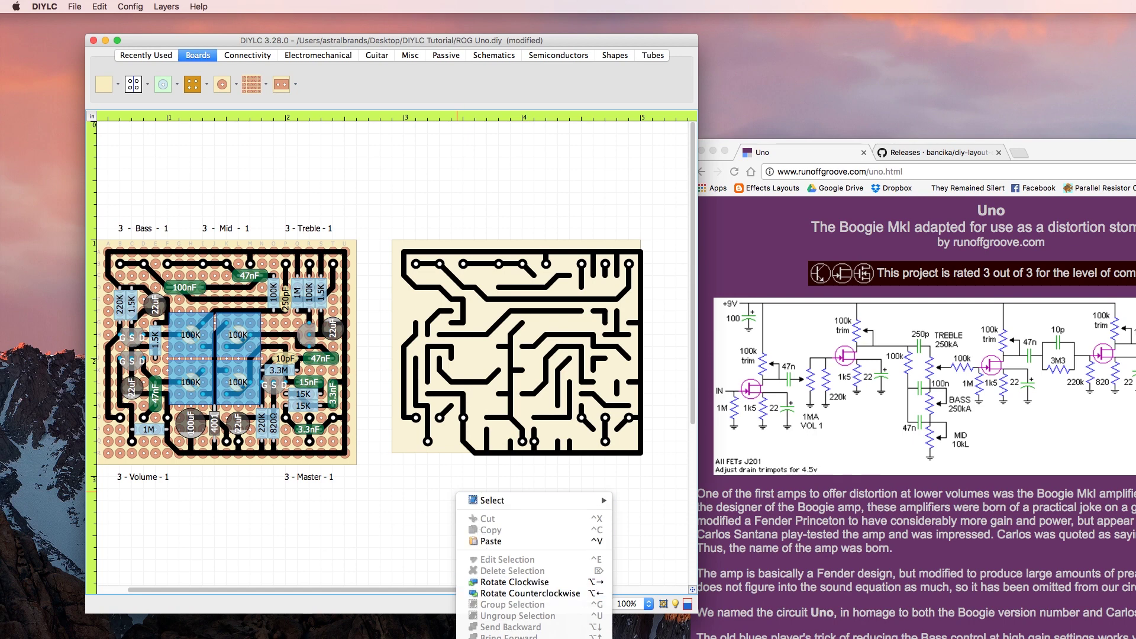
pyautogui.click(508, 636)
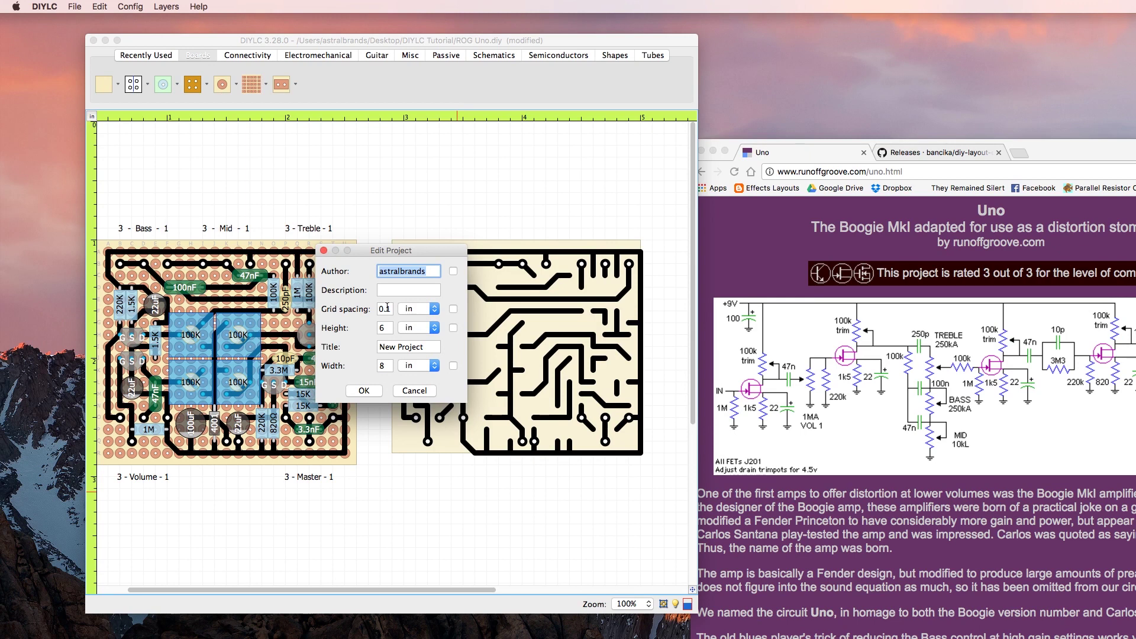
pyautogui.moveTo(397, 256); pyautogui.dragTo(516, 295)
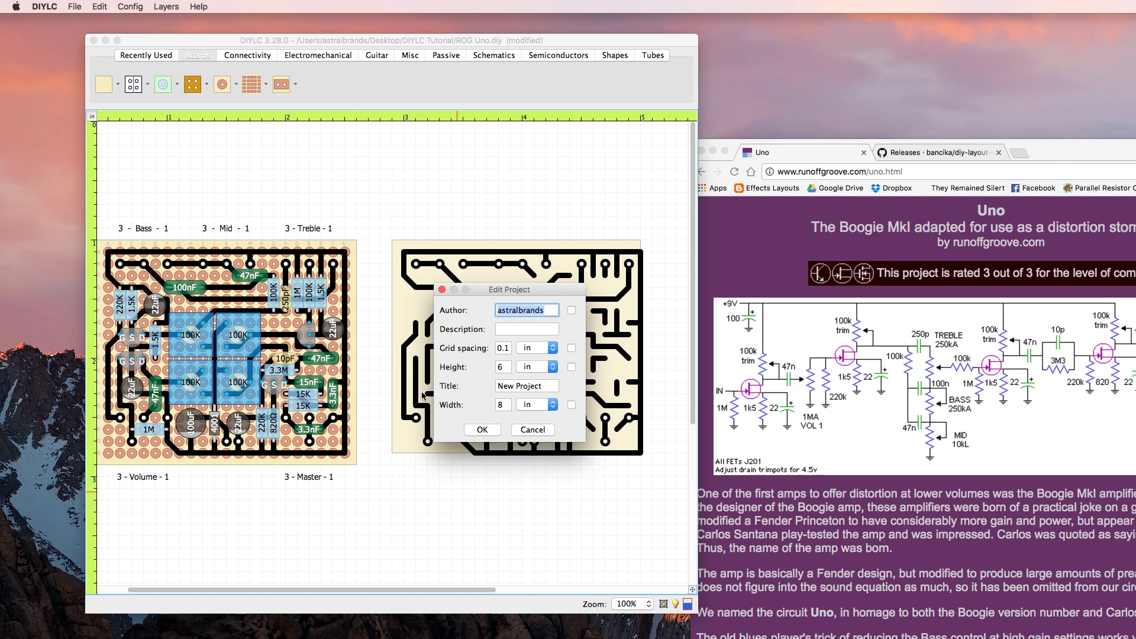
pyautogui.click(514, 349)
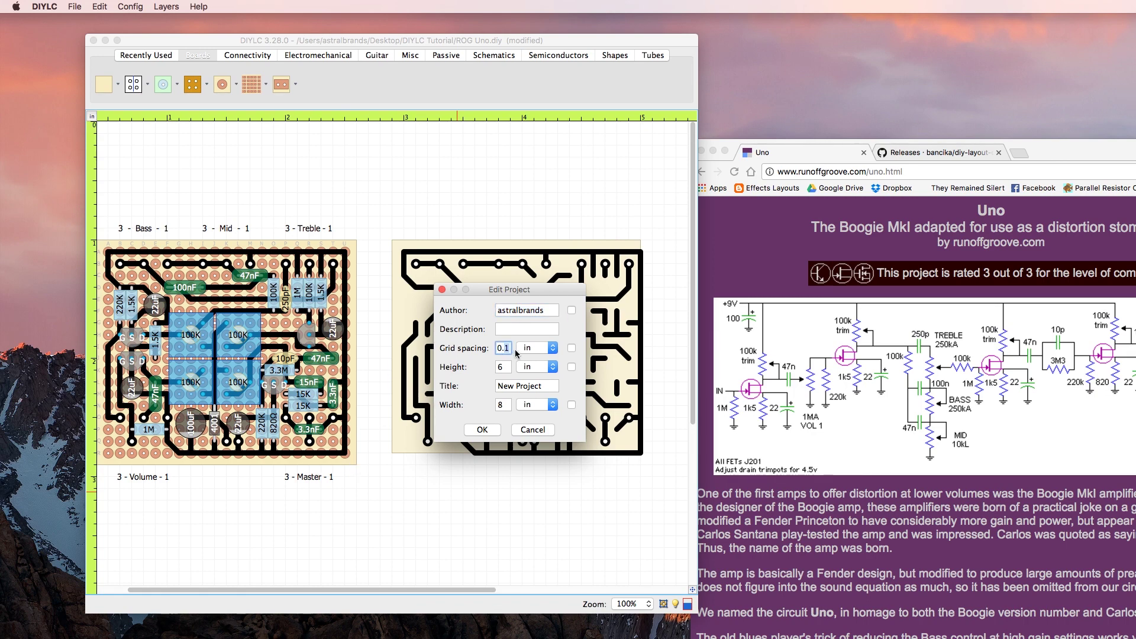
pyautogui.write('.05')
pyautogui.press('Return')
# - Nudge the blank board into line with the traces and box-select the bottom-edge traces
pyautogui.click(410, 312)
pyautogui.moveTo(411, 312); pyautogui.dragTo(416, 317)
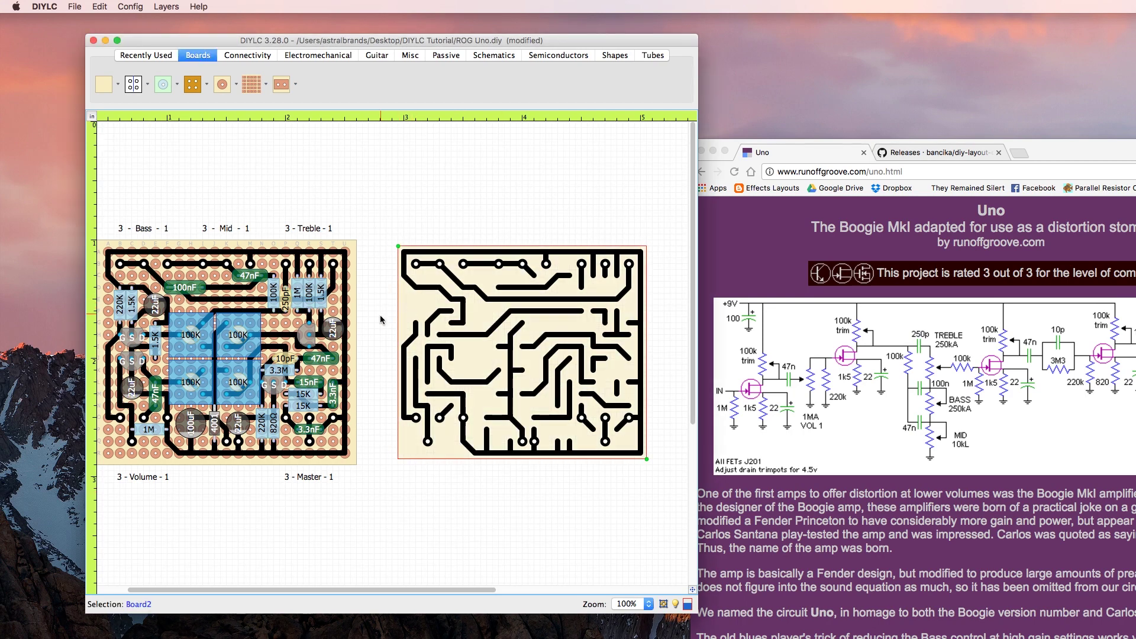
pyautogui.click(388, 264)
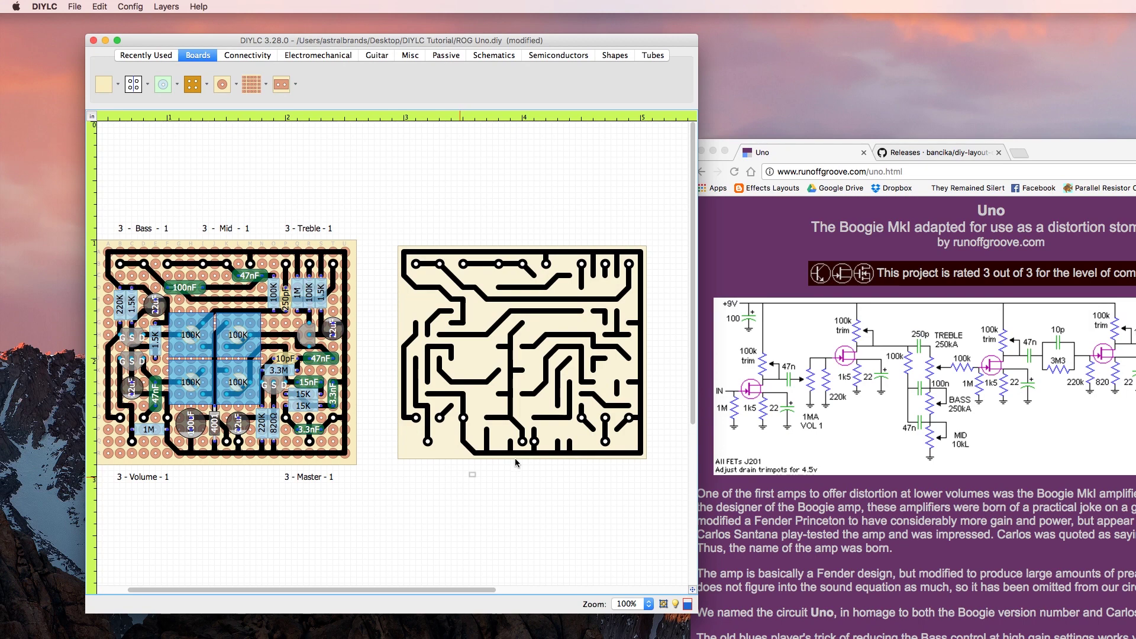
pyautogui.moveTo(459, 476); pyautogui.dragTo(654, 449)
# - Add the lower and right-edge traces to the selection, leaving the board itself out
pyautogui.rightClick(466, 432)
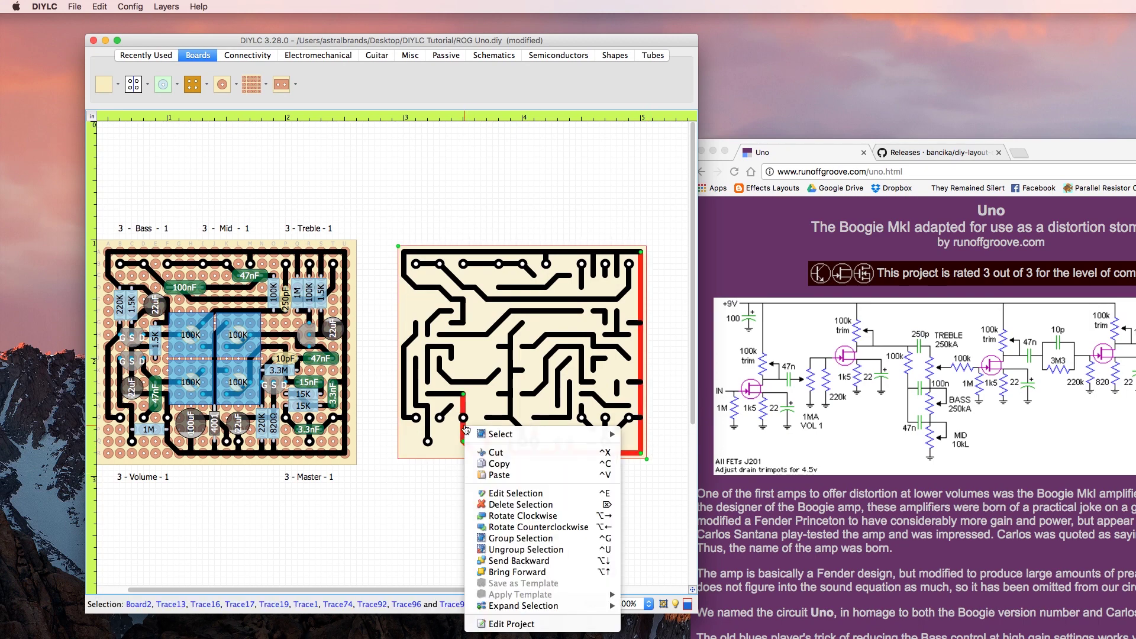
pyautogui.rightClick(467, 397)
pyautogui.rightClick(475, 363)
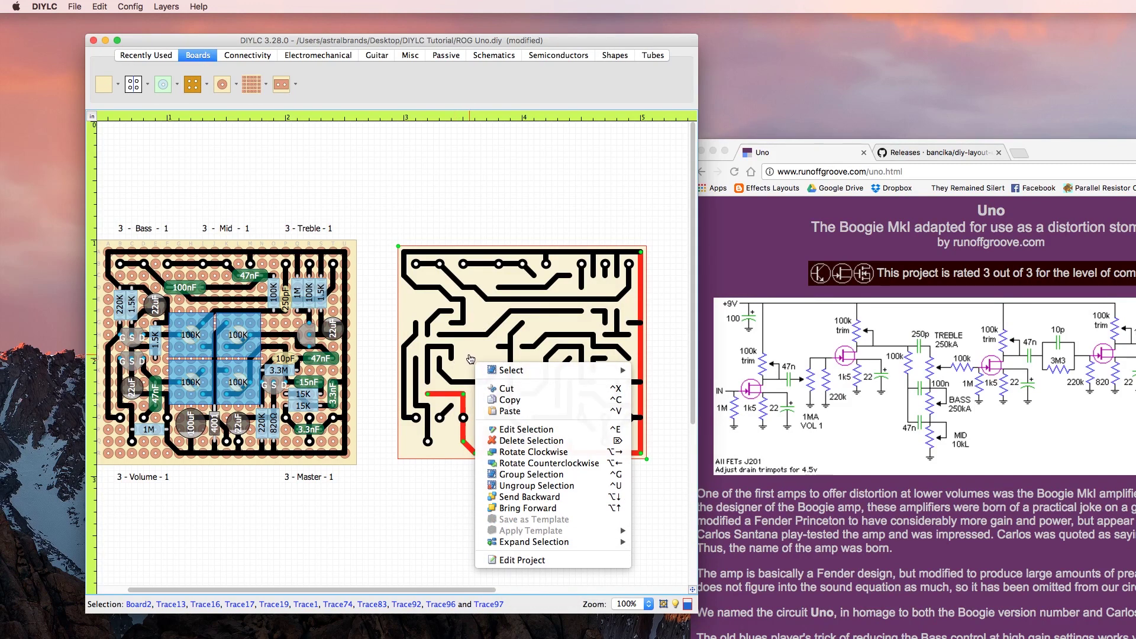
pyautogui.rightClick(467, 353)
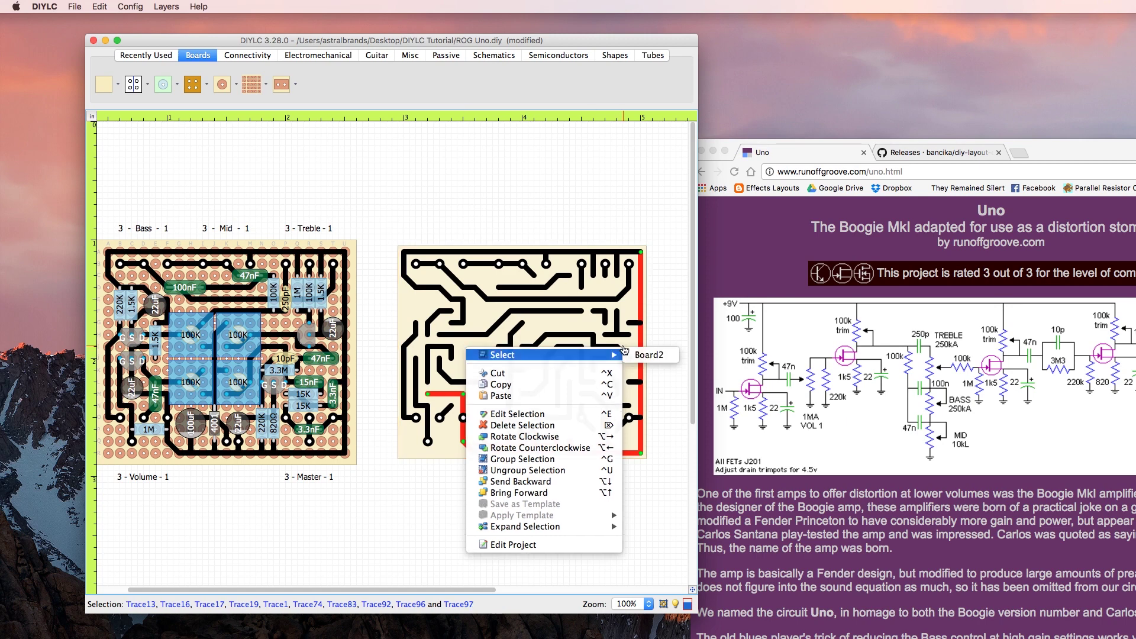
pyautogui.click(624, 352)
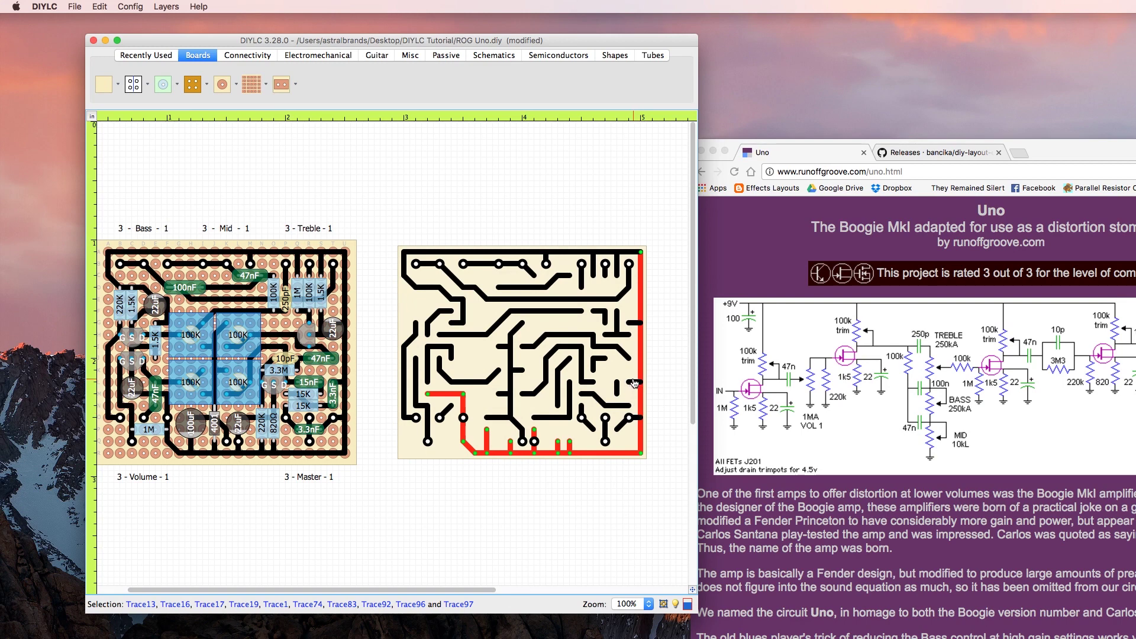
pyautogui.rightClick(627, 426)
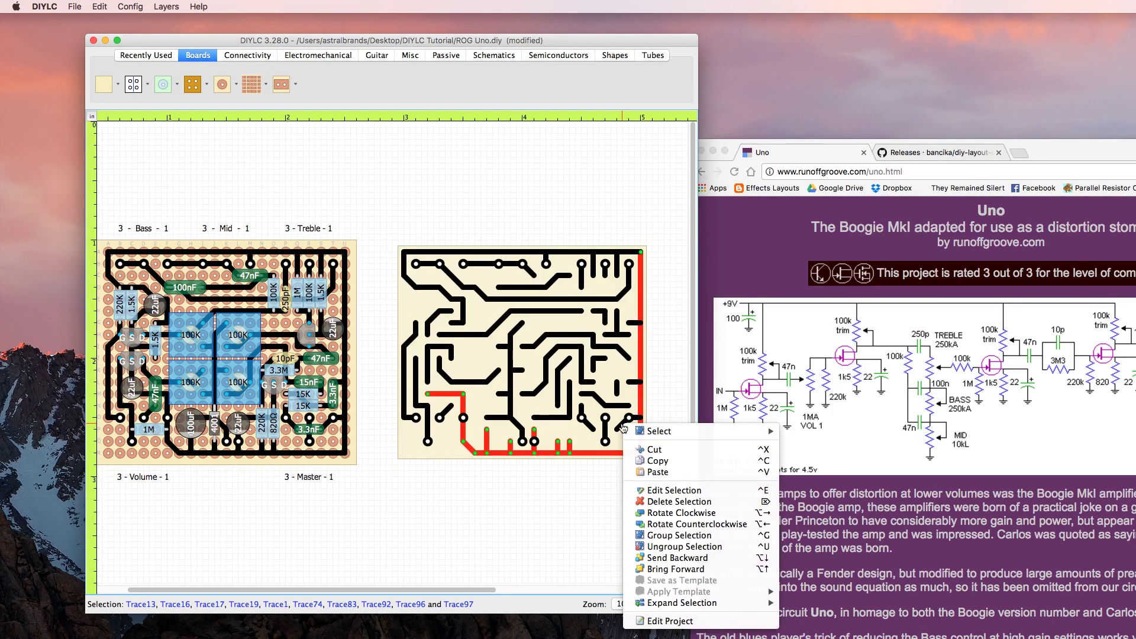
pyautogui.keyDown('ctrl'); pyautogui.click(624, 426); pyautogui.keyUp('ctrl')
pyautogui.keyDown('ctrl'); pyautogui.click(626, 425); pyautogui.keyUp('ctrl')
pyautogui.keyDown('ctrl'); pyautogui.click(637, 420); pyautogui.keyUp('ctrl')
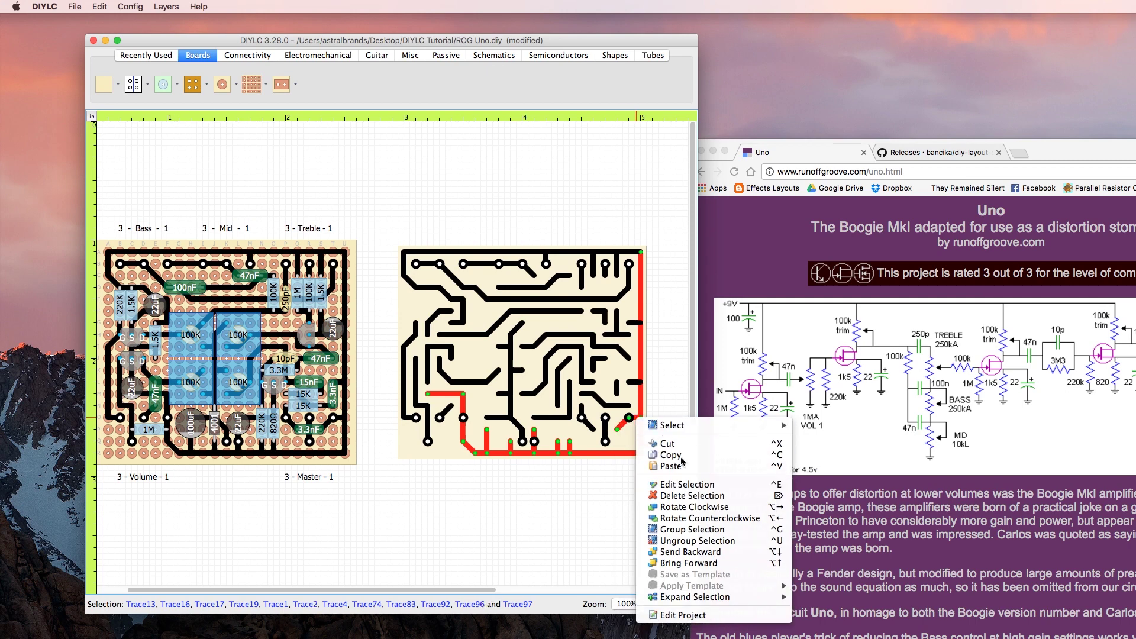
pyautogui.moveTo(645, 425)
pyautogui.keyDown('ctrl'); pyautogui.click(633, 383); pyautogui.keyUp('ctrl')
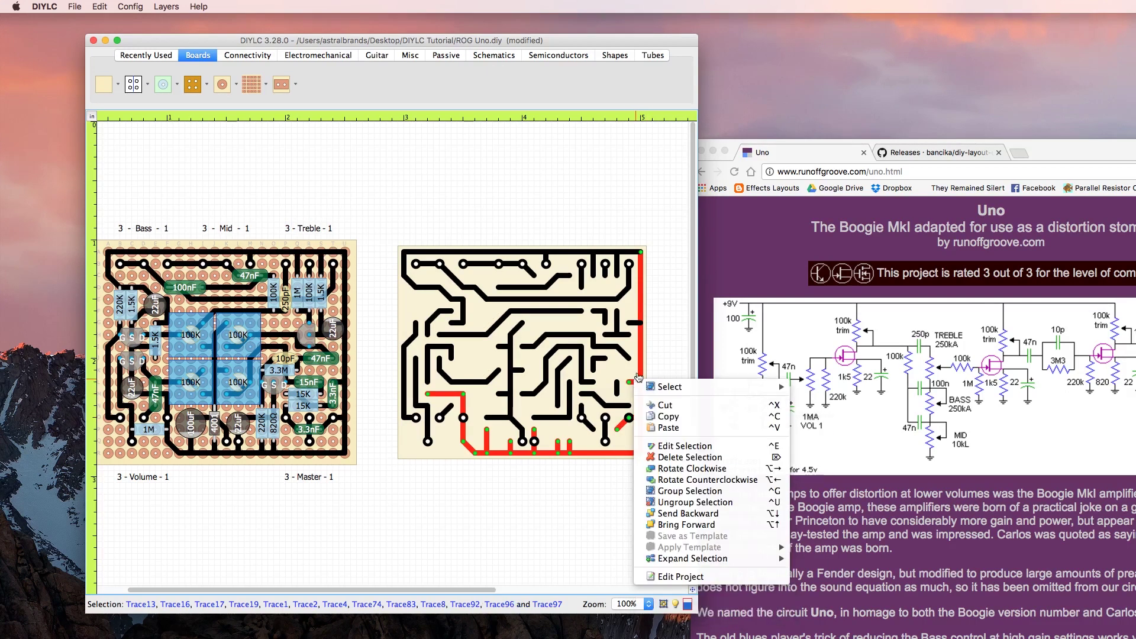
pyautogui.keyDown('ctrl'); pyautogui.click(634, 324); pyautogui.keyUp('ctrl')
# - Add the top-edge and upper-left traces, including the top-left corner, to the selection
pyautogui.keyDown('ctrl'); pyautogui.click(633, 253); pyautogui.keyUp('ctrl')
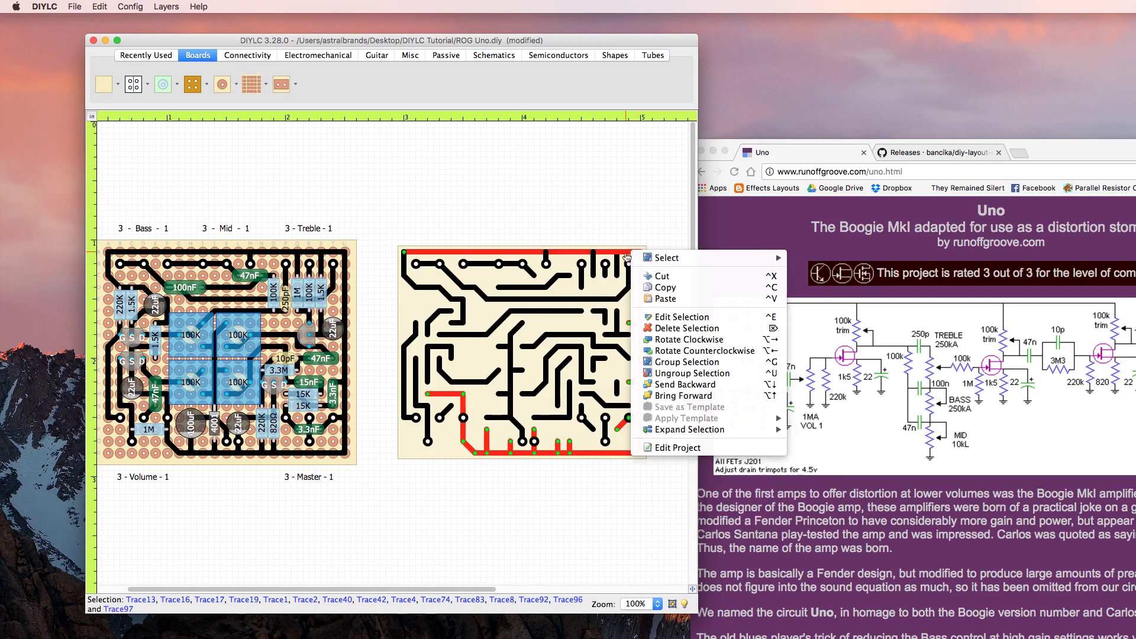
pyautogui.keyDown('ctrl'); pyautogui.click(620, 255); pyautogui.keyUp('ctrl')
pyautogui.keyDown('ctrl'); pyautogui.click(593, 259); pyautogui.keyUp('ctrl')
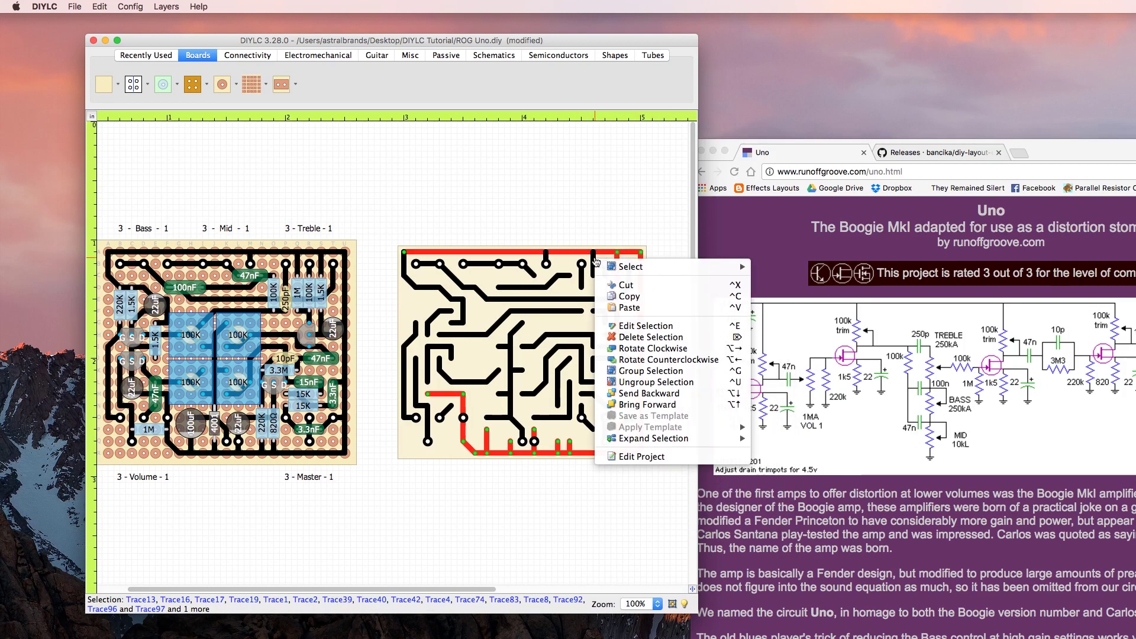
pyautogui.keyDown('ctrl'); pyautogui.click(591, 259); pyautogui.keyUp('ctrl')
pyautogui.keyDown('ctrl'); pyautogui.click(589, 258); pyautogui.keyUp('ctrl')
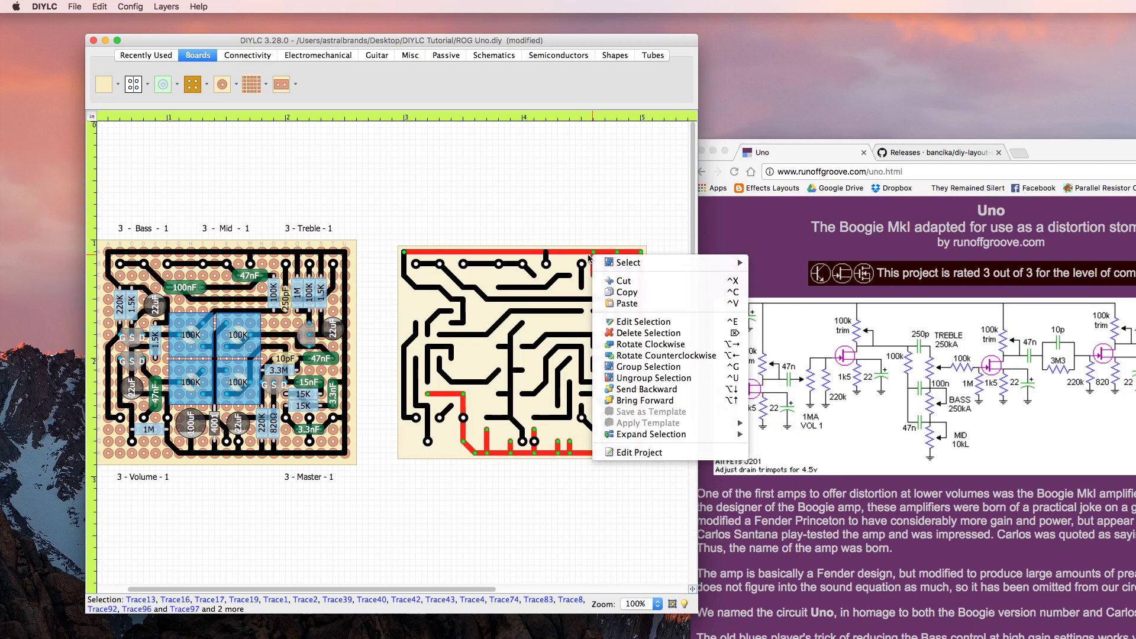
pyautogui.keyDown('ctrl'); pyautogui.click(545, 260); pyautogui.keyUp('ctrl')
pyautogui.keyDown('ctrl'); pyautogui.click(544, 259); pyautogui.keyUp('ctrl')
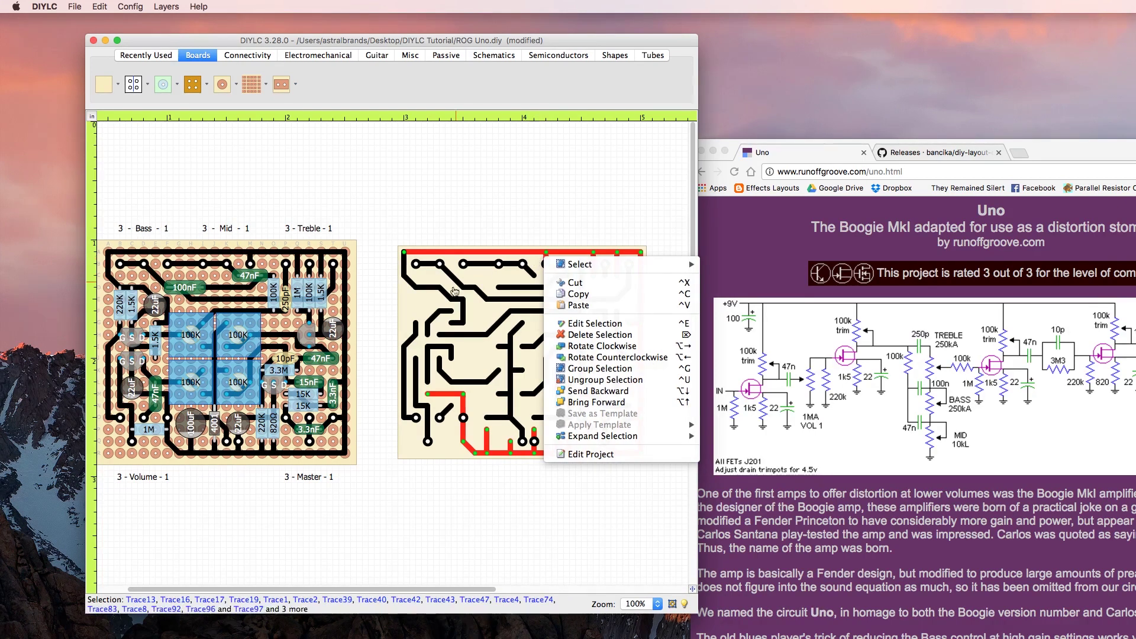
pyautogui.keyDown('ctrl'); pyautogui.click(459, 322); pyautogui.keyUp('ctrl')
pyautogui.keyDown('ctrl'); pyautogui.click(457, 299); pyautogui.keyUp('ctrl')
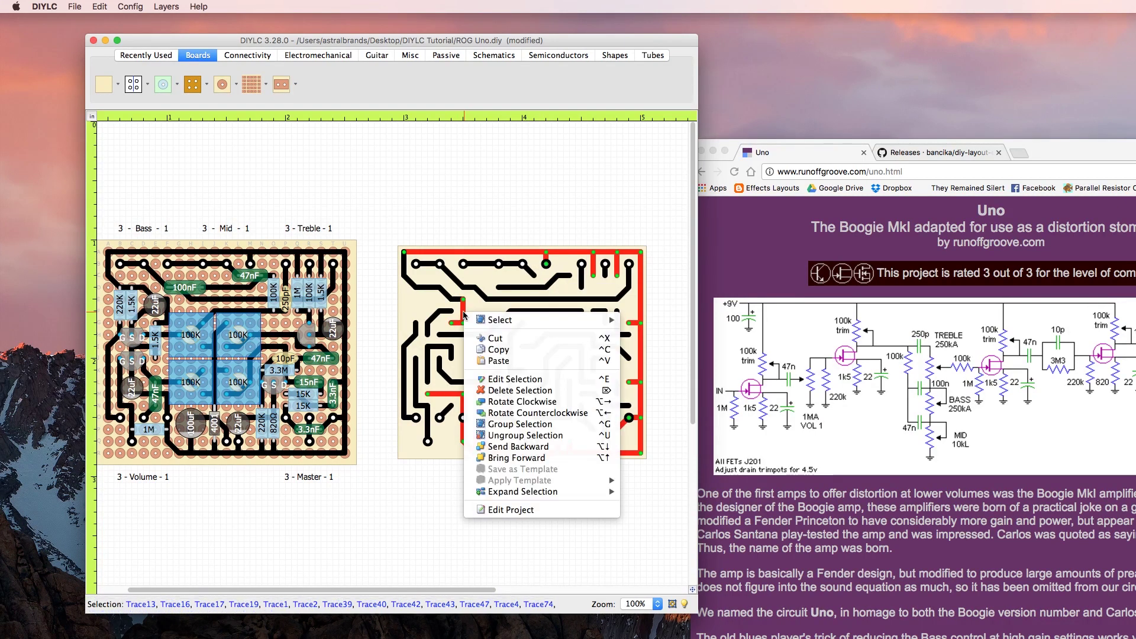
pyautogui.keyDown('ctrl'); pyautogui.click(454, 298); pyautogui.keyUp('ctrl')
pyautogui.keyDown('ctrl'); pyautogui.click(439, 289); pyautogui.keyUp('ctrl')
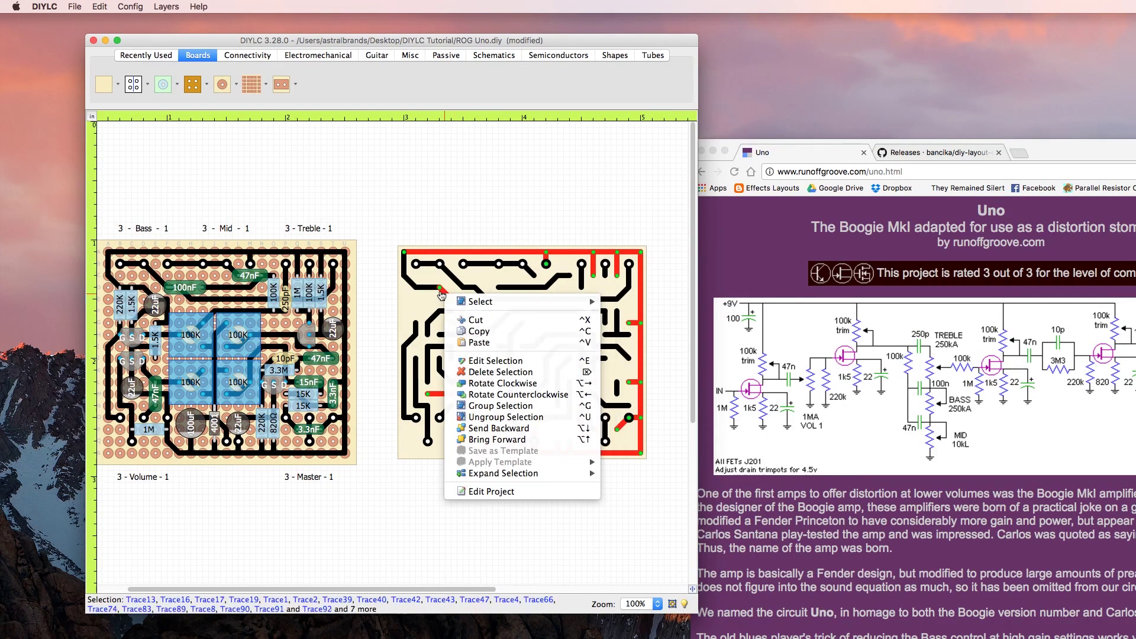
pyautogui.keyDown('ctrl'); pyautogui.click(425, 282); pyautogui.keyUp('ctrl')
pyautogui.keyDown('ctrl'); pyautogui.click(407, 276); pyautogui.keyUp('ctrl')
pyautogui.keyDown('ctrl'); pyautogui.click(405, 269); pyautogui.keyUp('ctrl')
pyautogui.press('Escape')
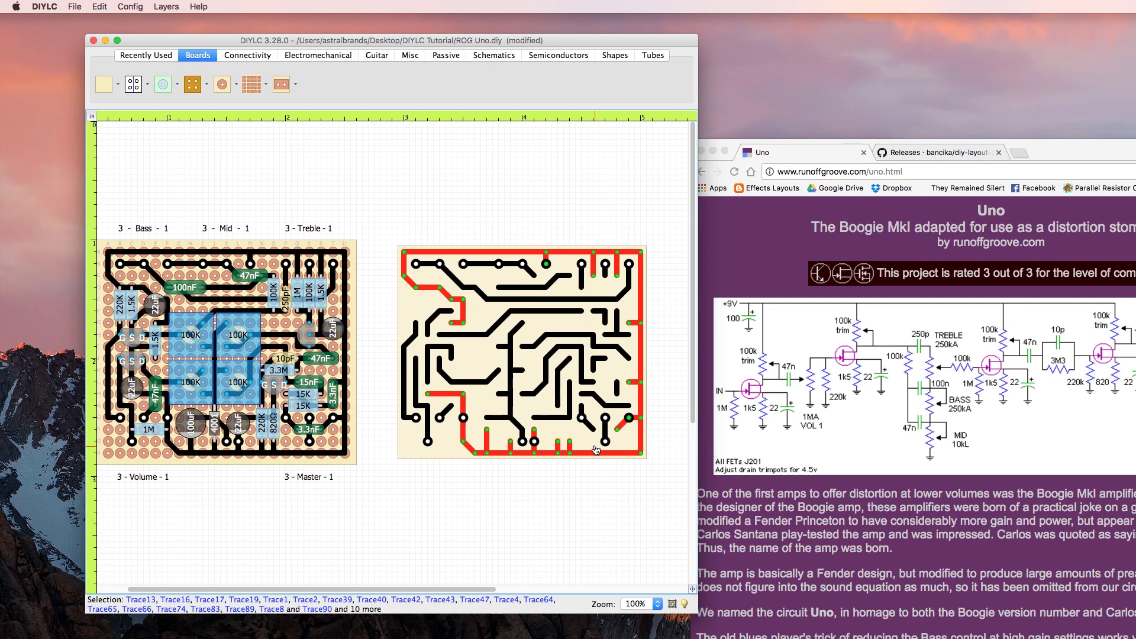
# - Color the selected edge traces green through Edit Selection
pyautogui.moveTo(596, 451); pyautogui.dragTo(603, 457)
pyautogui.doubleClick(604, 457)
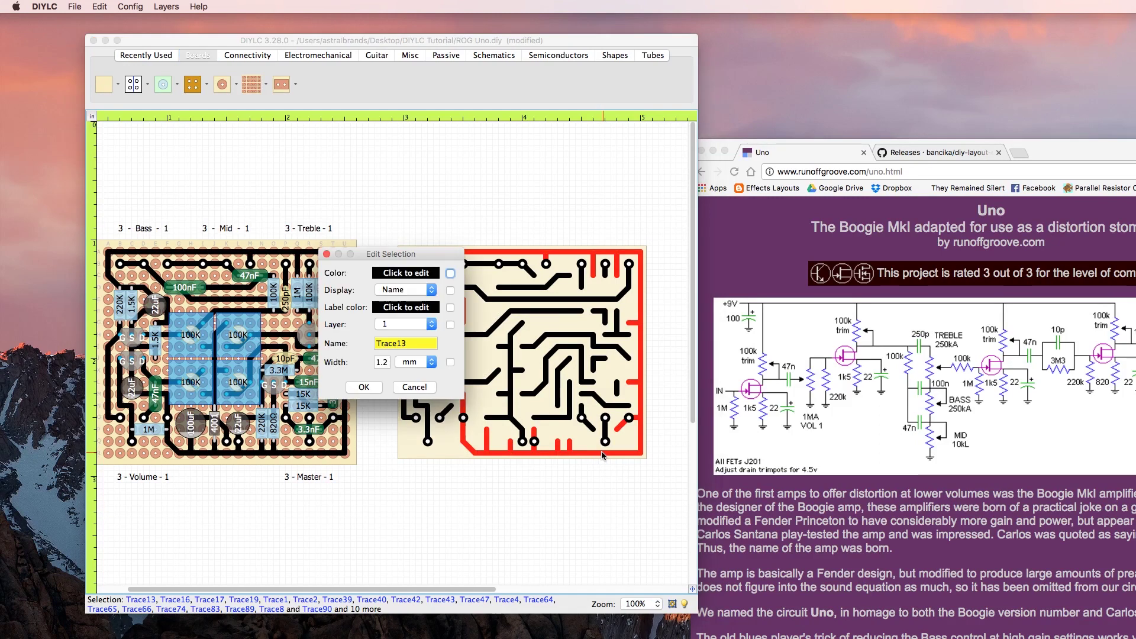
pyautogui.click(404, 274)
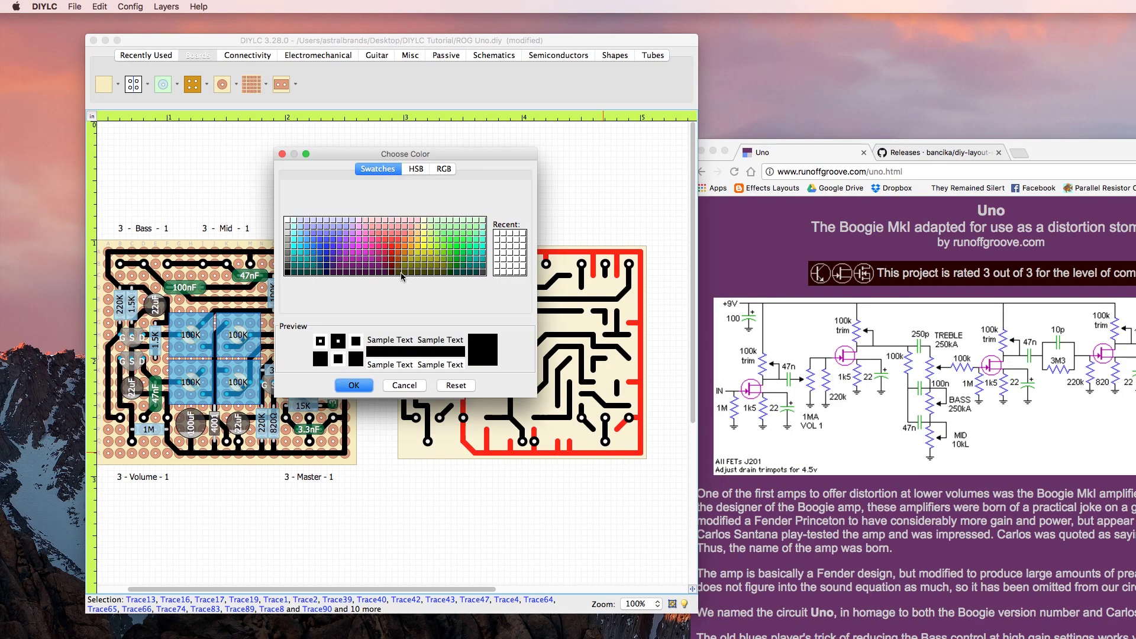
pyautogui.click(457, 262)
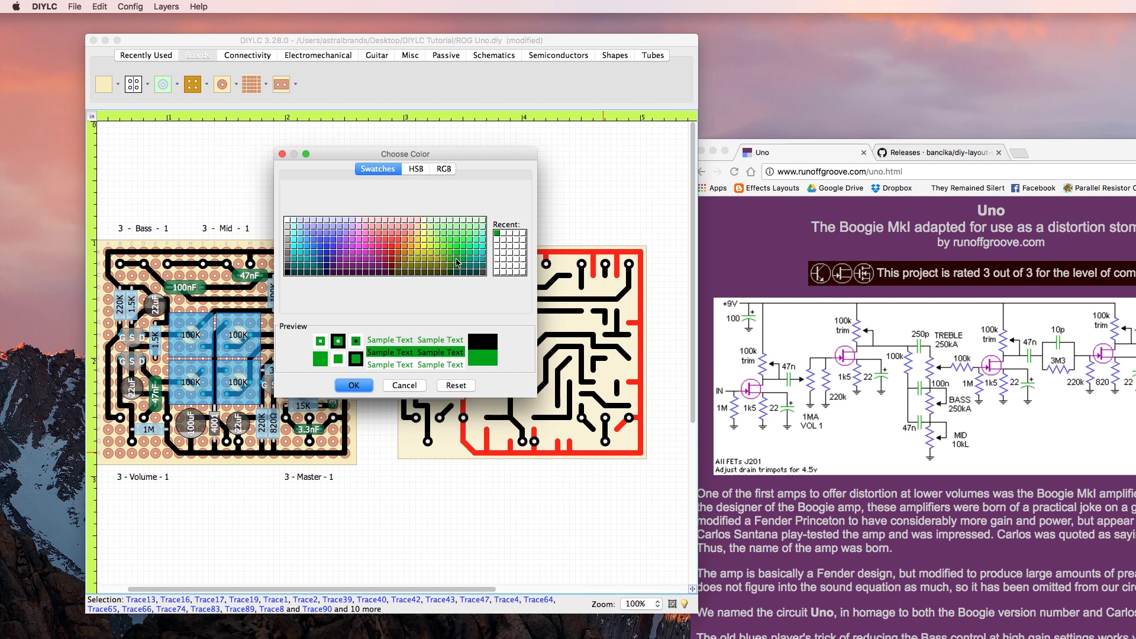
pyautogui.click(354, 385)
pyautogui.click(363, 389)
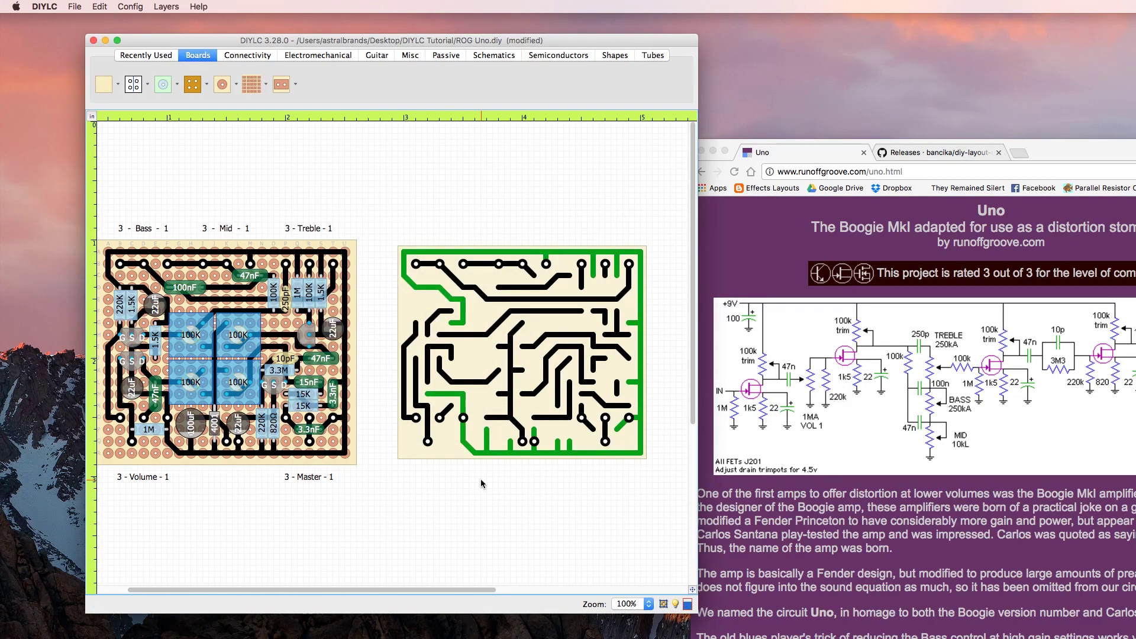
# - Select the eight central vertical traces near the board's centre
pyautogui.click(523, 438)
pyautogui.rightClick(514, 423)
pyautogui.rightClick(511, 413)
pyautogui.keyDown('ctrl'); pyautogui.click(511, 413); pyautogui.keyUp('ctrl')
pyautogui.keyDown('ctrl'); pyautogui.click(506, 395); pyautogui.keyUp('ctrl')
pyautogui.keyDown('ctrl'); pyautogui.click(510, 358); pyautogui.keyUp('ctrl')
pyautogui.keyDown('ctrl'); pyautogui.click(513, 335); pyautogui.keyUp('ctrl')
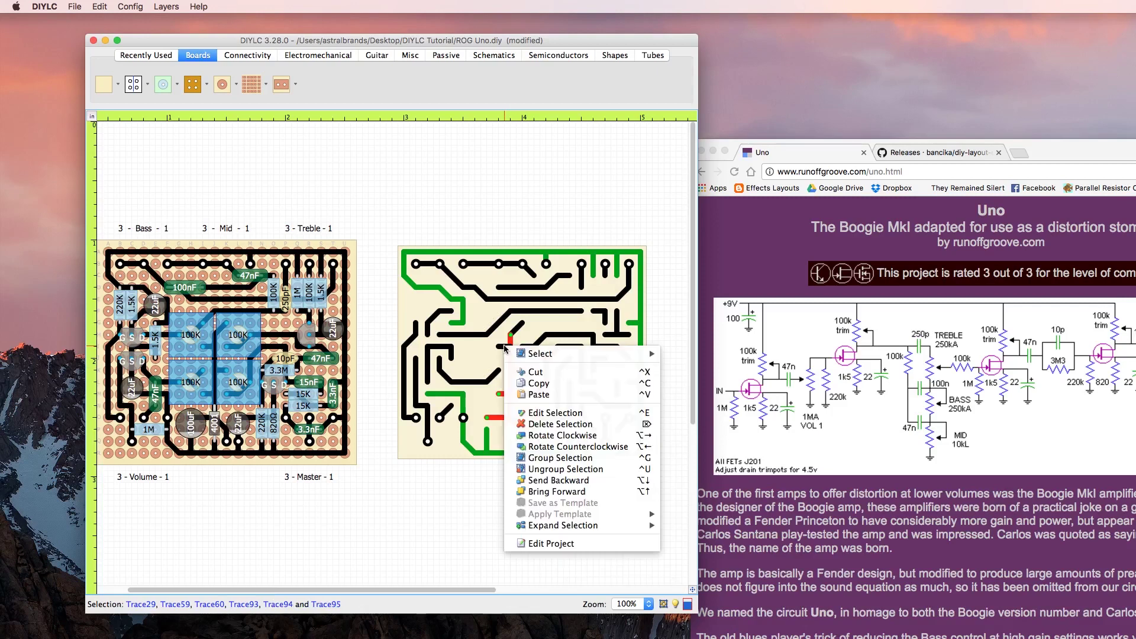
pyautogui.keyDown('ctrl'); pyautogui.click(516, 329); pyautogui.keyUp('ctrl')
pyautogui.press('Escape')
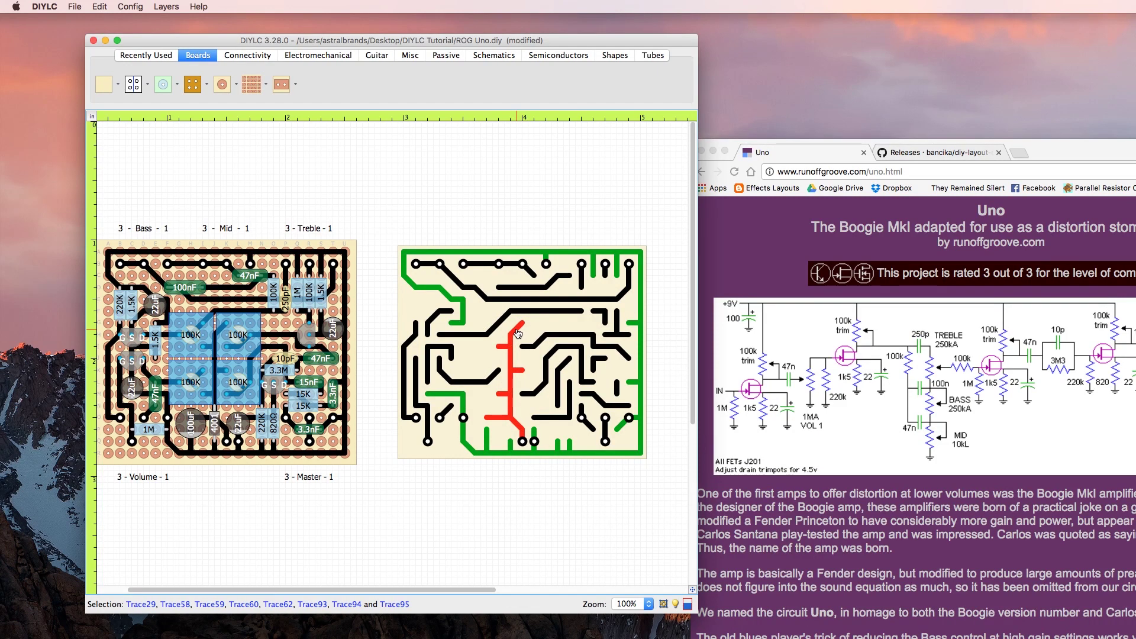
# - Make the central traces red and clear the selection
pyautogui.hotkey('ctrl', 'e')
pyautogui.click(402, 274)
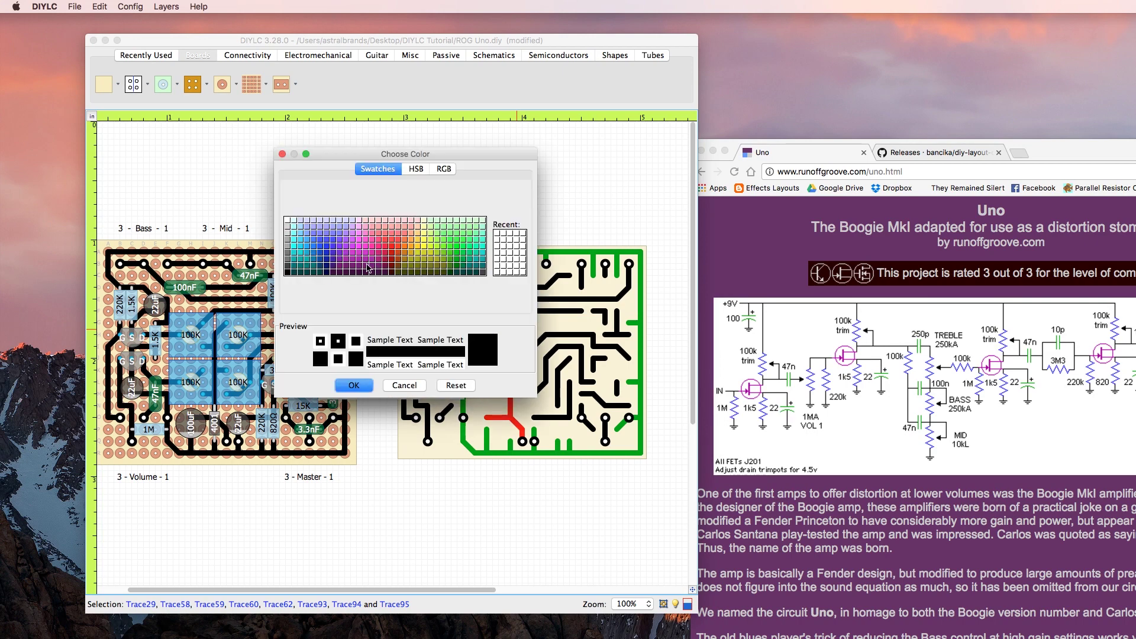
pyautogui.click(392, 256)
pyautogui.click(353, 386)
pyautogui.click(382, 370)
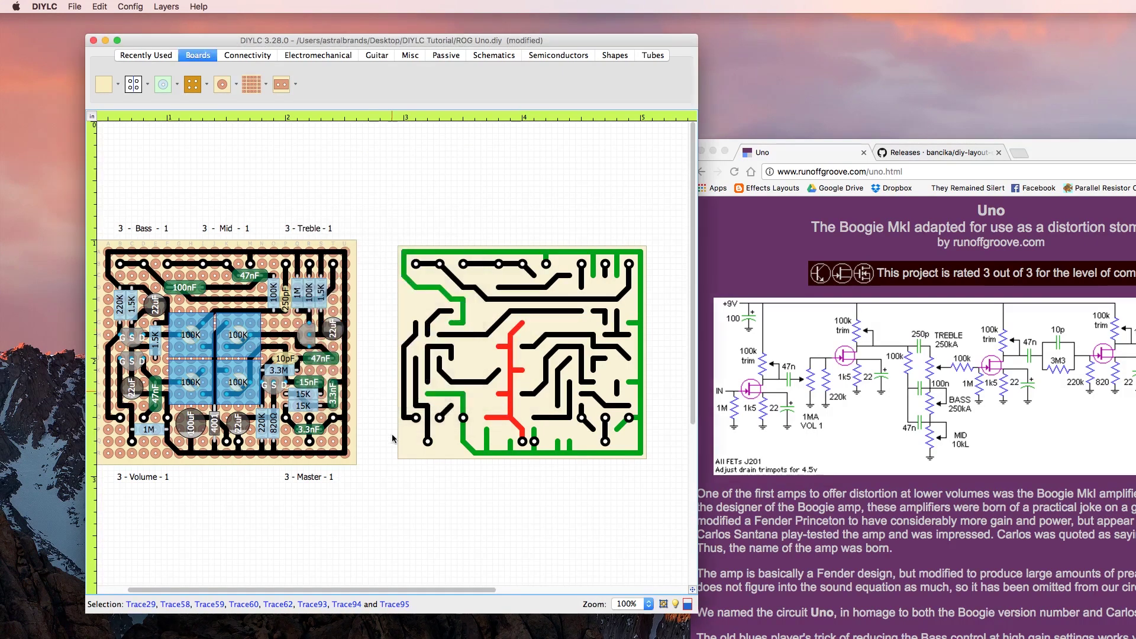
pyautogui.click(477, 523)
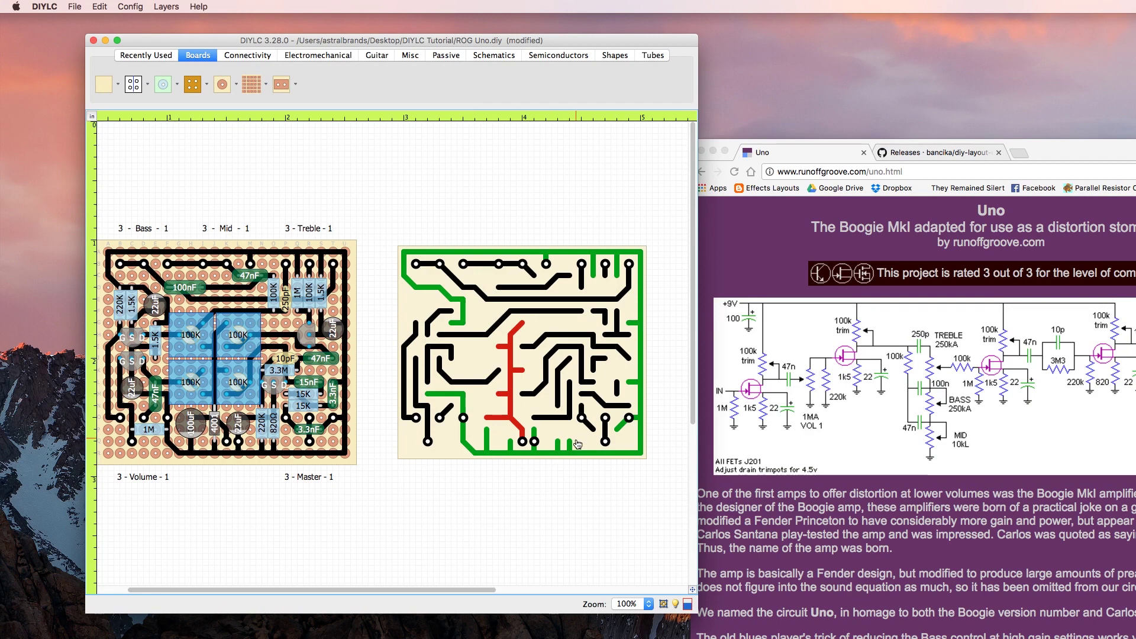
# - Recolour four pads green: lower-right, lower, top and lower-left
pyautogui.click(629, 418)
pyautogui.keyDown('ctrl'); pyautogui.click(536, 441); pyautogui.keyUp('ctrl')
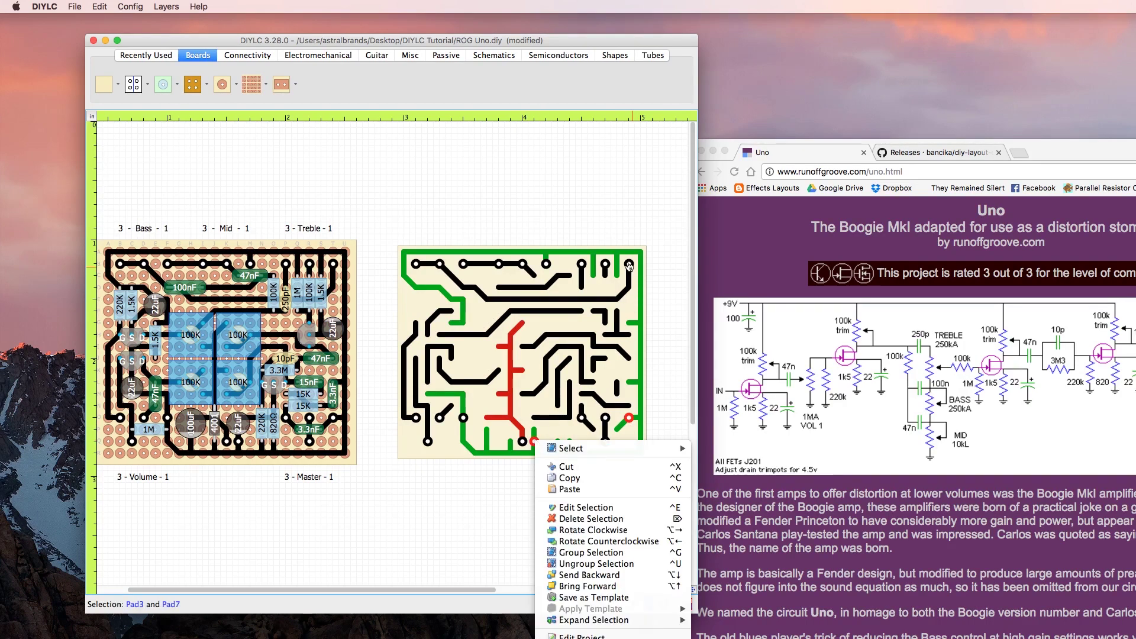
pyautogui.keyDown('ctrl'); pyautogui.click(546, 264); pyautogui.keyUp('ctrl')
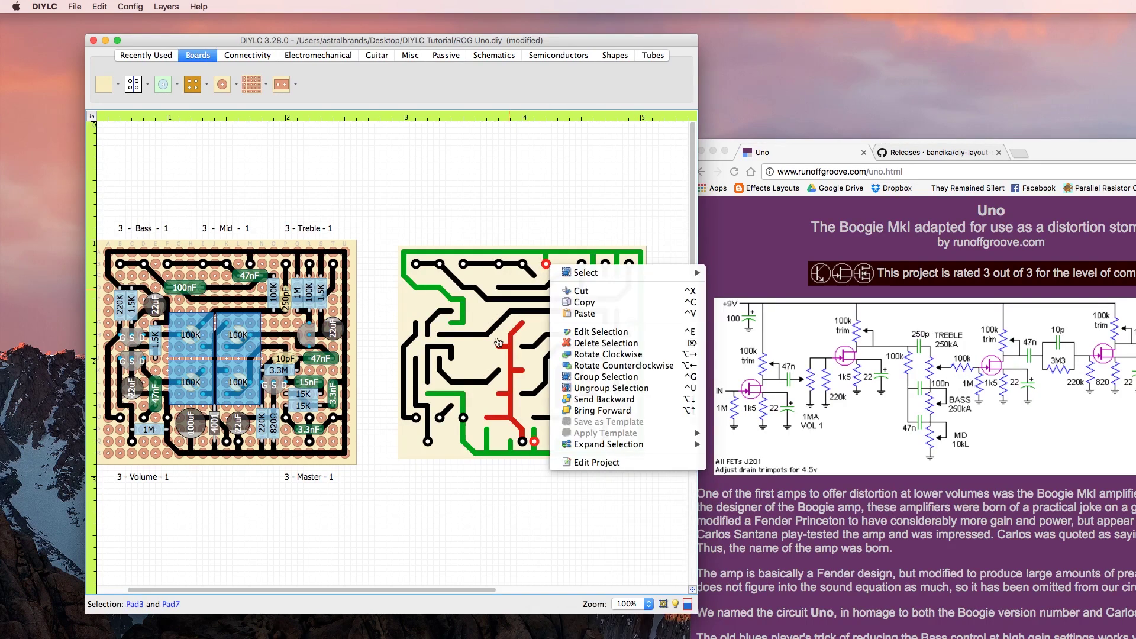
pyautogui.keyDown('ctrl'); pyautogui.click(464, 418); pyautogui.keyUp('ctrl')
pyautogui.press('Escape')
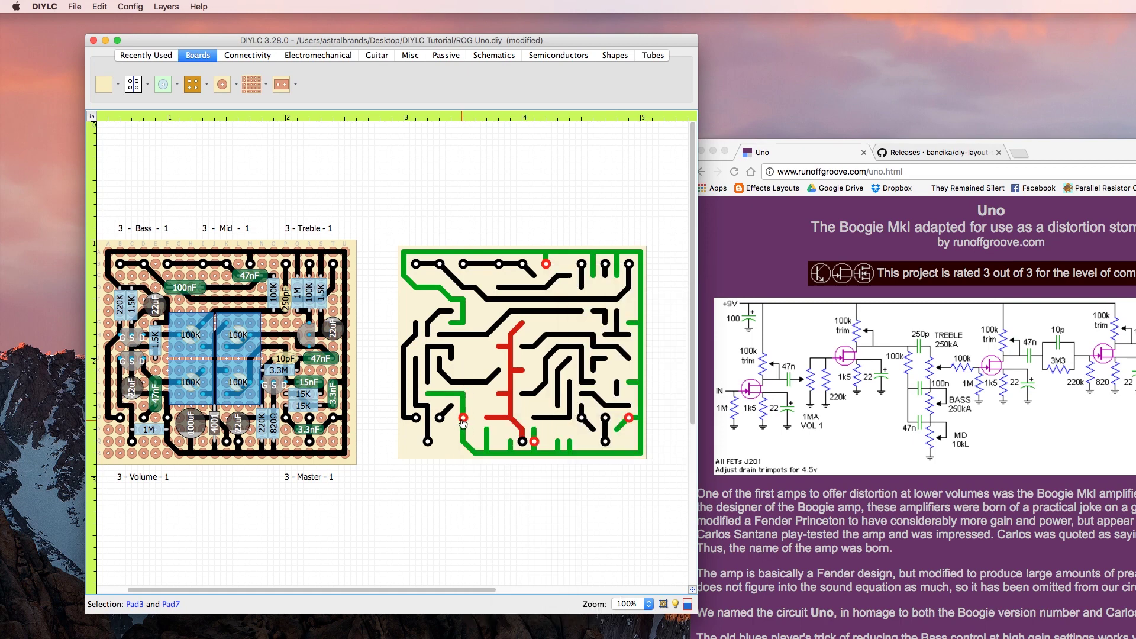
pyautogui.doubleClick(464, 420)
pyautogui.click(414, 280)
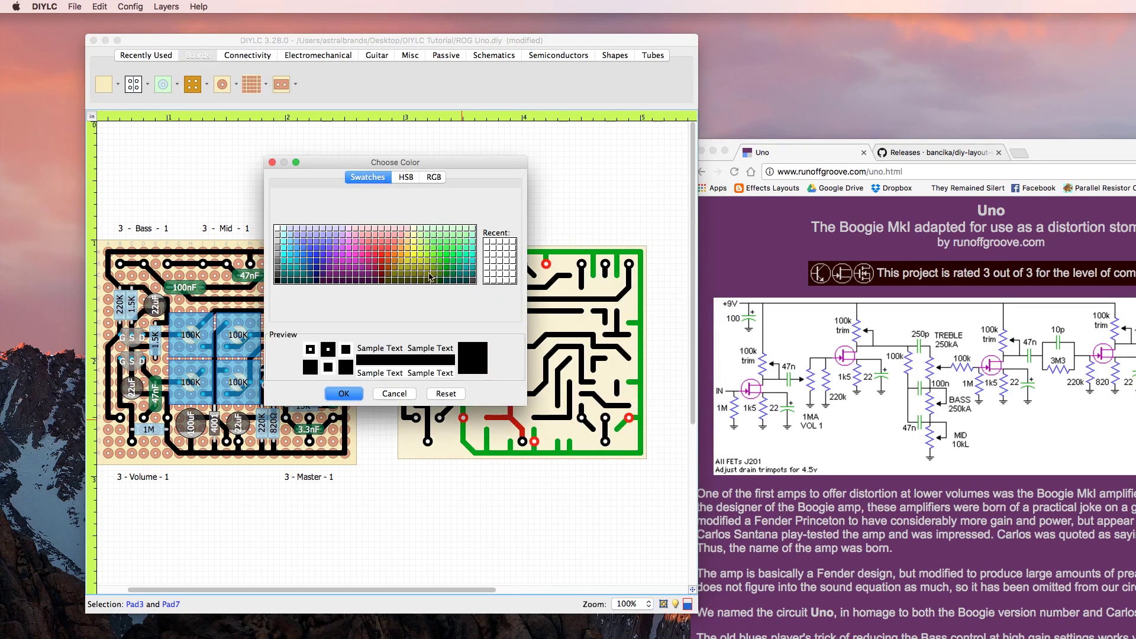
pyautogui.click(448, 270)
pyautogui.click(343, 393)
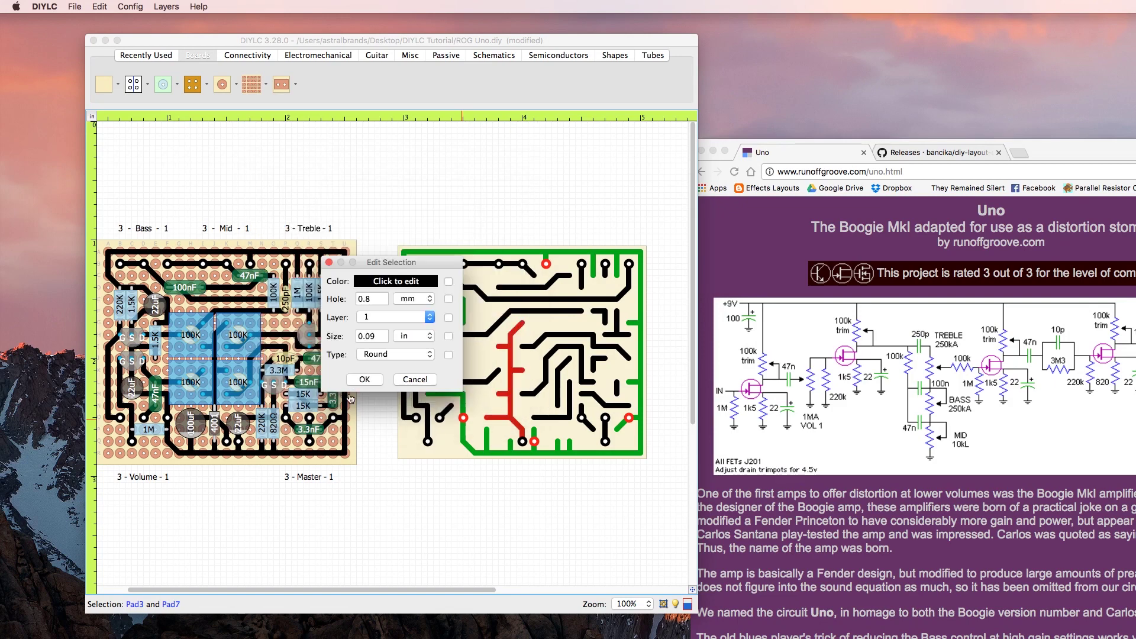
pyautogui.click(369, 380)
# - Select the bottom-right pads and the full top row of pads
pyautogui.click(513, 479)
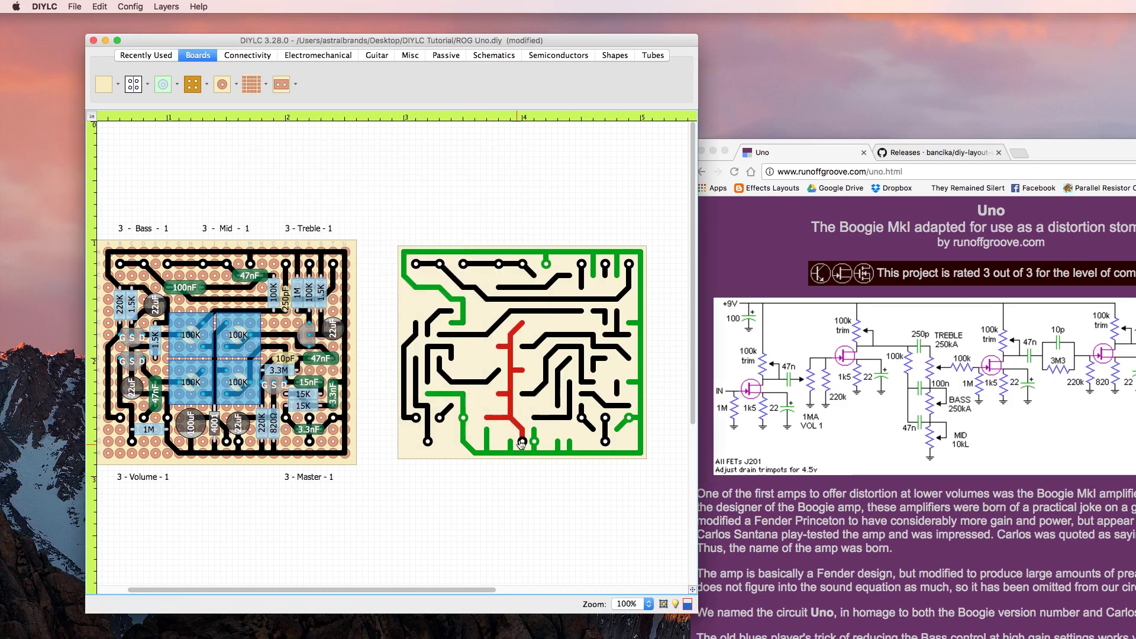
pyautogui.click(606, 443)
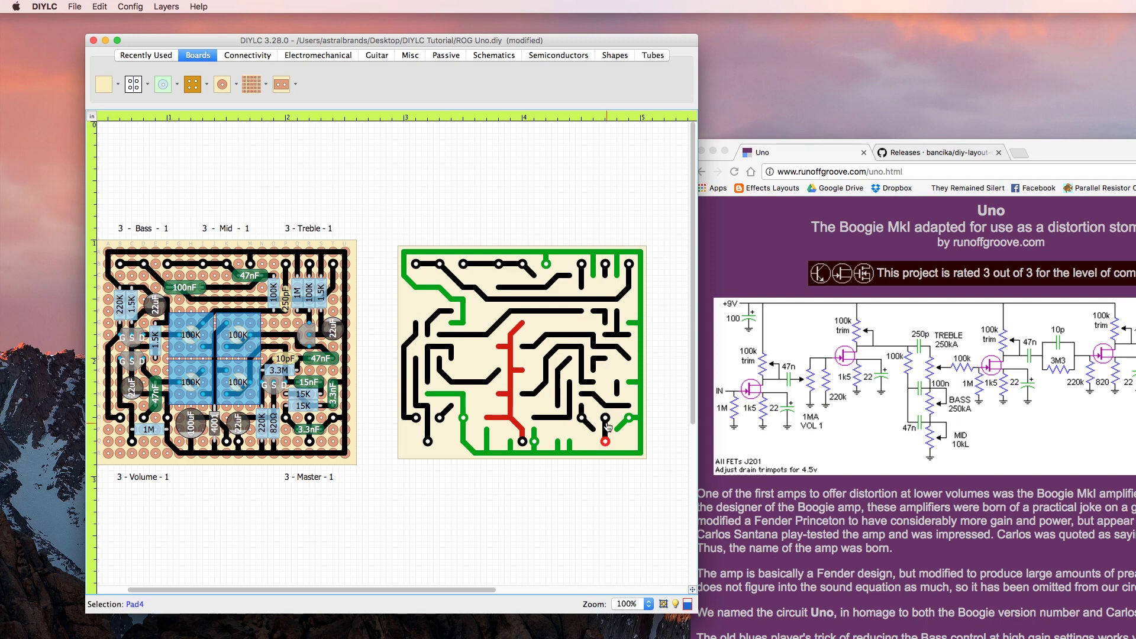
pyautogui.keyDown('ctrl'); pyautogui.click(605, 419); pyautogui.keyUp('ctrl')
pyautogui.keyDown('ctrl'); pyautogui.click(582, 418); pyautogui.keyUp('ctrl')
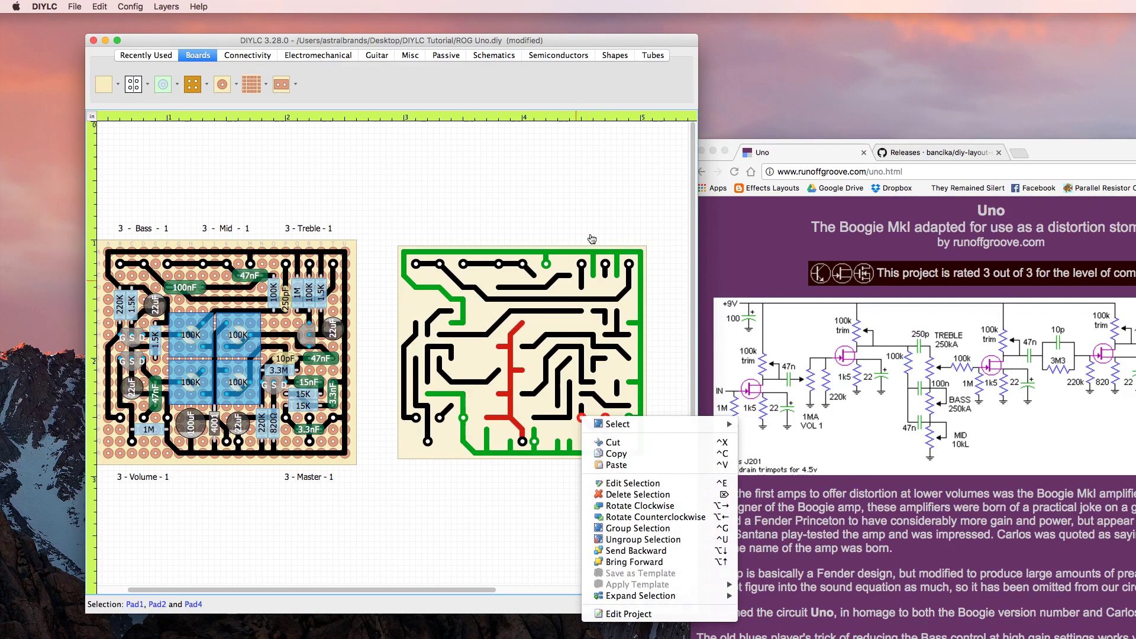
pyautogui.keyDown('ctrl'); pyautogui.click(631, 266); pyautogui.keyUp('ctrl')
pyautogui.keyDown('ctrl'); pyautogui.click(606, 265); pyautogui.keyUp('ctrl')
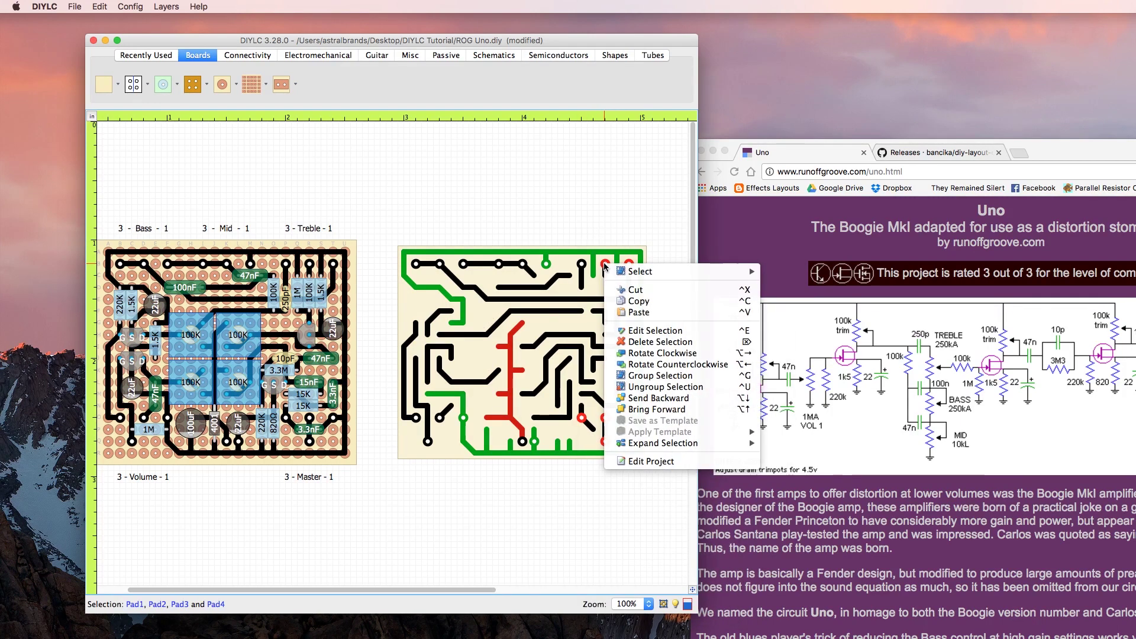
pyautogui.keyDown('ctrl'); pyautogui.click(582, 266); pyautogui.keyUp('ctrl')
pyautogui.keyDown('ctrl'); pyautogui.click(522, 265); pyautogui.keyUp('ctrl')
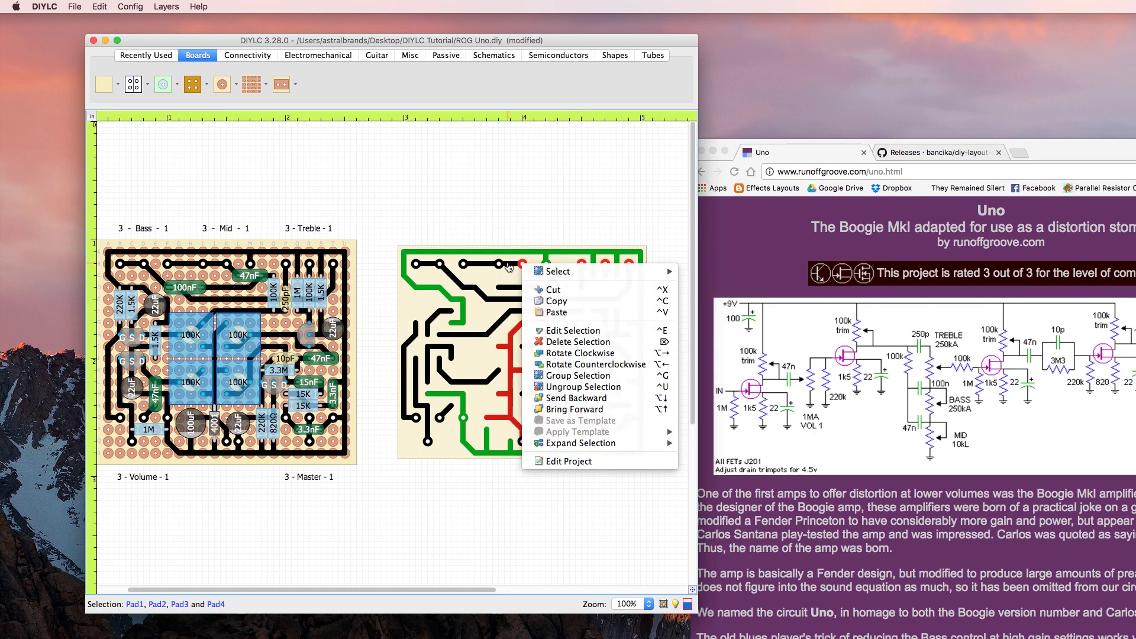
pyautogui.keyDown('ctrl'); pyautogui.click(500, 266); pyautogui.keyUp('ctrl')
pyautogui.keyDown('ctrl'); pyautogui.click(464, 267); pyautogui.keyUp('ctrl')
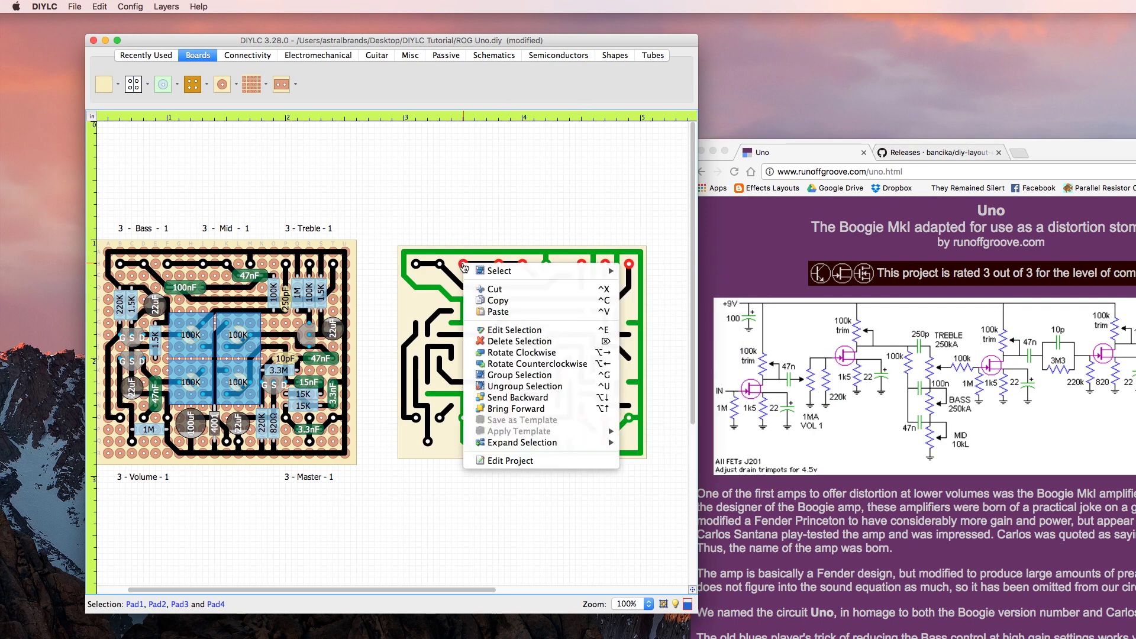
pyautogui.keyDown('ctrl'); pyautogui.click(440, 266); pyautogui.keyUp('ctrl')
pyautogui.keyDown('ctrl'); pyautogui.click(416, 266); pyautogui.keyUp('ctrl')
pyautogui.keyDown('ctrl'); pyautogui.click(414, 266); pyautogui.keyUp('ctrl')
pyautogui.press('Escape')
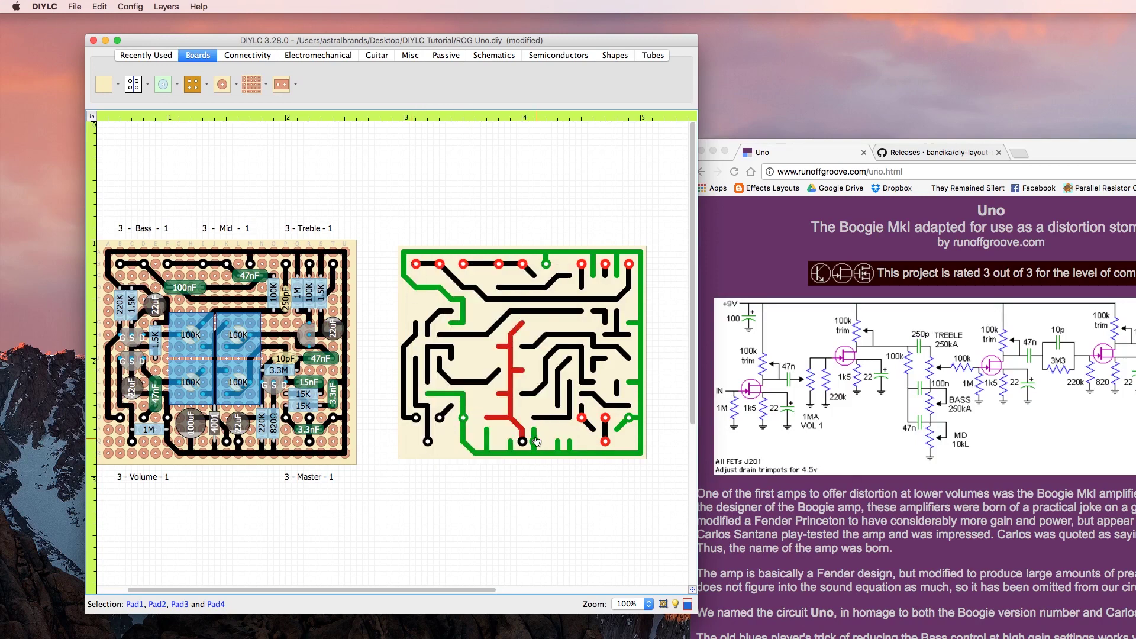
# - Add the lower-left pads to the selection and colour the selected pads cyan
pyautogui.keyDown('ctrl'); pyautogui.click(427, 442); pyautogui.keyUp('ctrl')
pyautogui.keyDown('ctrl'); pyautogui.click(440, 418); pyautogui.keyUp('ctrl')
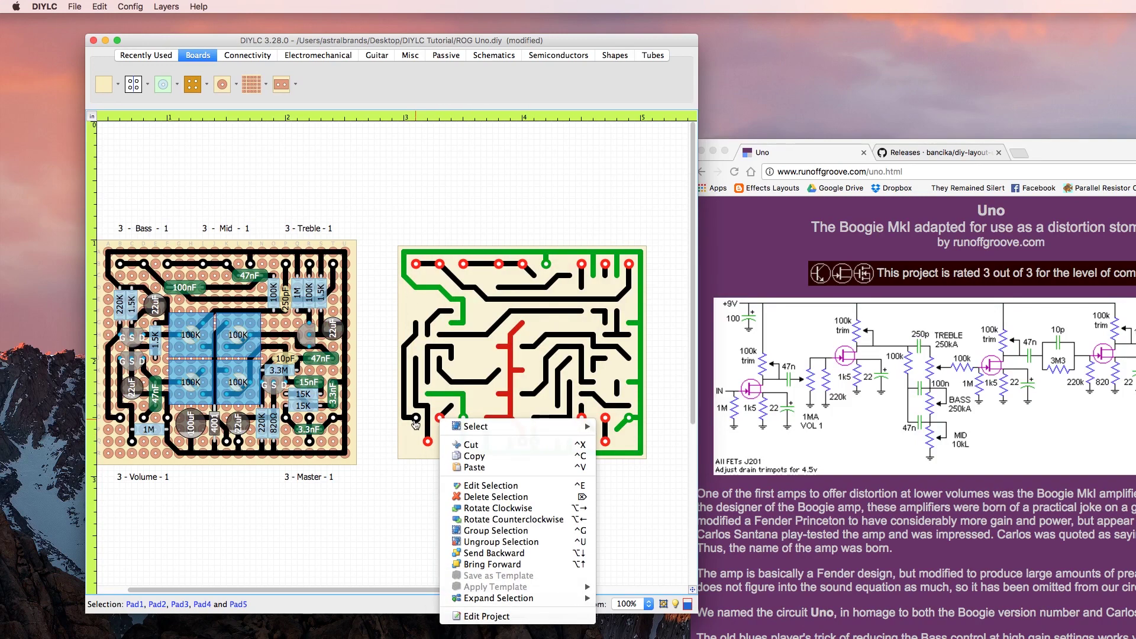
pyautogui.keyDown('ctrl'); pyautogui.click(417, 419); pyautogui.keyUp('ctrl')
pyautogui.press('Escape')
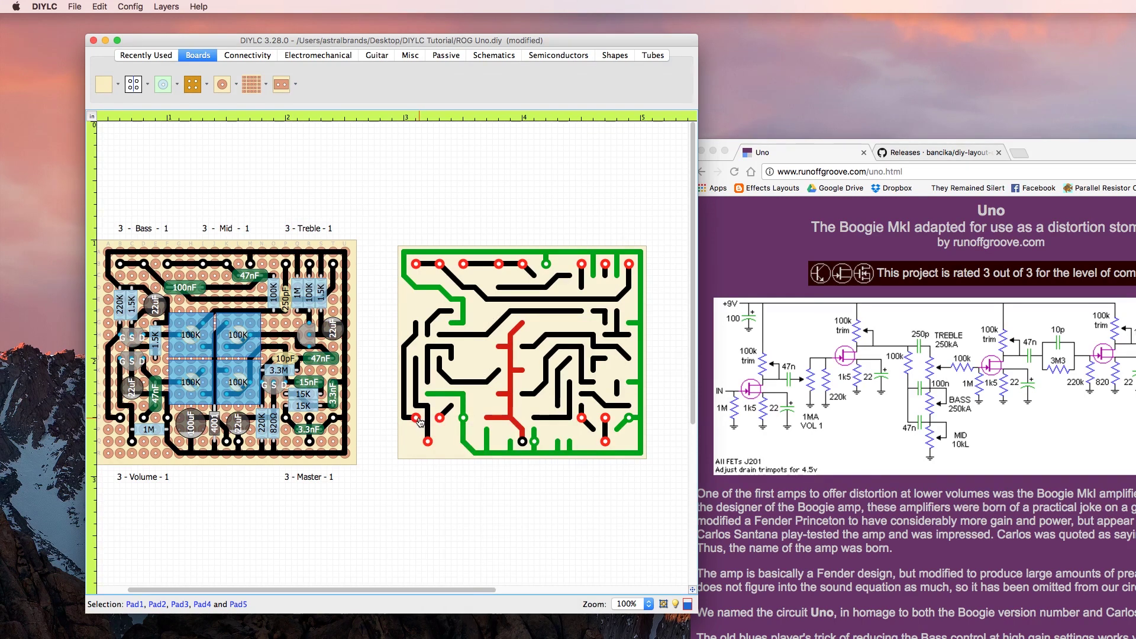
pyautogui.doubleClick(416, 419)
pyautogui.click(413, 290)
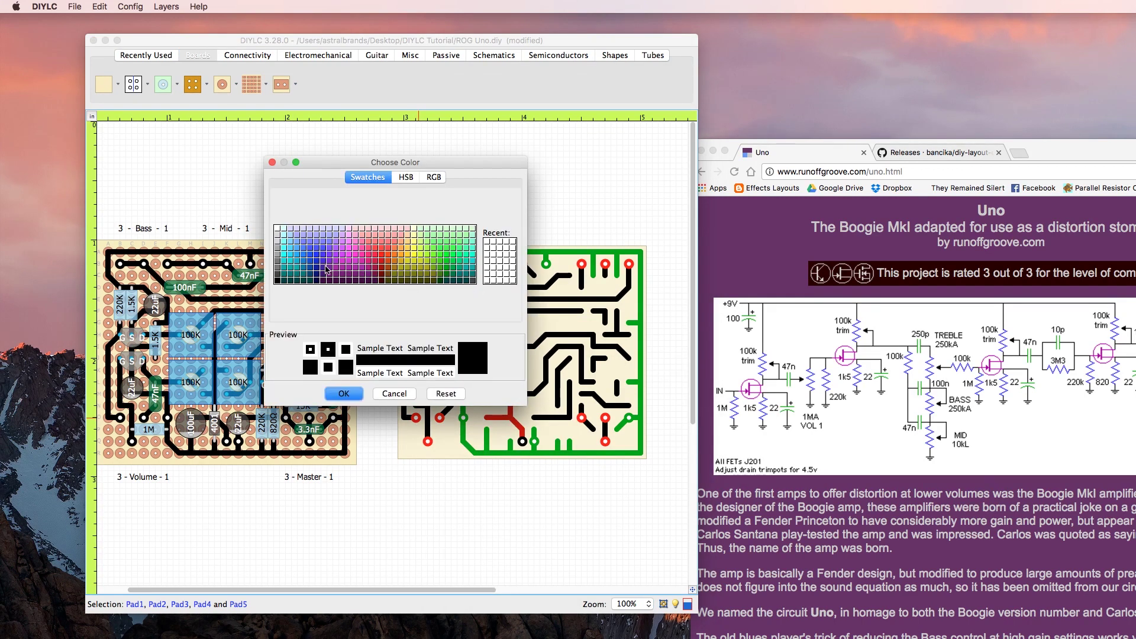
pyautogui.click(297, 266)
pyautogui.click(346, 393)
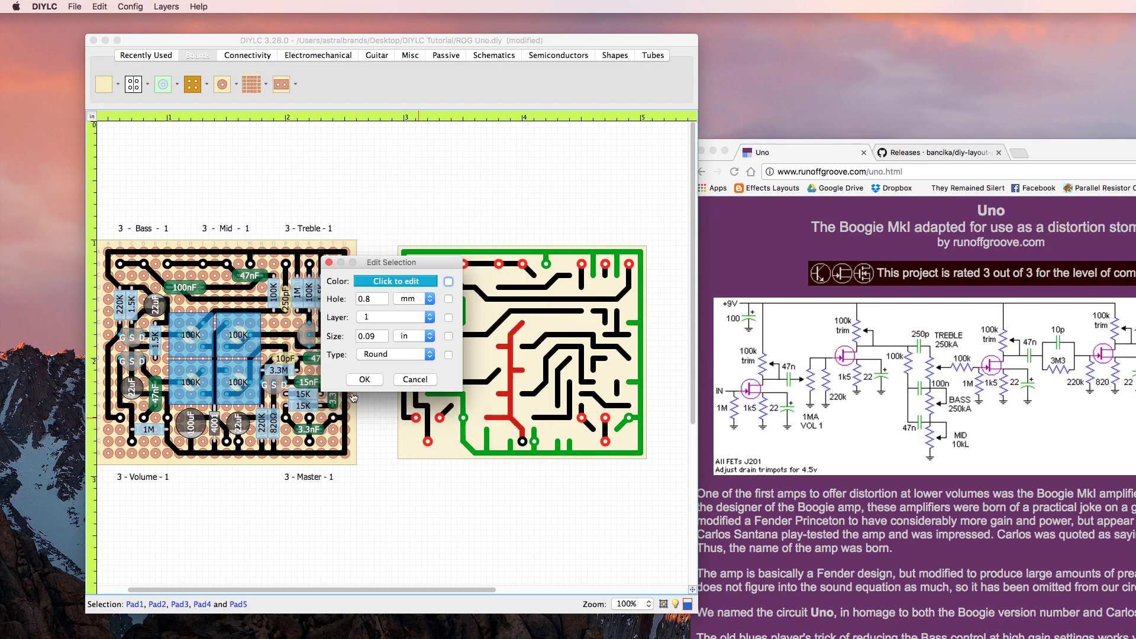
pyautogui.click(359, 383)
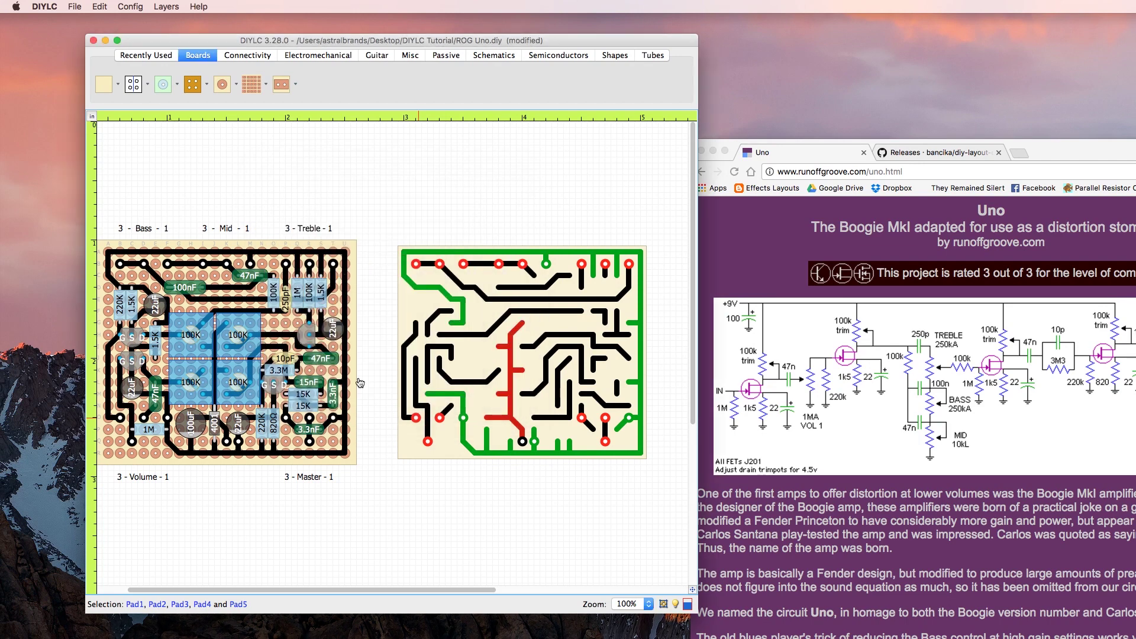
# - Change one lower pad's colour to red
pyautogui.doubleClick(523, 441)
pyautogui.click(414, 288)
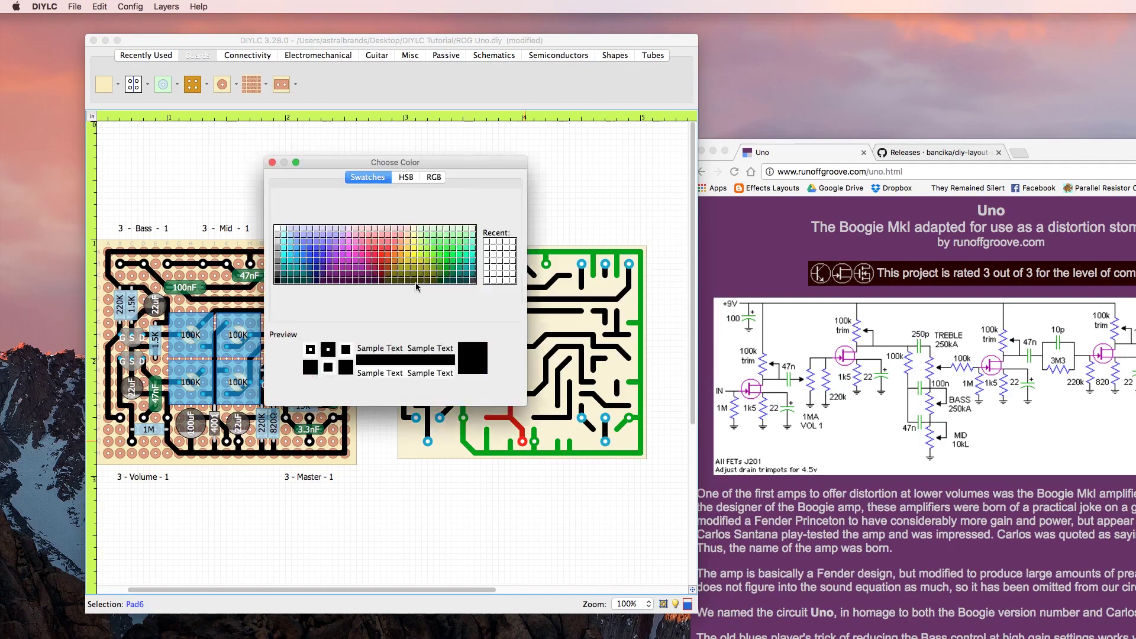
pyautogui.click(382, 267)
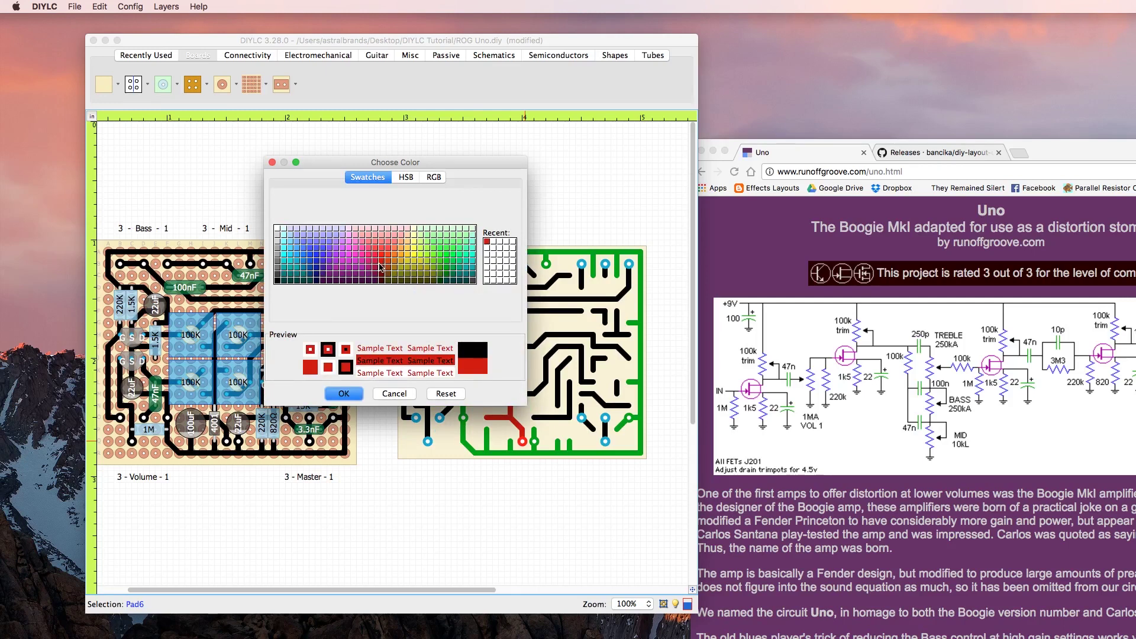
pyautogui.click(358, 389)
pyautogui.click(362, 390)
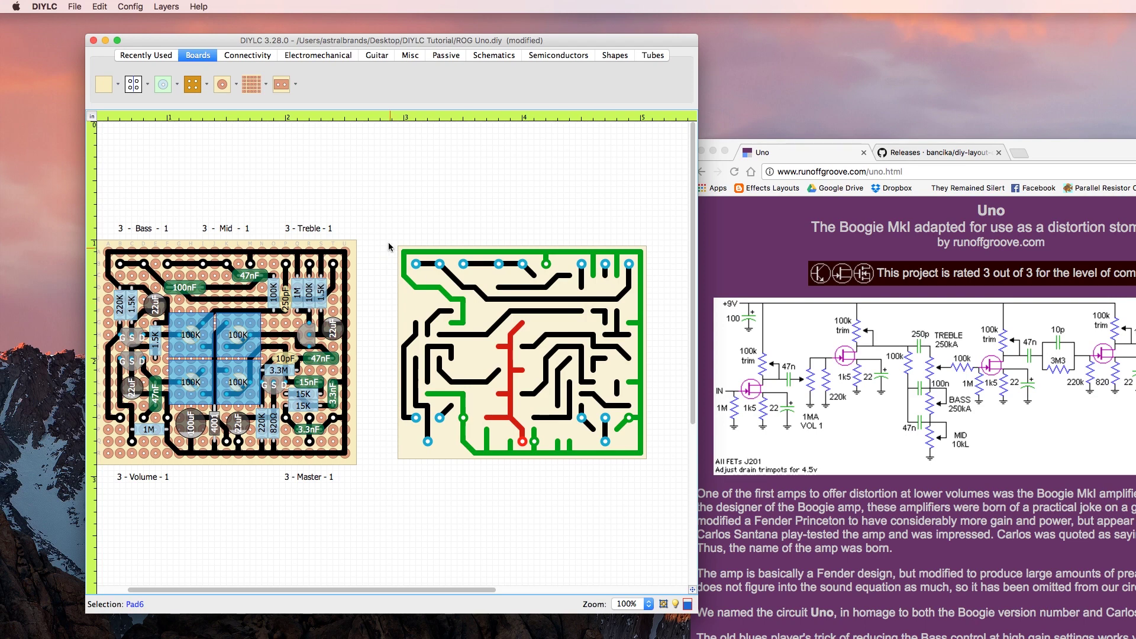
# - Select the right board's inner red traces, excluding the board itself and its pads
pyautogui.moveTo(386, 238); pyautogui.dragTo(661, 460)
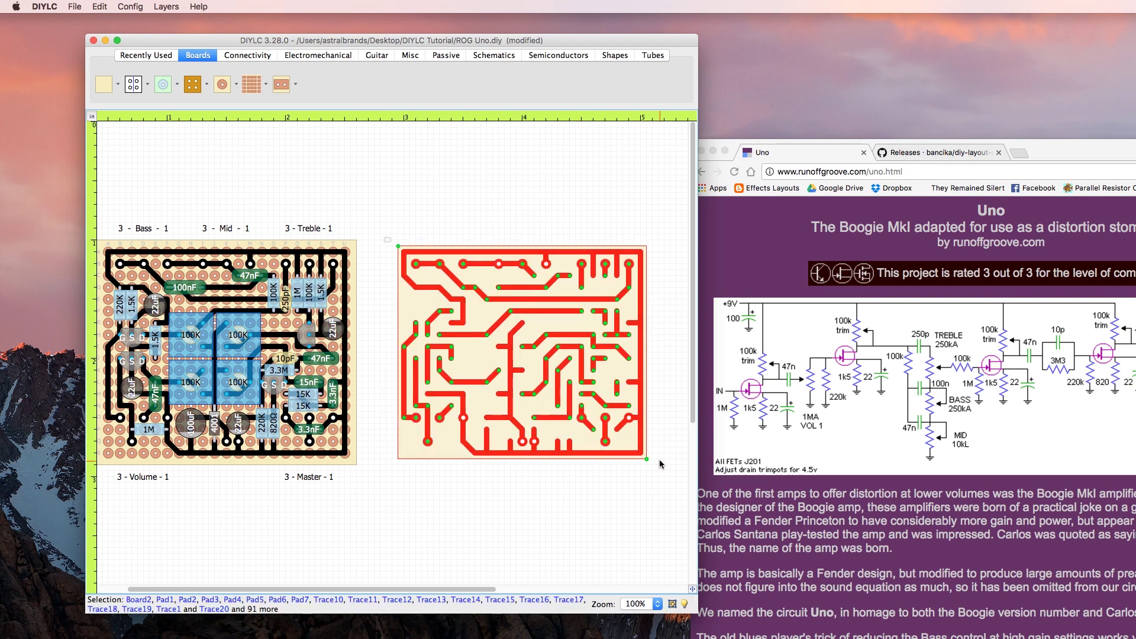
pyautogui.rightClick(623, 456)
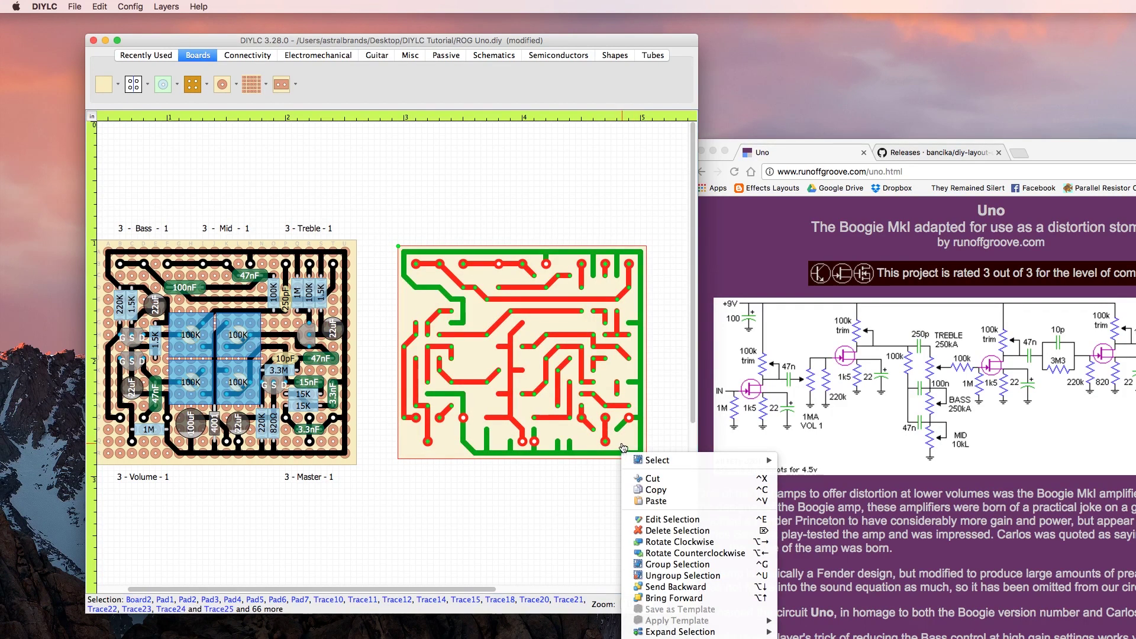
pyautogui.rightClick(623, 446)
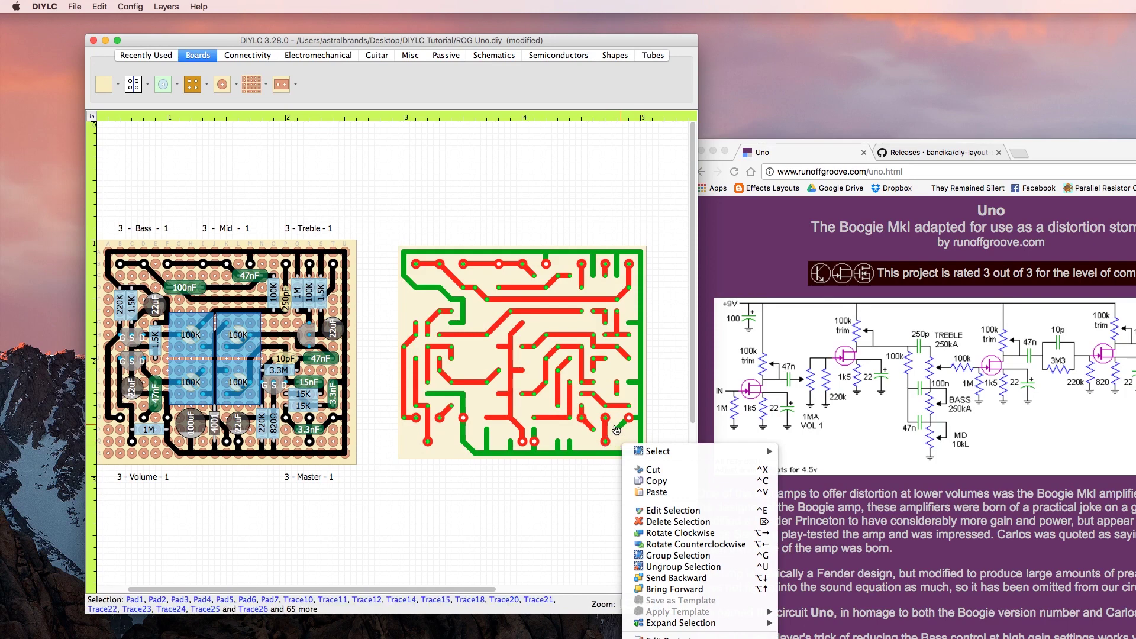
pyautogui.rightClick(608, 444)
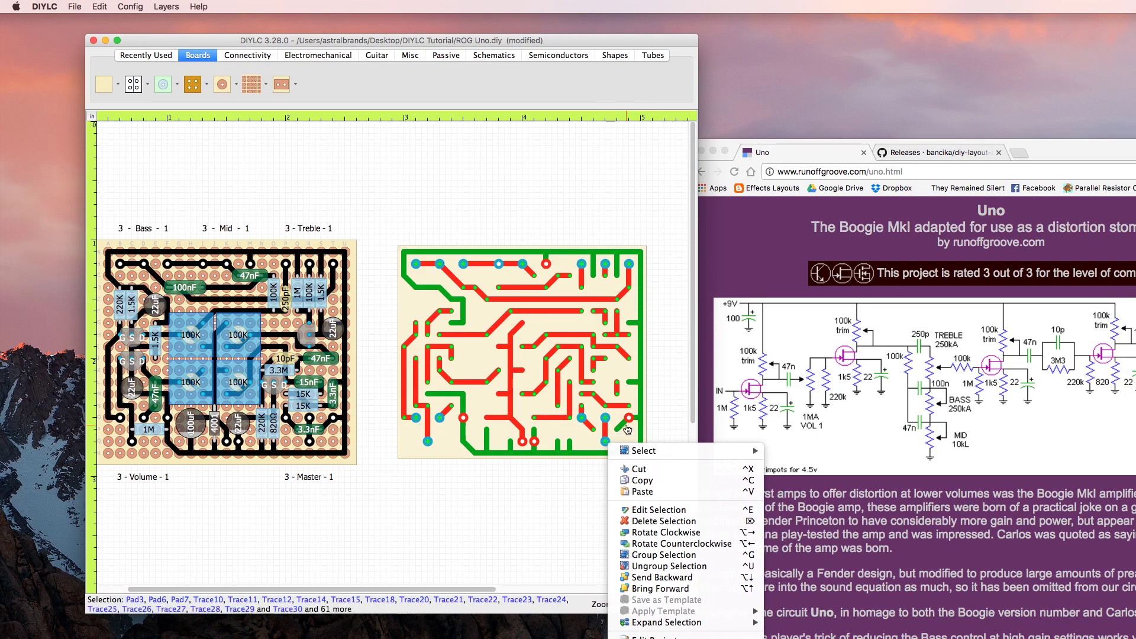
pyautogui.rightClick(629, 421)
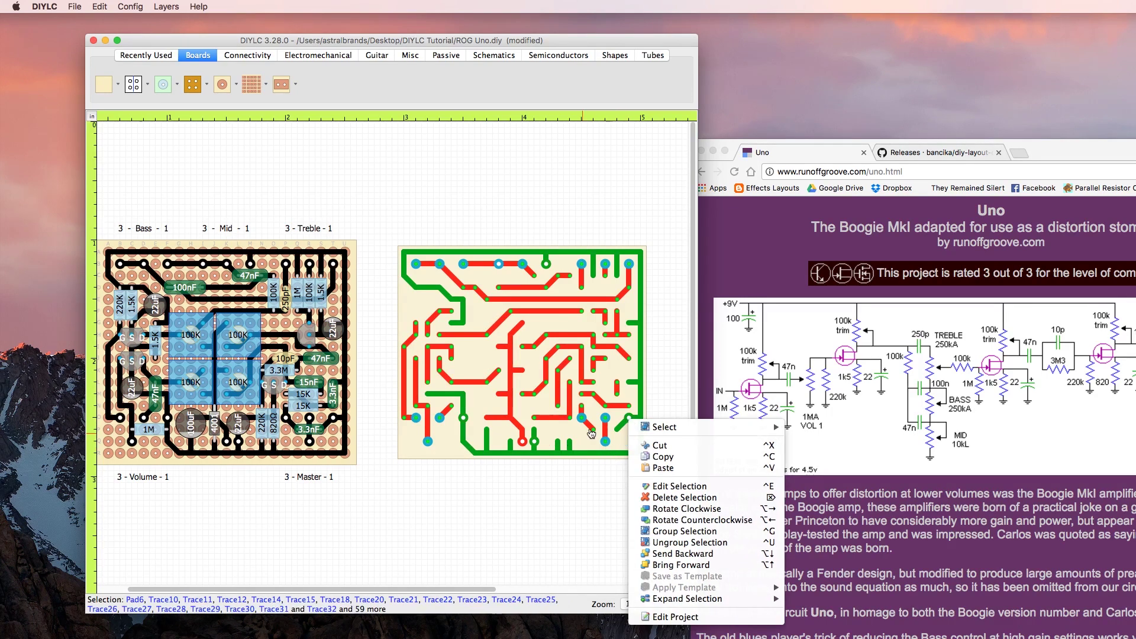
pyautogui.rightClick(520, 426)
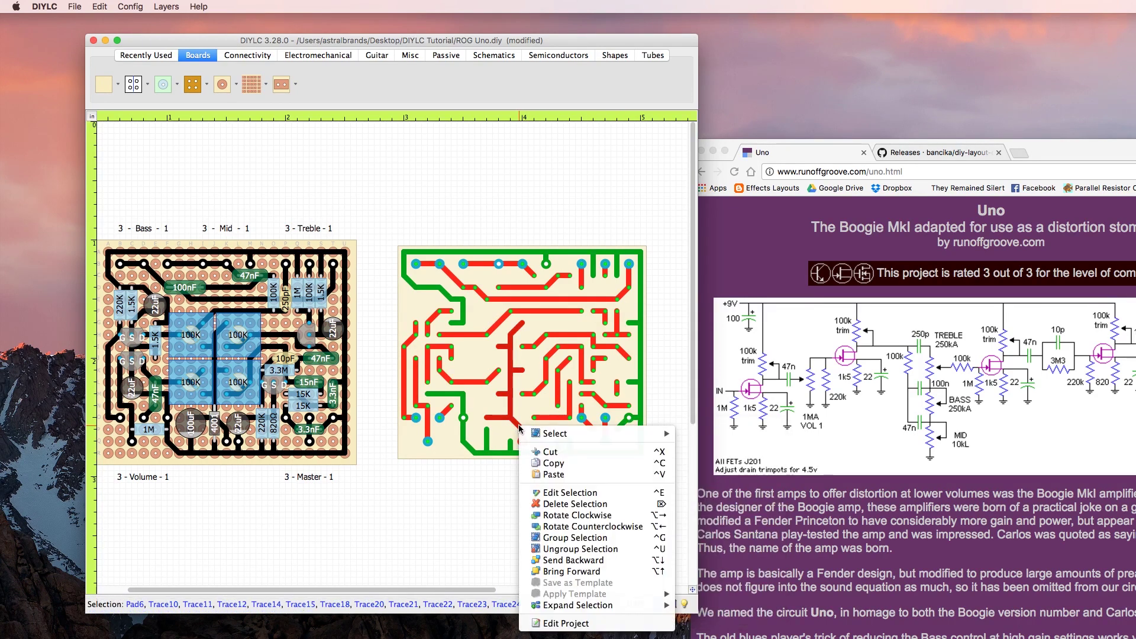
pyautogui.click(430, 445)
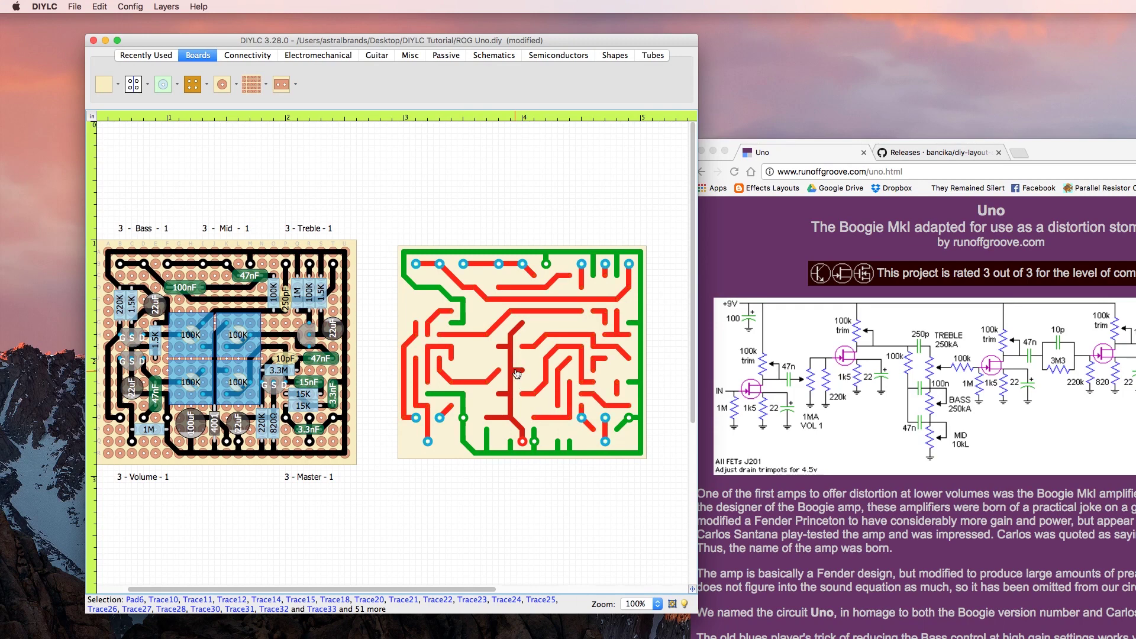
pyautogui.doubleClick(543, 342)
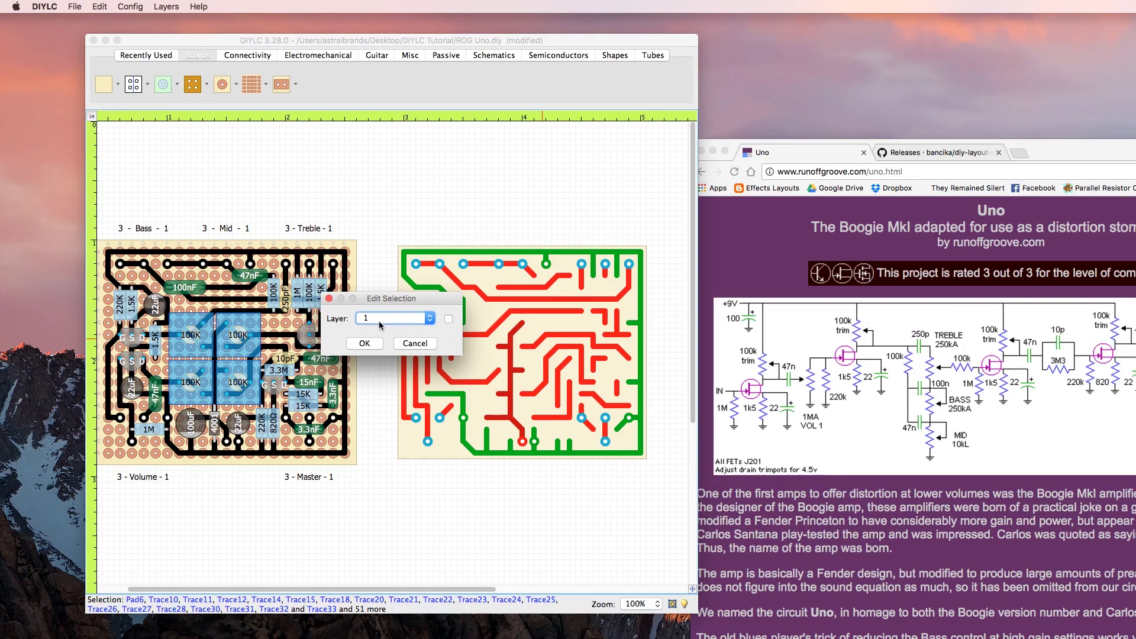
pyautogui.moveTo(386, 300); pyautogui.dragTo(374, 276)
pyautogui.click(398, 318)
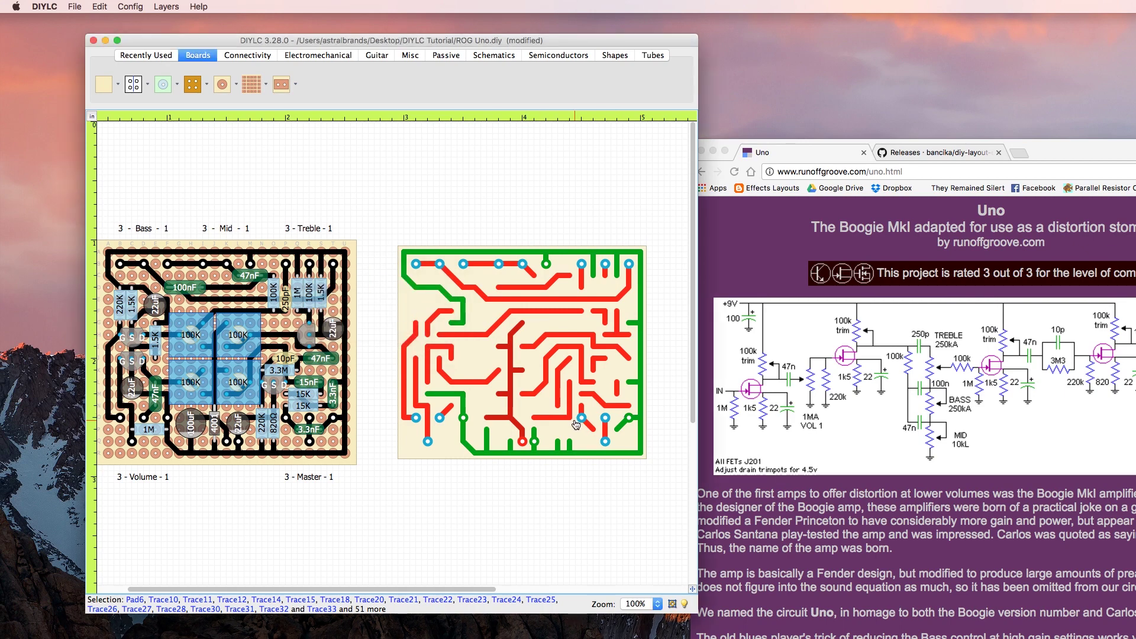
pyautogui.rightClick(524, 443)
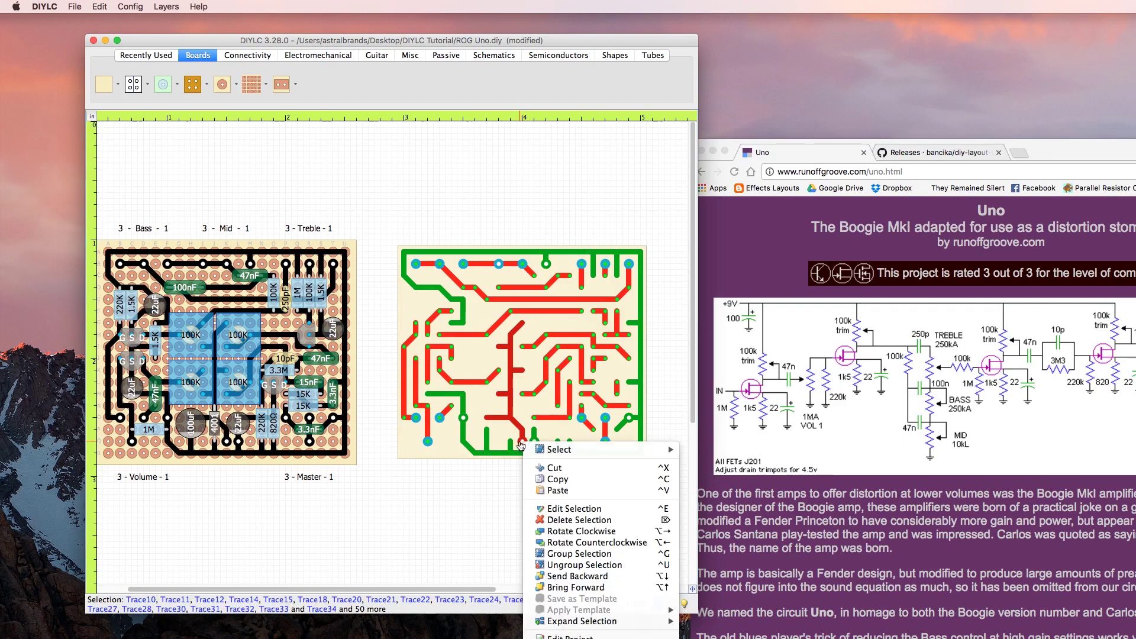
pyautogui.click(519, 472)
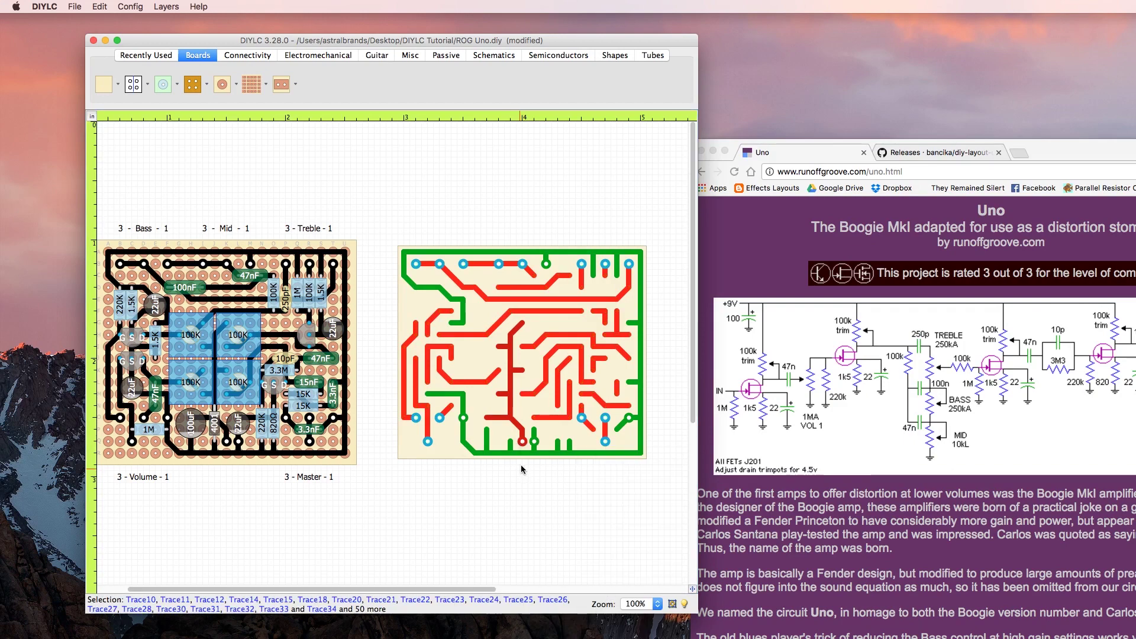
# - Colour the selected traces cyan
pyautogui.doubleClick(552, 418)
pyautogui.click(414, 274)
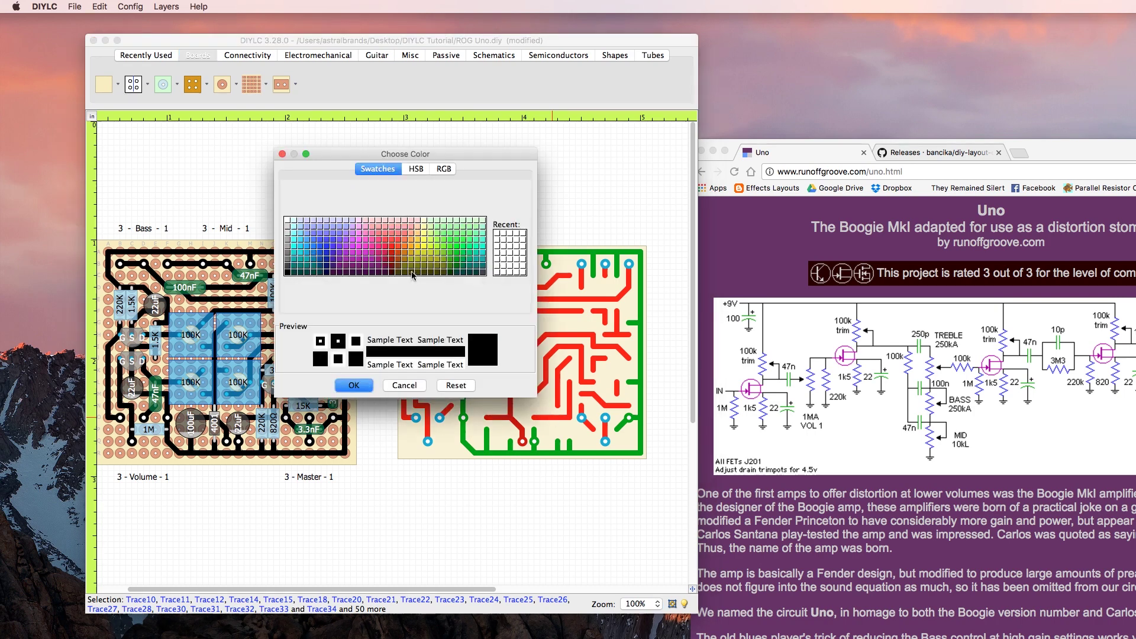
pyautogui.click(307, 254)
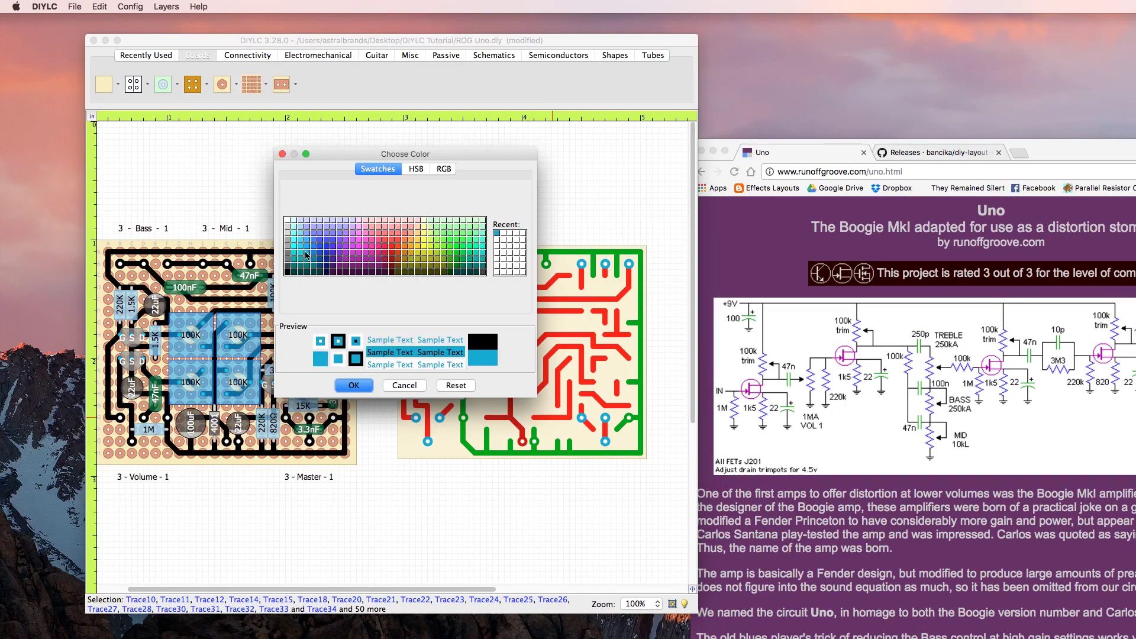
pyautogui.click(354, 386)
pyautogui.press('Return')
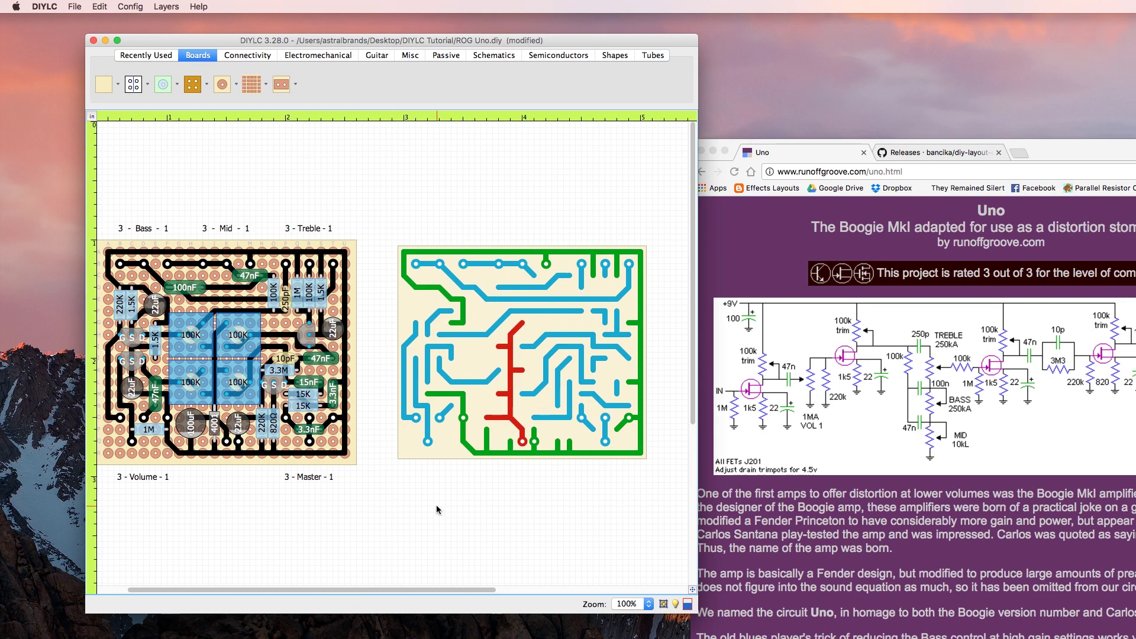
# - Clear the right board's selection, then use Layers > Component > Select All to pick every component
pyautogui.moveTo(386, 228); pyautogui.dragTo(653, 478)
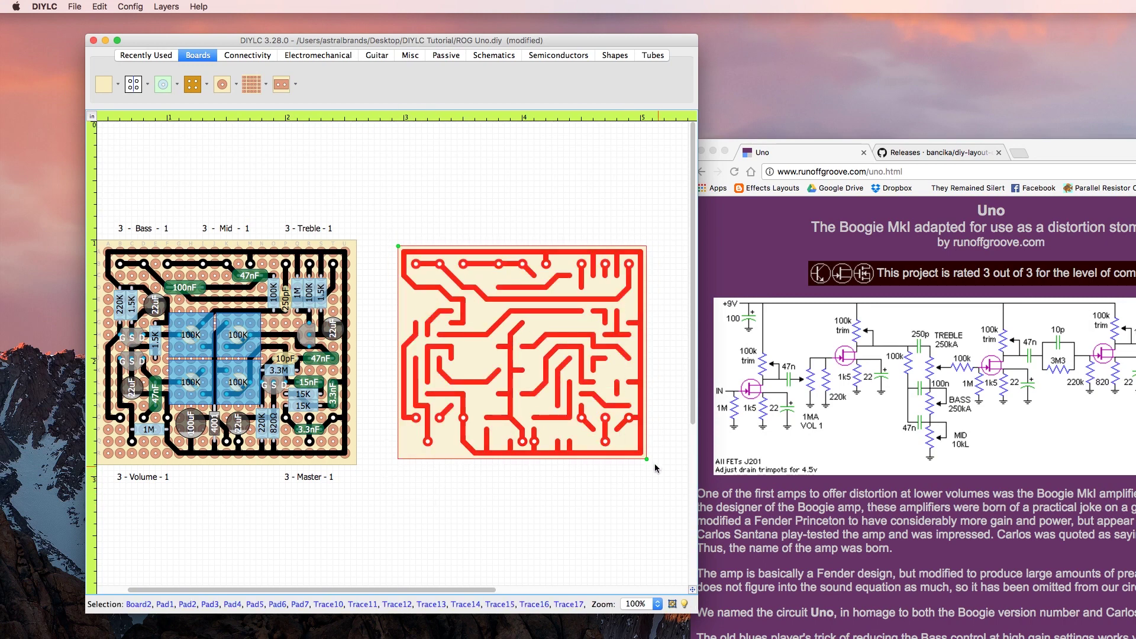
pyautogui.rightClick(631, 456)
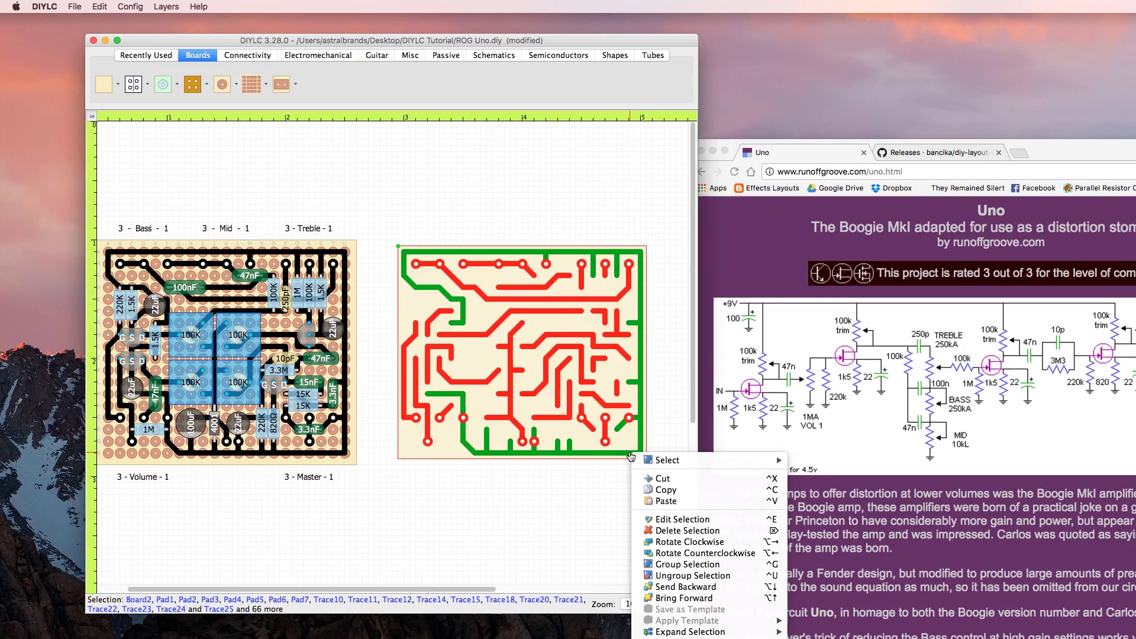
pyautogui.click(631, 456)
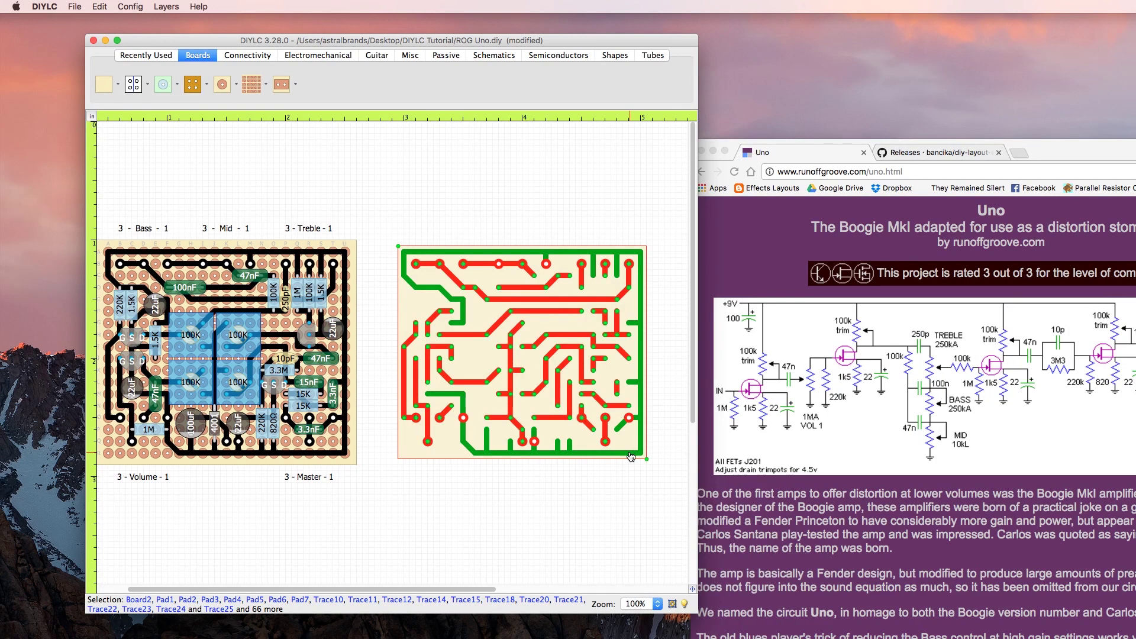
pyautogui.click(618, 492)
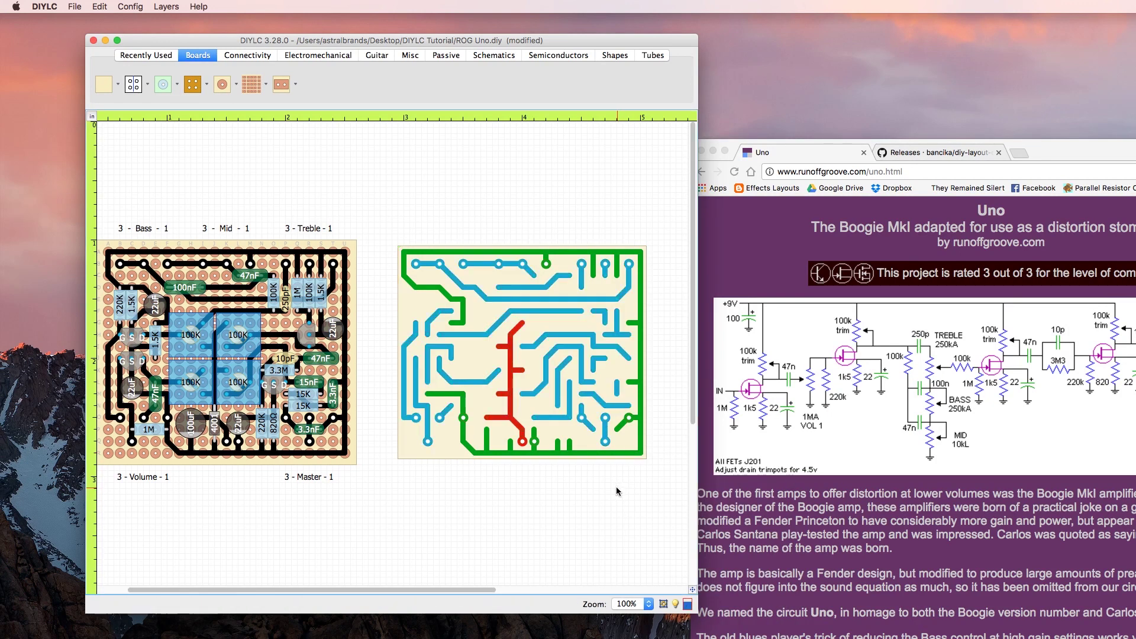
pyautogui.click(179, 6)
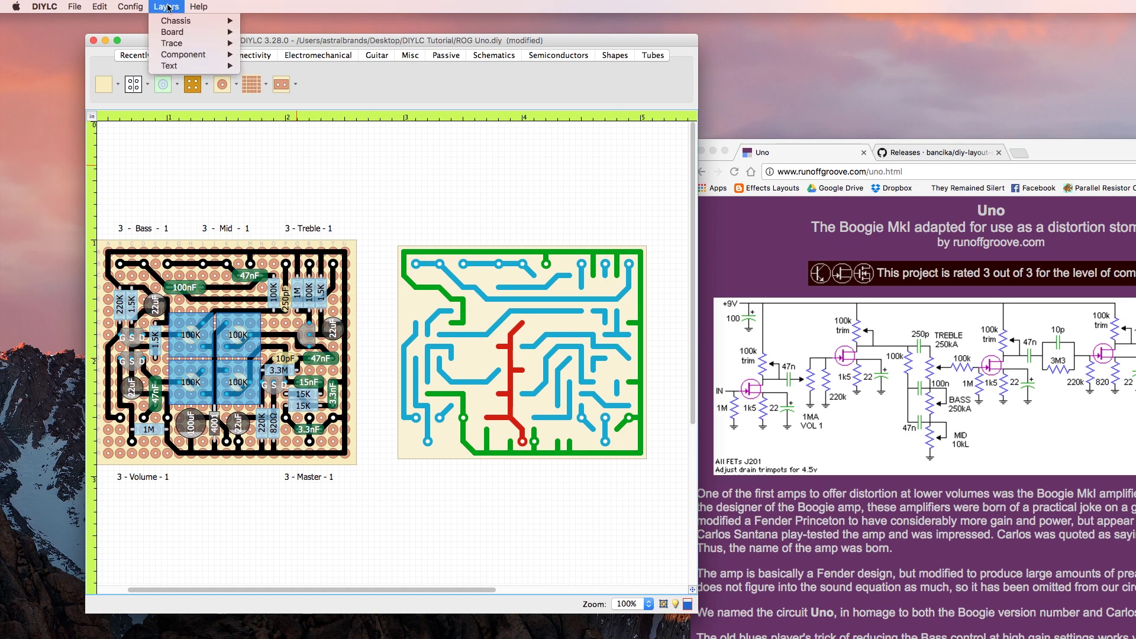
pyautogui.moveTo(175, 46)
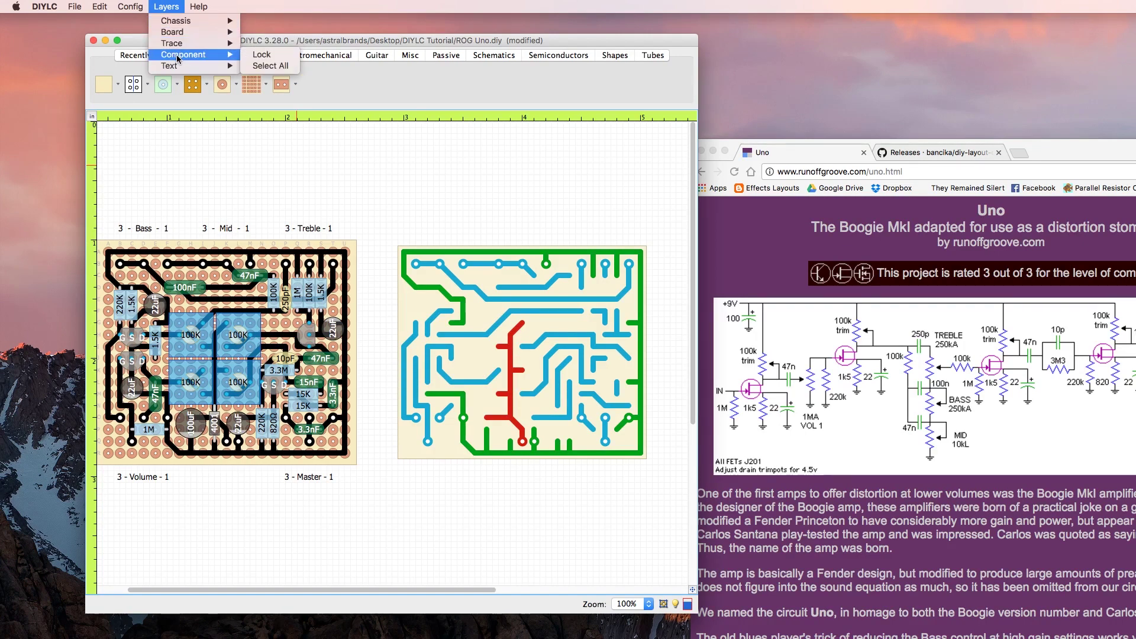
pyautogui.click(261, 65)
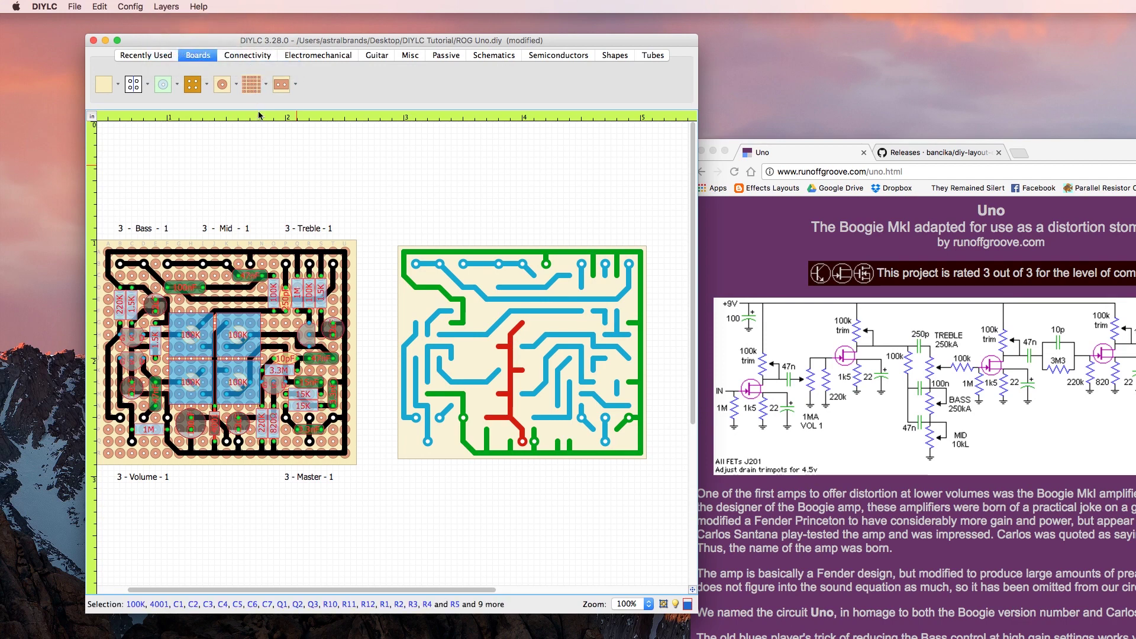
pyautogui.moveTo(340, 592); pyautogui.dragTo(318, 595)
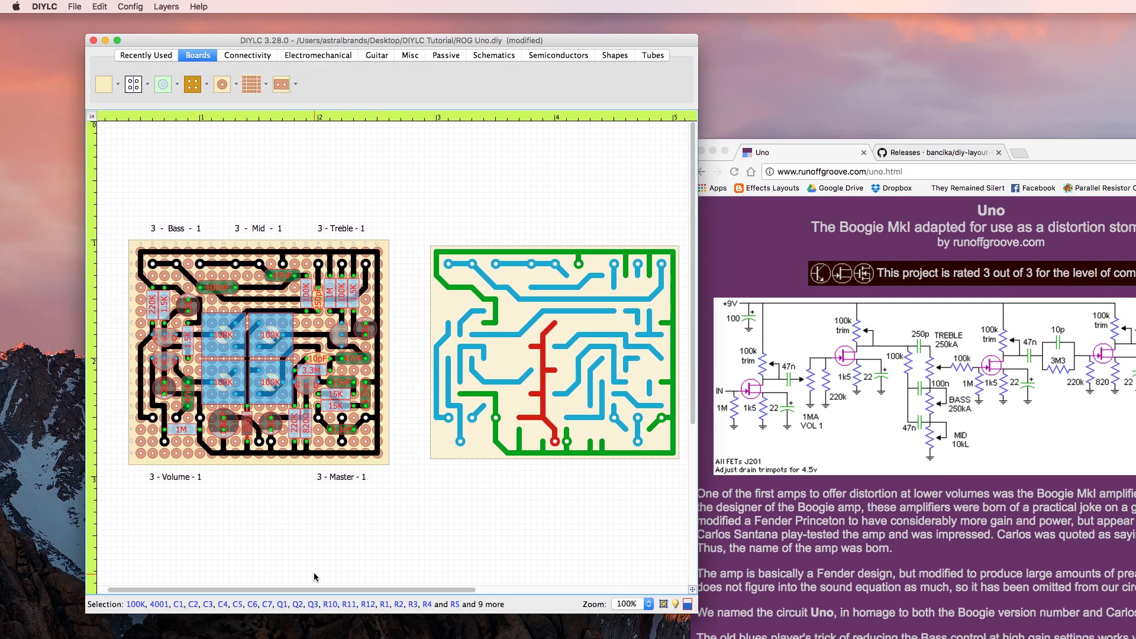
# - Cut the pots, resistors, capacitors and transistors and paste them over the right board's traces
pyautogui.press('Delete')
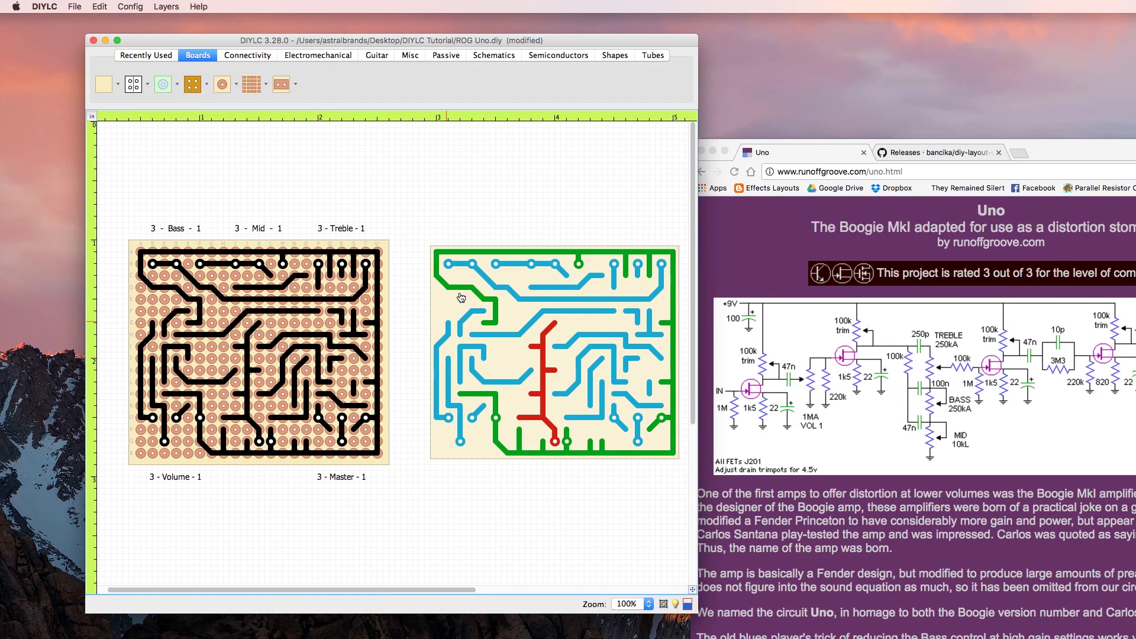
pyautogui.press('super+v')
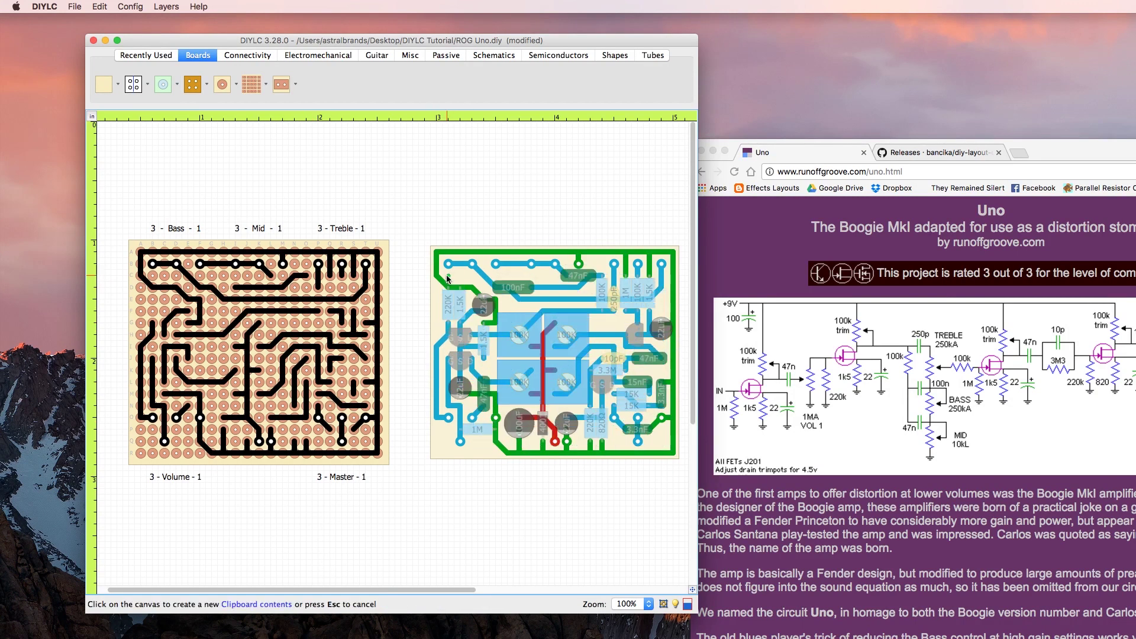
pyautogui.click(448, 281)
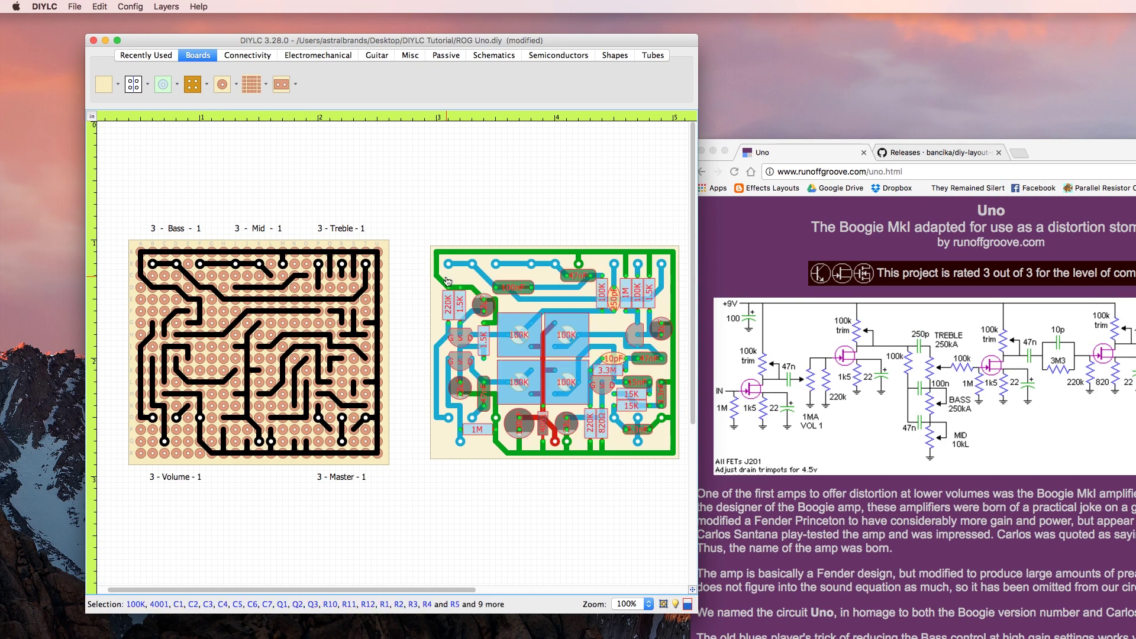
pyautogui.click(518, 495)
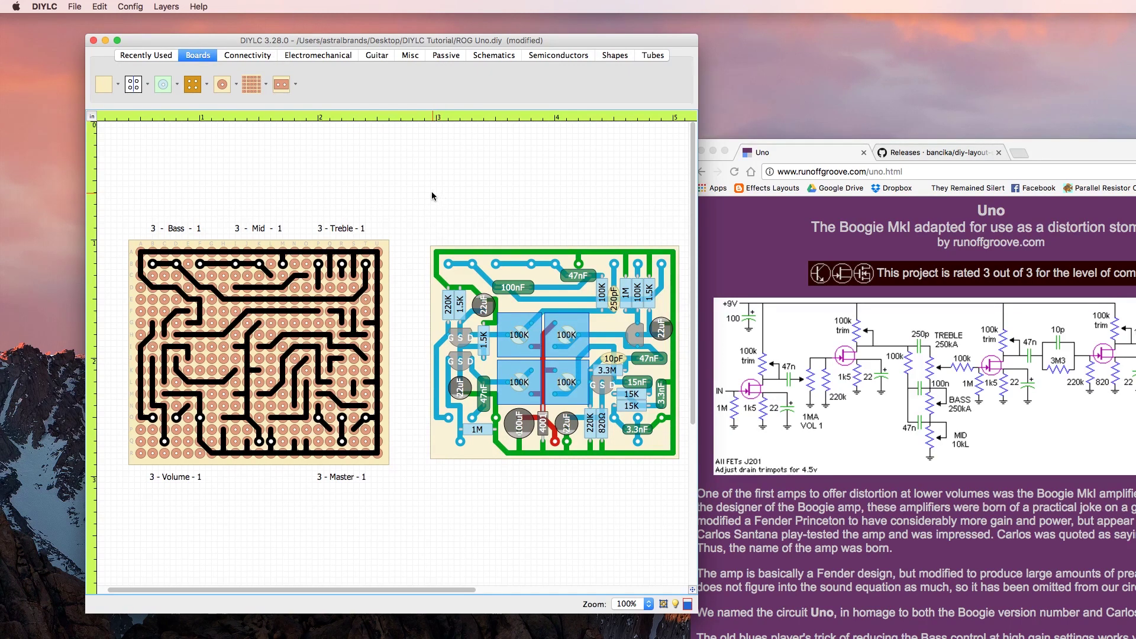
pyautogui.click(934, 154)
pyautogui.click(935, 154)
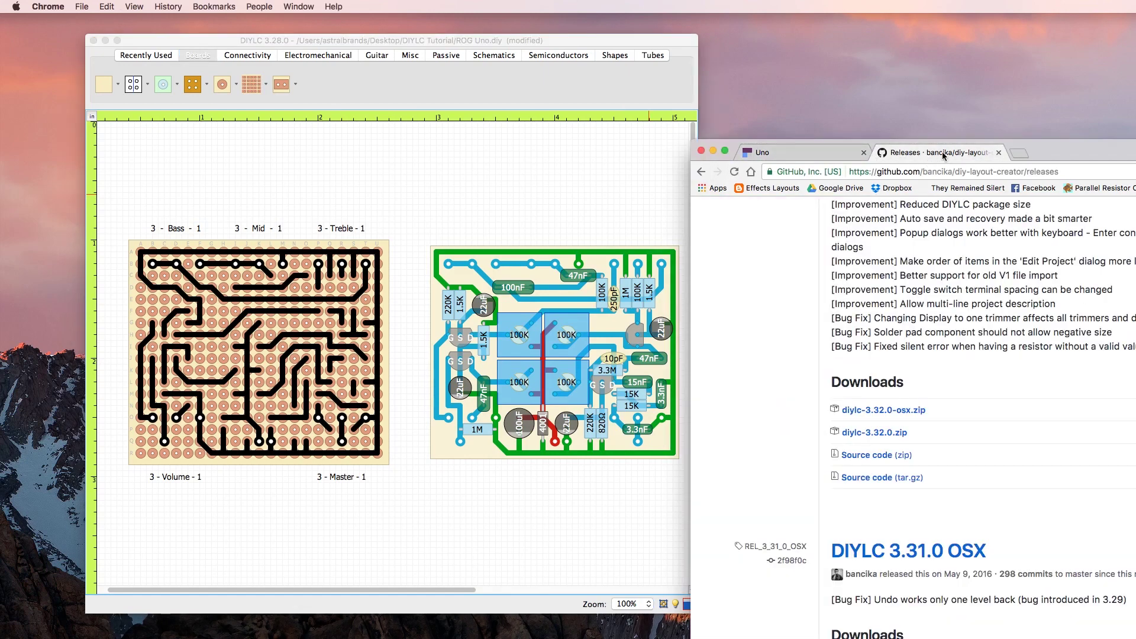
pyautogui.moveTo(1059, 151); pyautogui.dragTo(708, 216)
pyautogui.scroll(20, 570, 339)
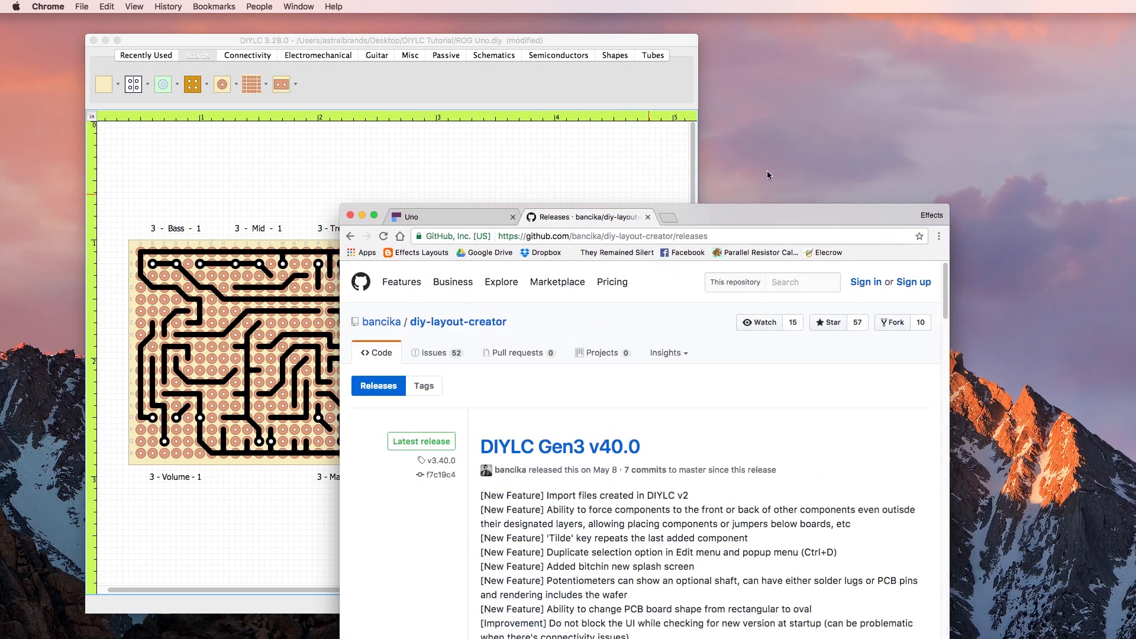
pyautogui.moveTo(704, 219); pyautogui.dragTo(971, 152)
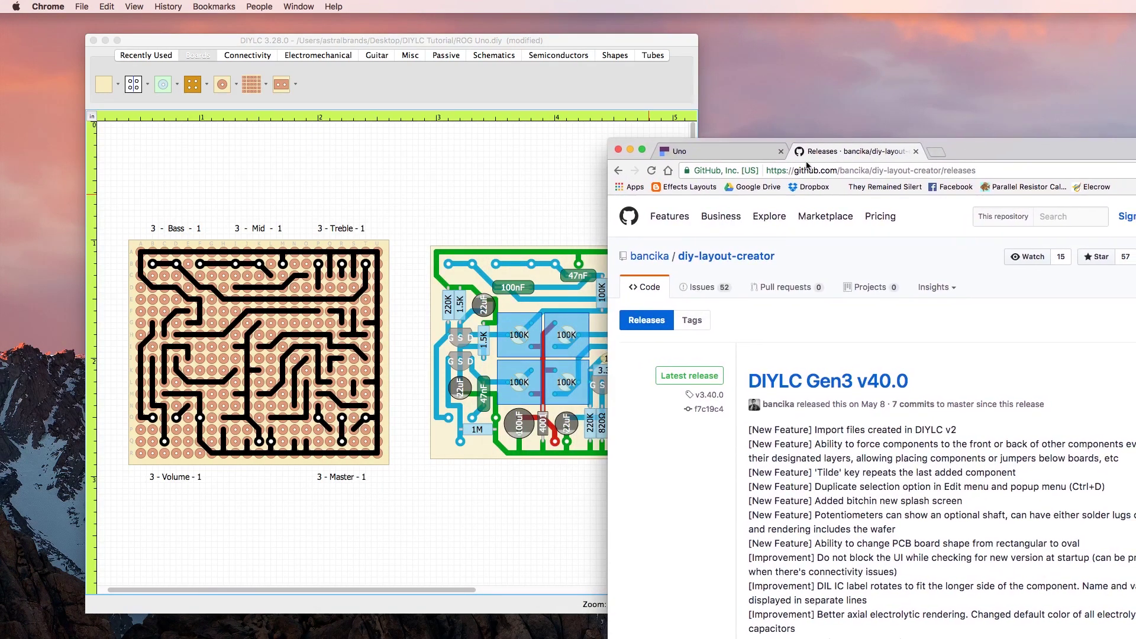
pyautogui.click(743, 157)
pyautogui.click(350, 192)
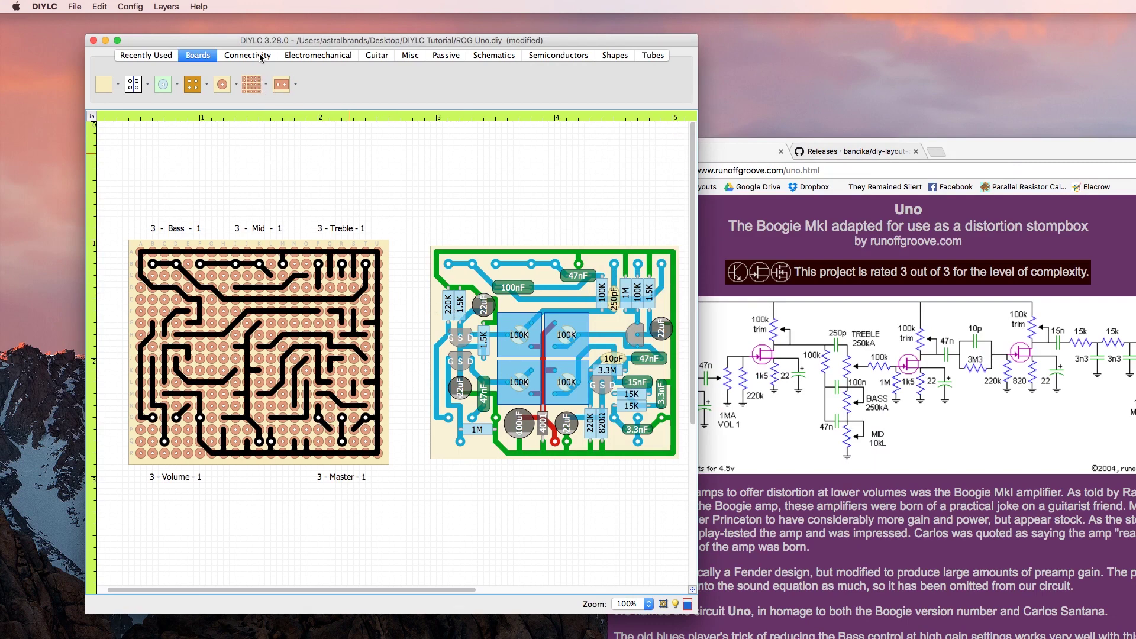
# - Toggle automatic pad creation, then place a solder pad sized 0.05 in and make that the default size
pyautogui.click(131, 6)
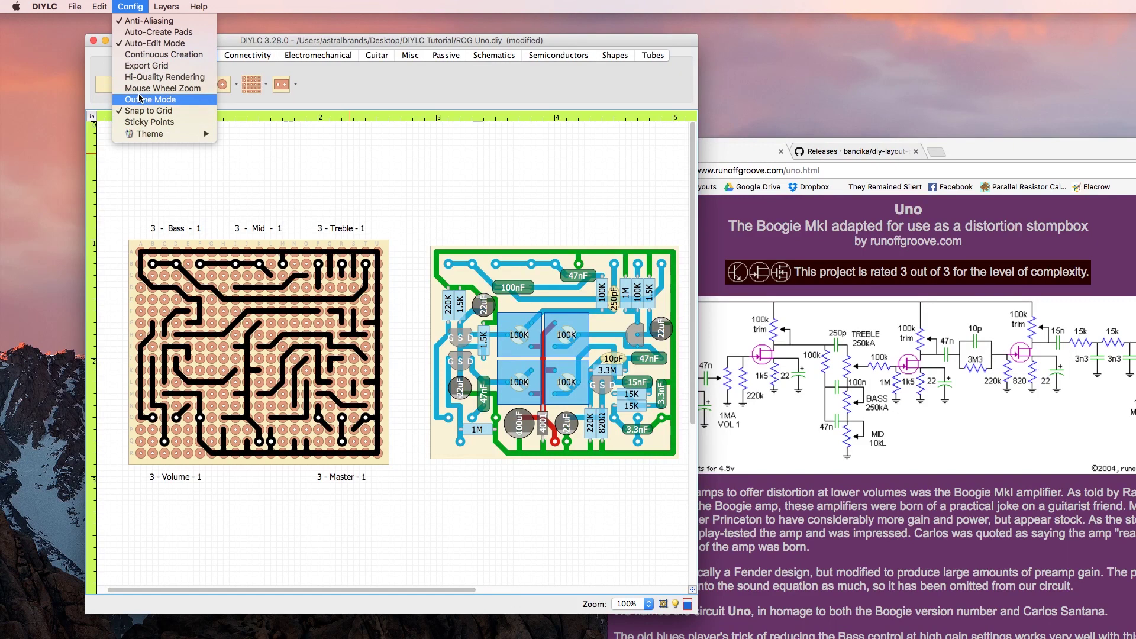
pyautogui.click(142, 33)
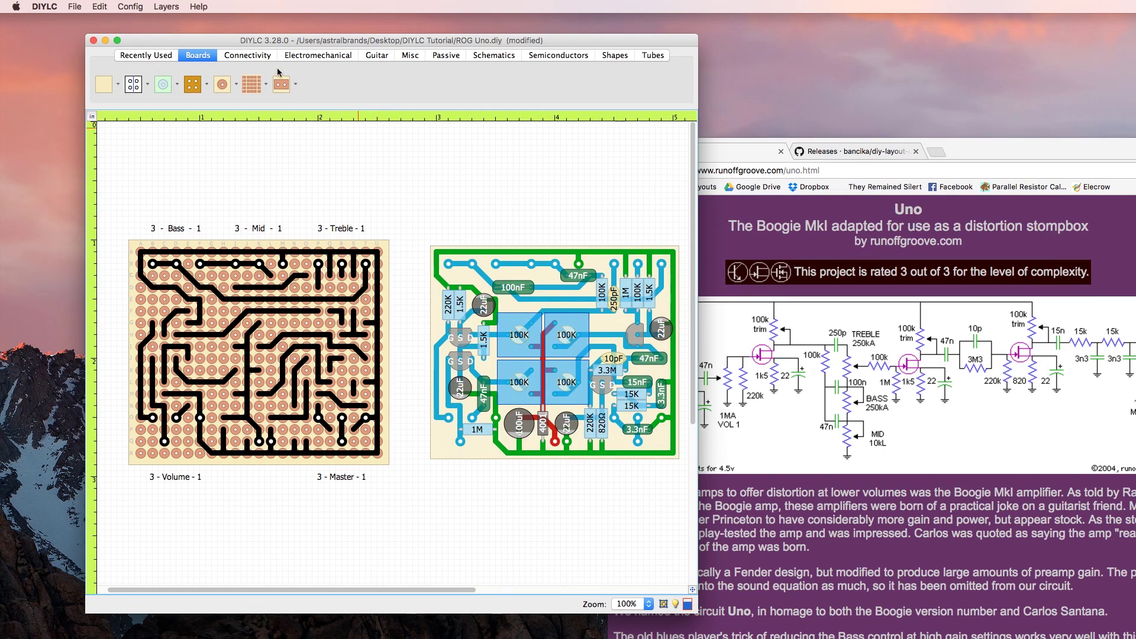
pyautogui.click(242, 55)
pyautogui.click(310, 84)
pyautogui.click(407, 242)
pyautogui.doubleClick(408, 242)
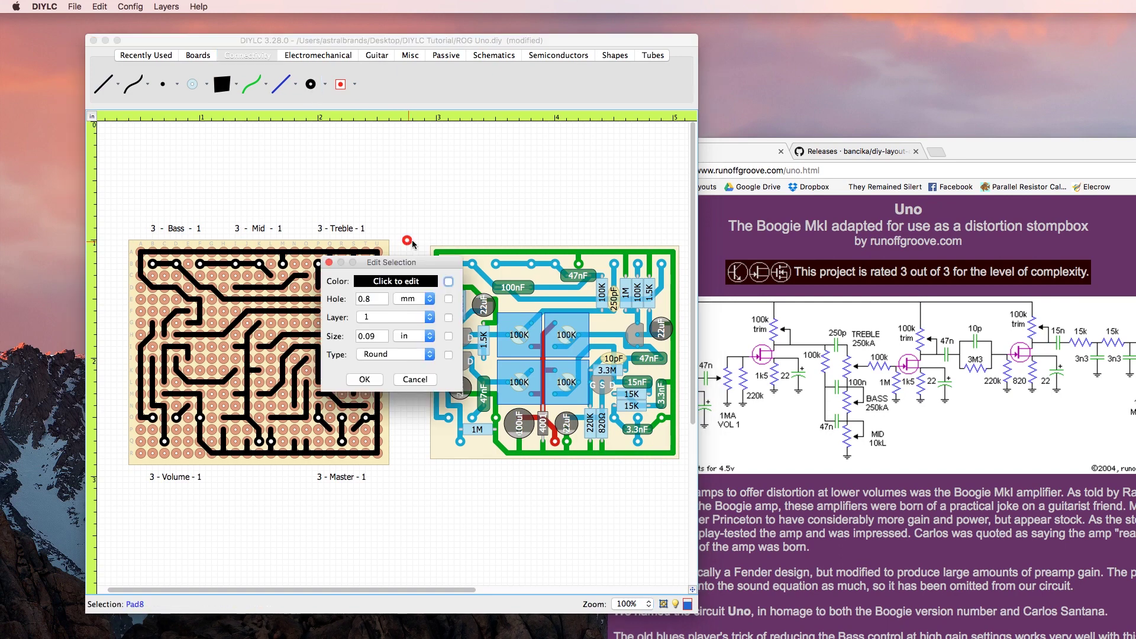
pyautogui.click(373, 338)
pyautogui.write('5')
pyautogui.press('Return')
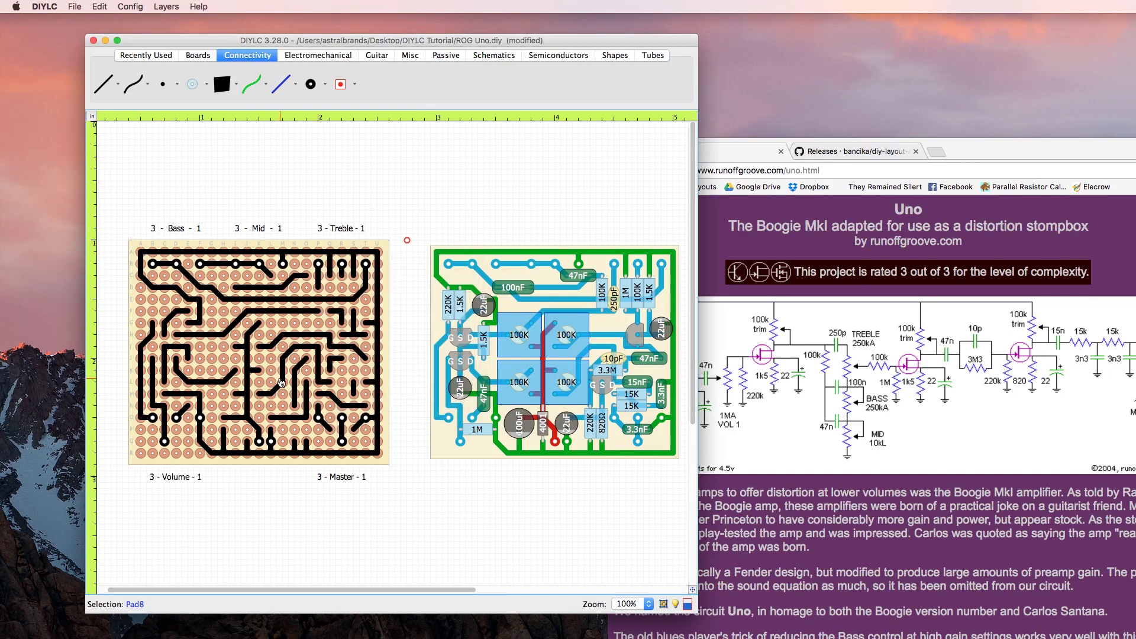
pyautogui.doubleClick(408, 240)
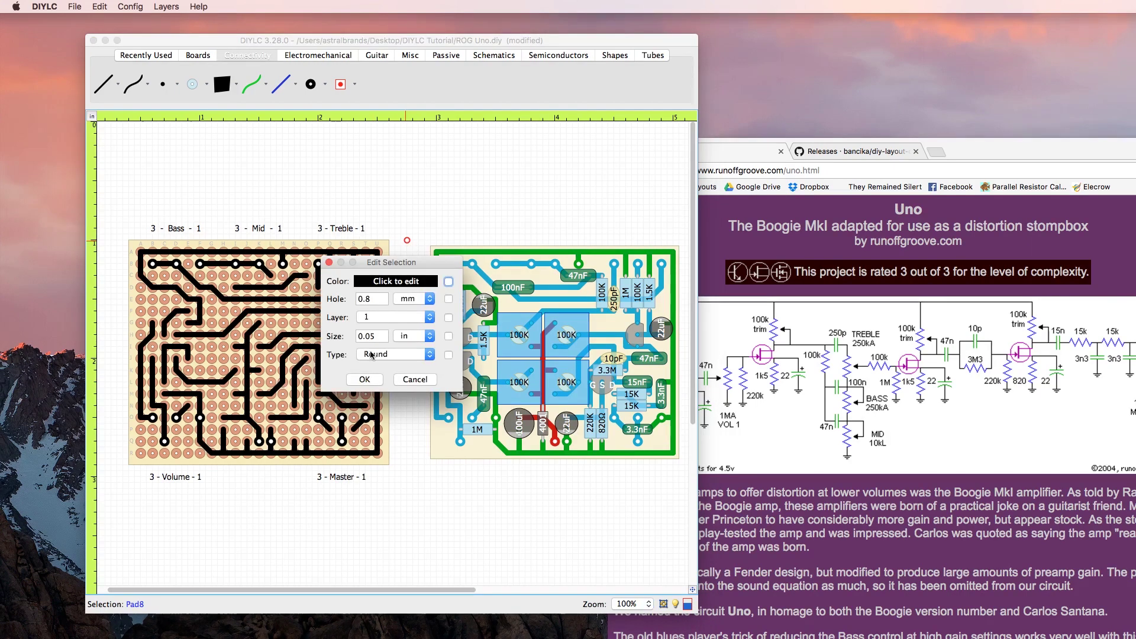
pyautogui.click(449, 336)
pyautogui.click(364, 380)
pyautogui.click(409, 282)
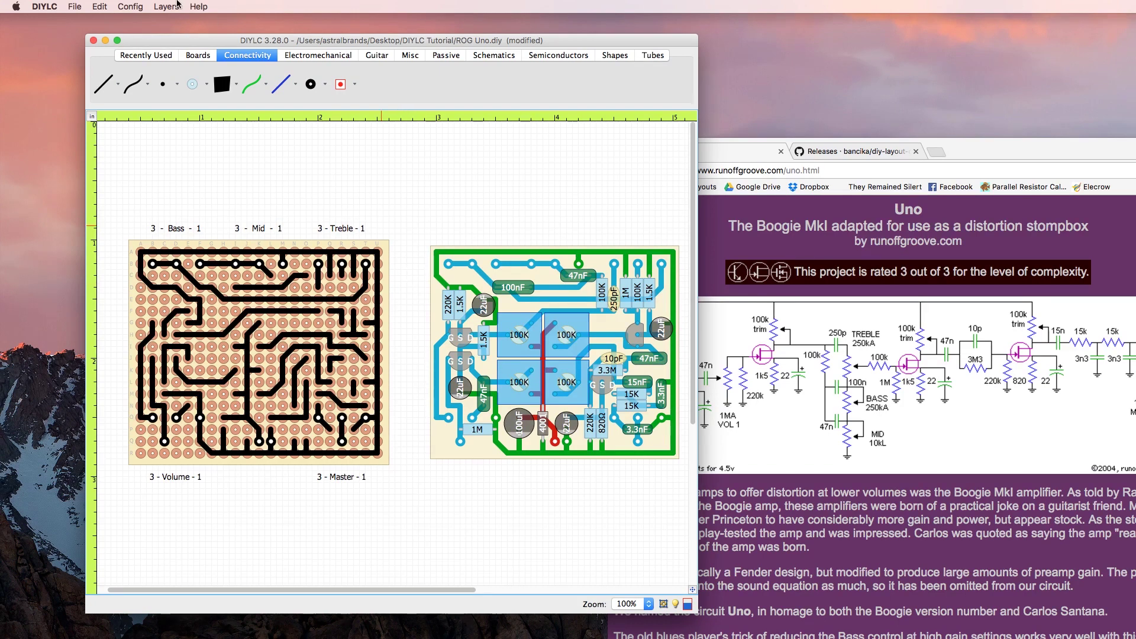
# - Paste a copy of the components onto the perfboard, then check the 100nF capacitor and 1.5K resistor R10
pyautogui.click(135, 6)
pyautogui.click(137, 7)
pyautogui.press('super+v')
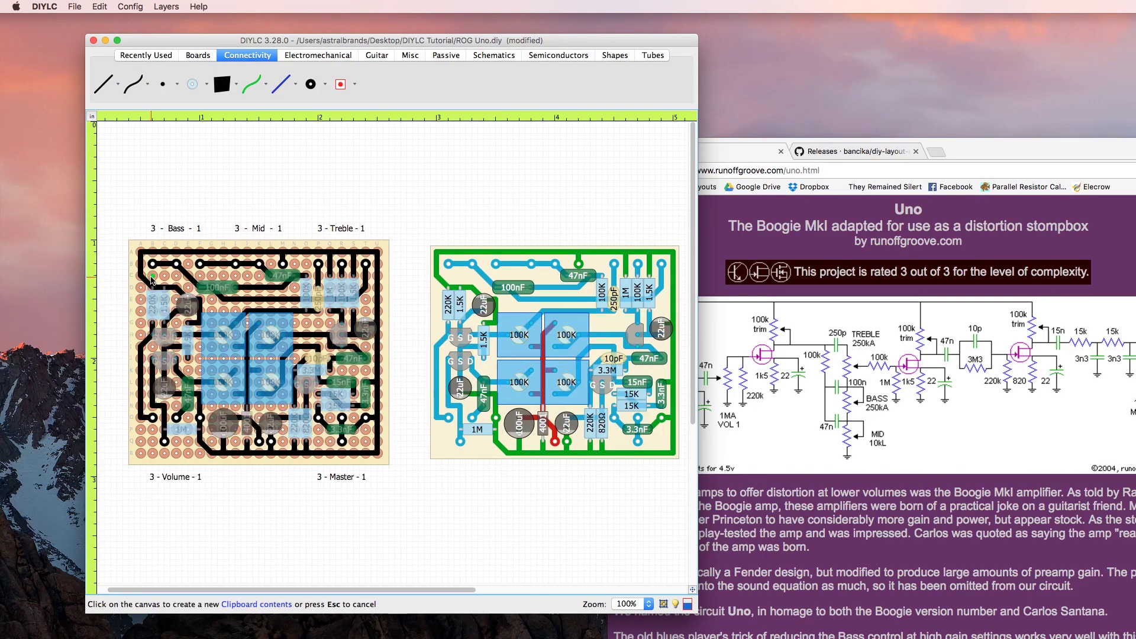
pyautogui.click(152, 280)
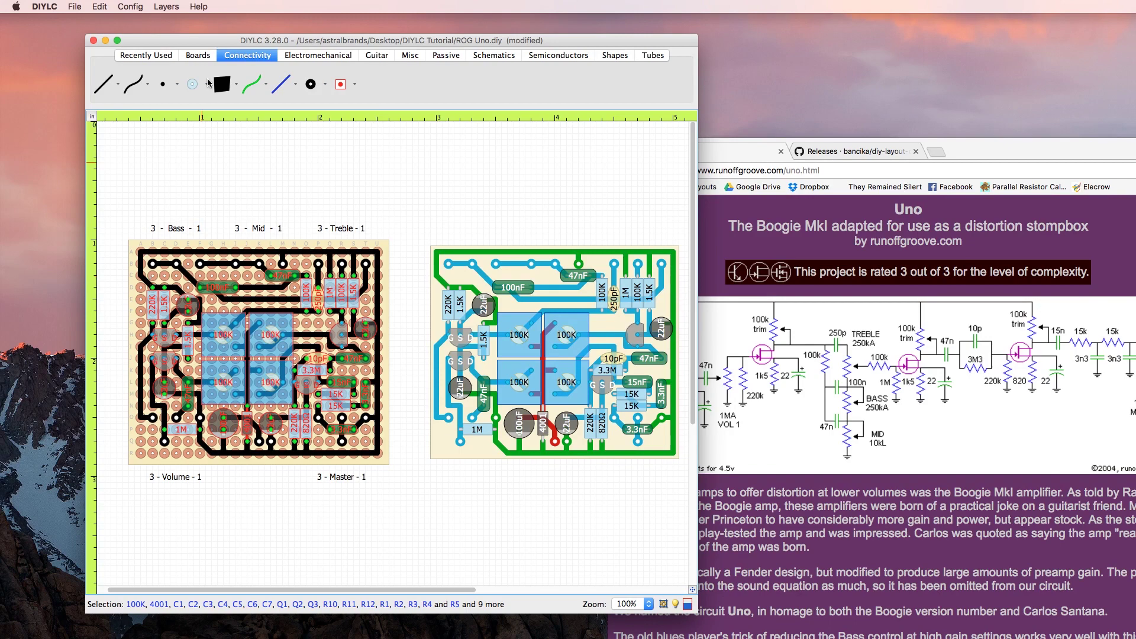
pyautogui.click(130, 6)
pyautogui.click(148, 28)
pyautogui.click(229, 184)
pyautogui.click(217, 290)
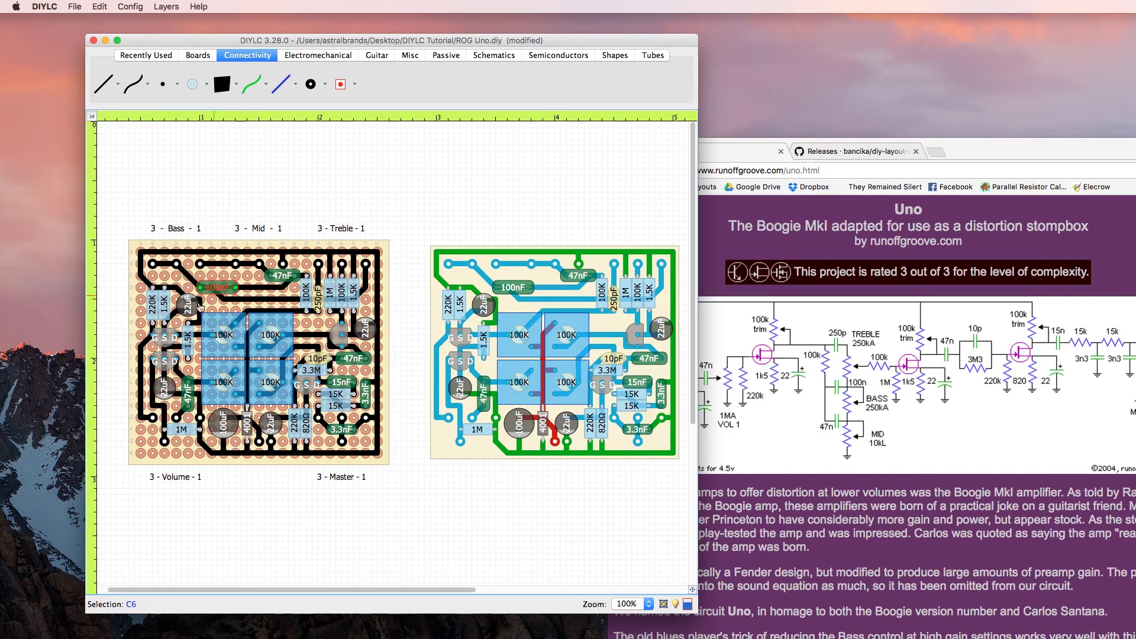
pyautogui.click(165, 306)
pyautogui.click(118, 274)
# - Lock the component layer and select everything on the perfboard
pyautogui.click(160, 7)
pyautogui.moveTo(192, 55)
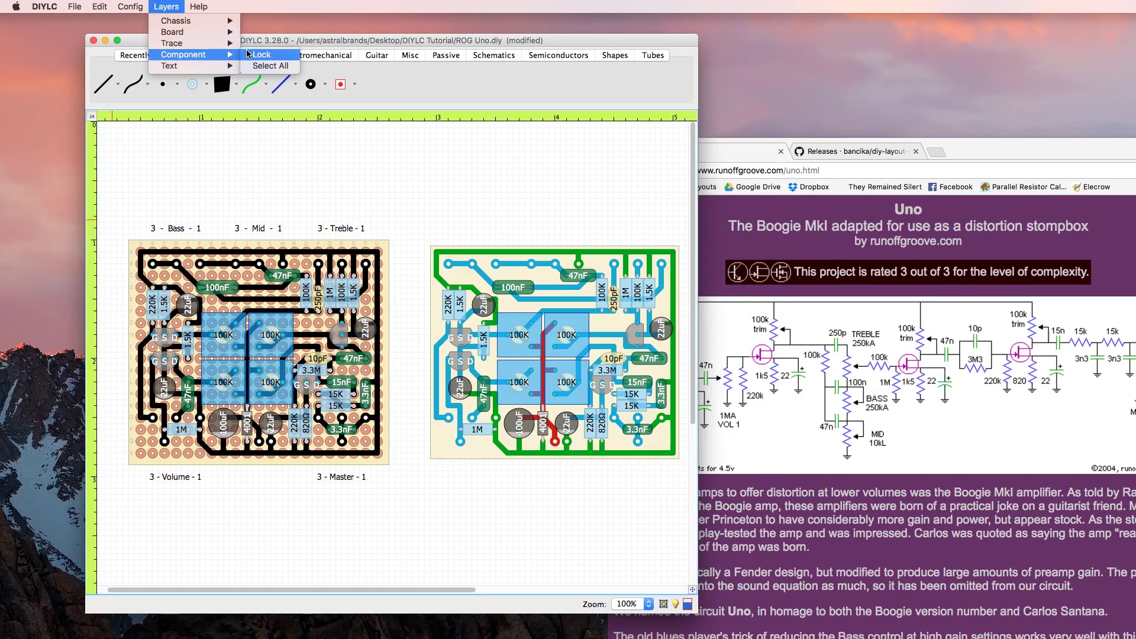
pyautogui.click(248, 54)
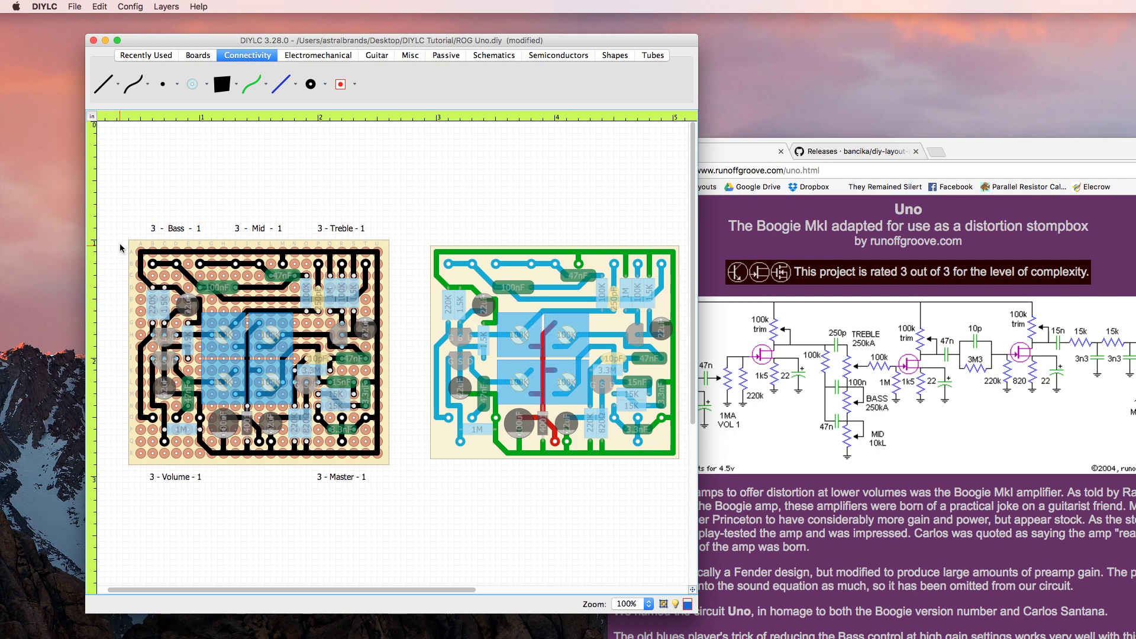
pyautogui.moveTo(120, 246); pyautogui.dragTo(387, 461)
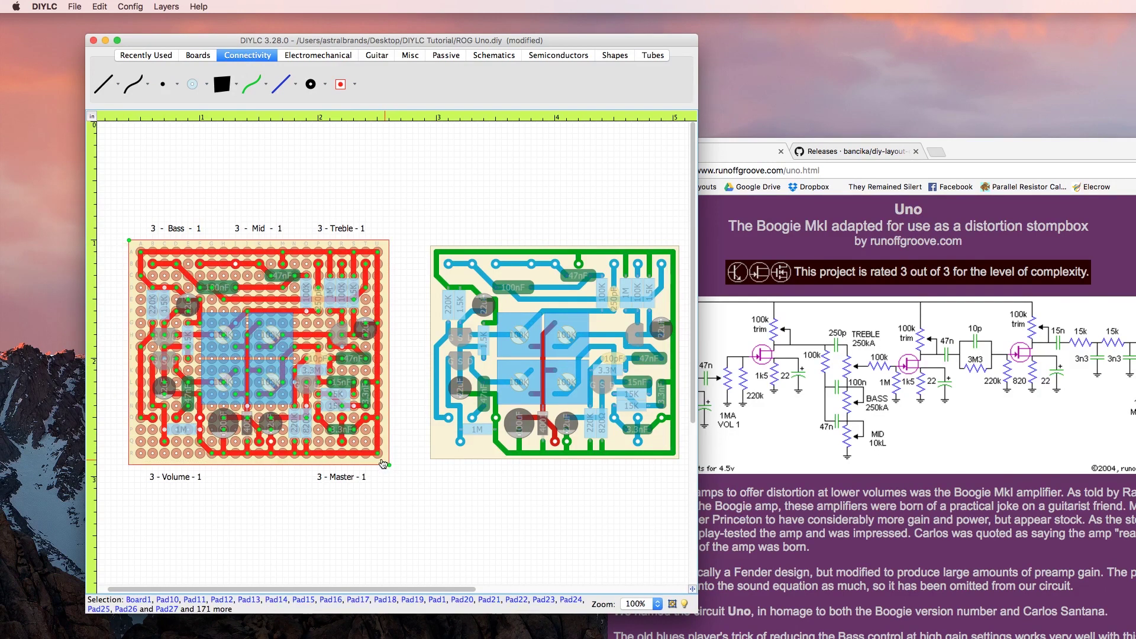
pyautogui.click(405, 493)
# - Paste the copied perfboard traces as a new board below the original
pyautogui.scroll(-5, 404, 491)
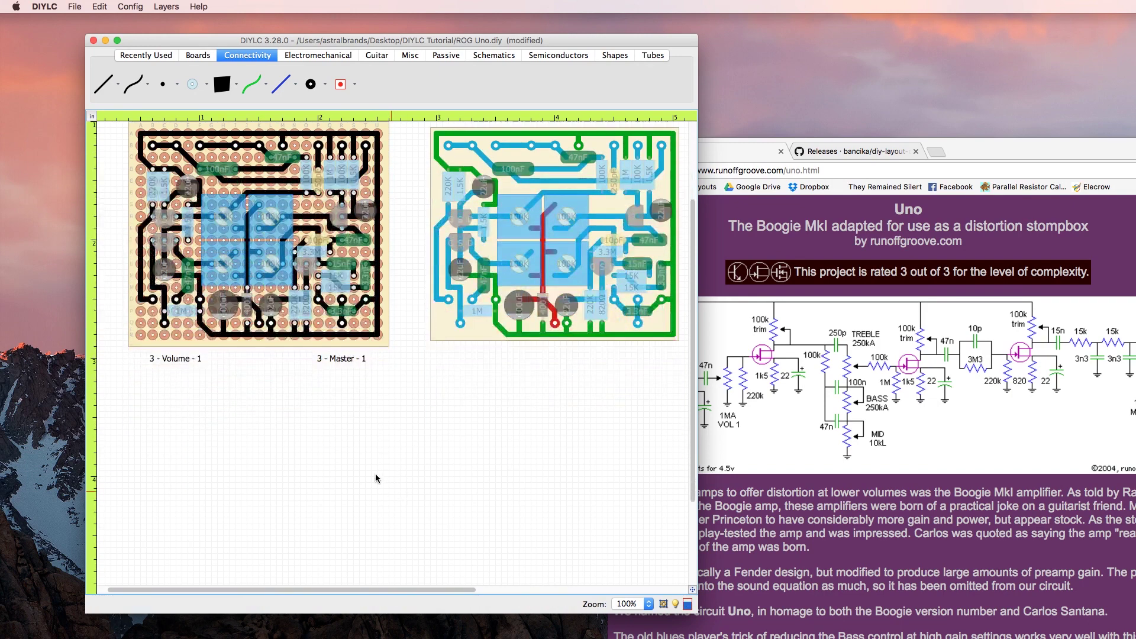
pyautogui.press('super+v')
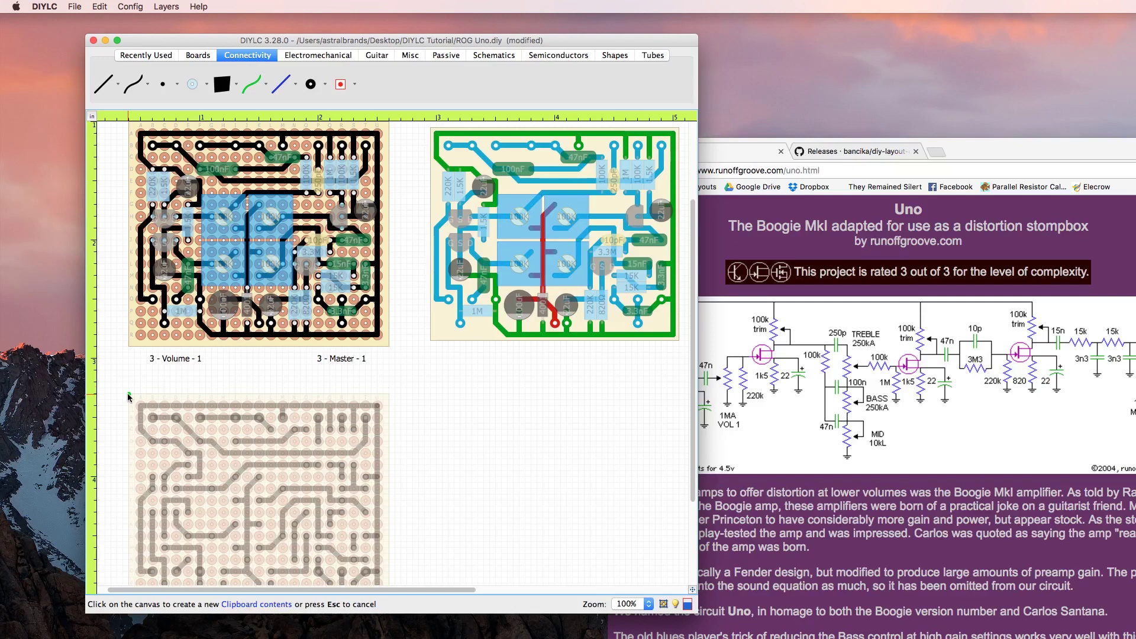
pyautogui.click(128, 397)
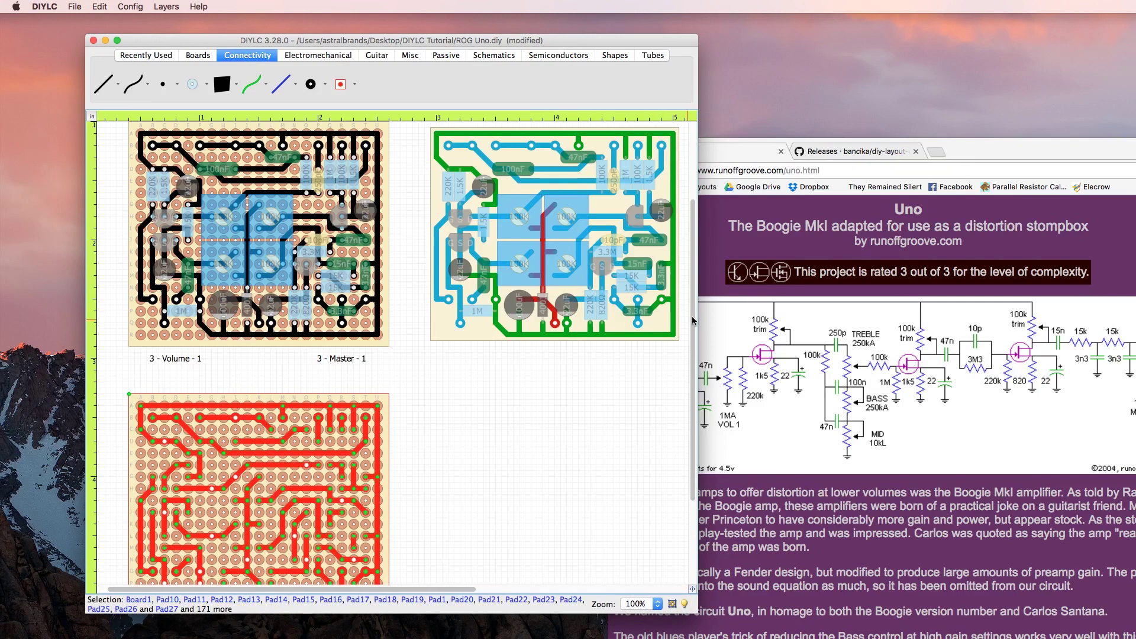
pyautogui.scroll(-3, 694, 320)
pyautogui.click(462, 439)
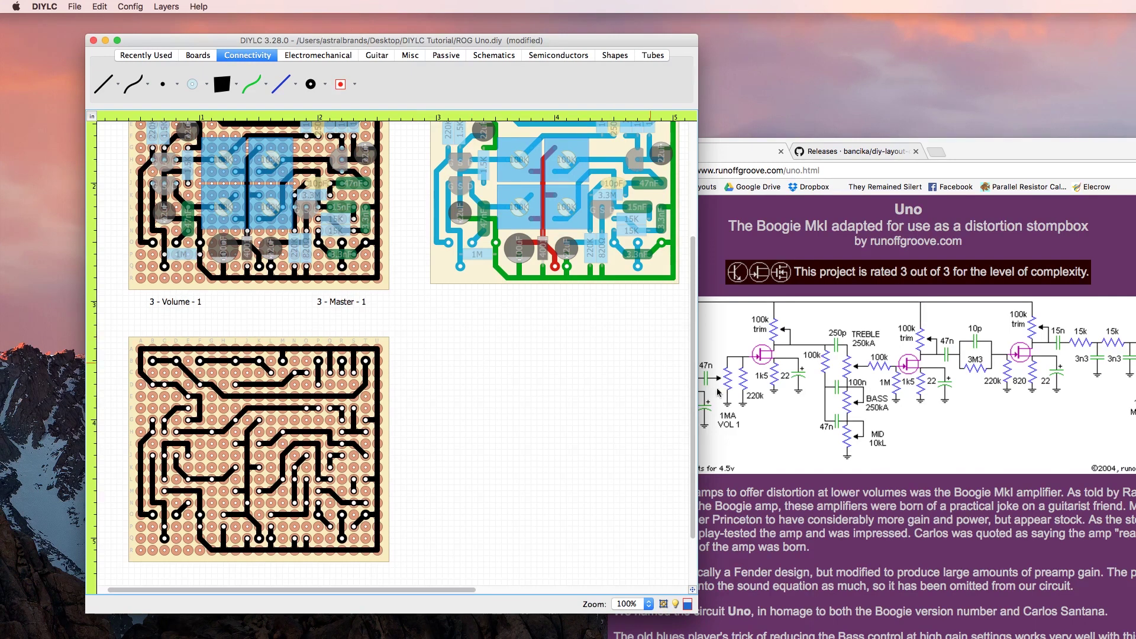
# - Unlock the component layer under Layers > Component
pyautogui.click(166, 7)
pyautogui.moveTo(195, 54)
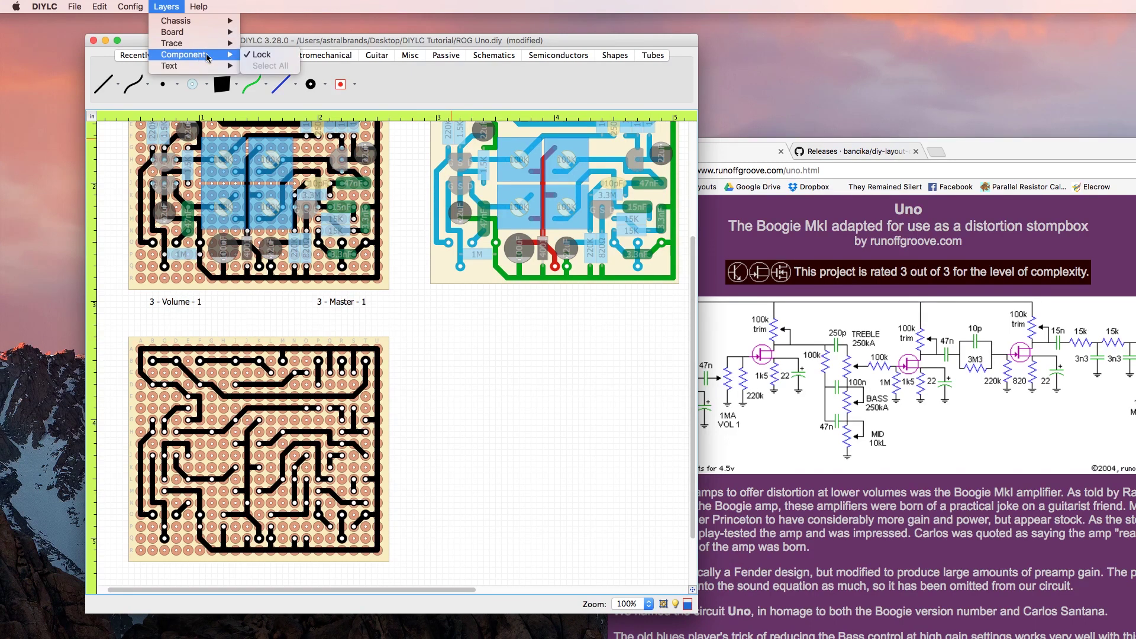
pyautogui.click(260, 55)
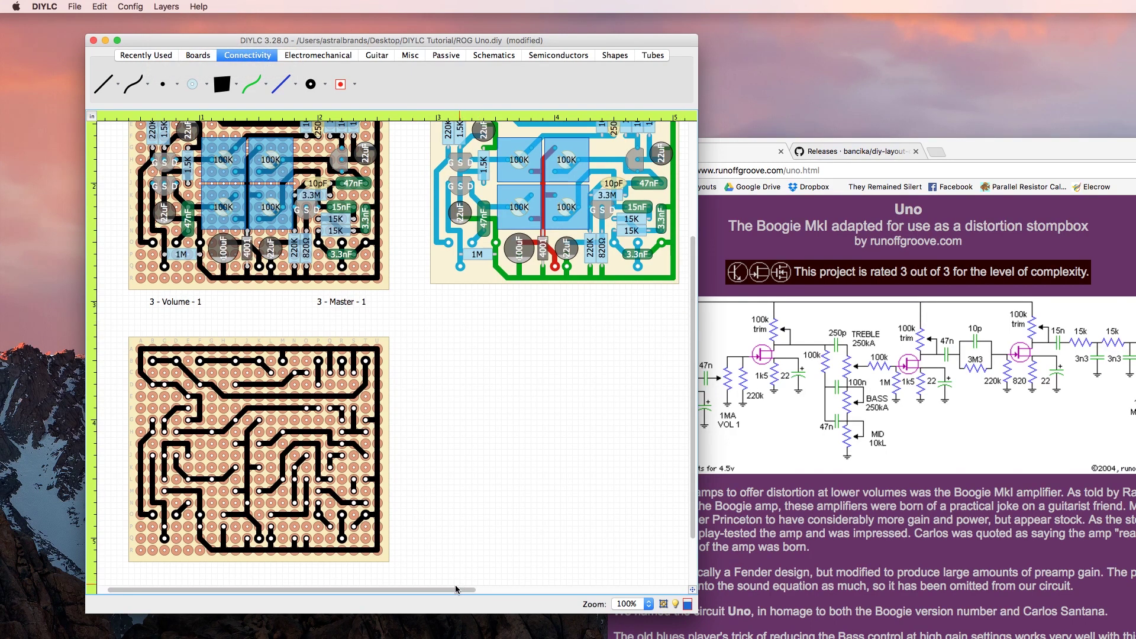
pyautogui.moveTo(694, 343); pyautogui.dragTo(690, 274)
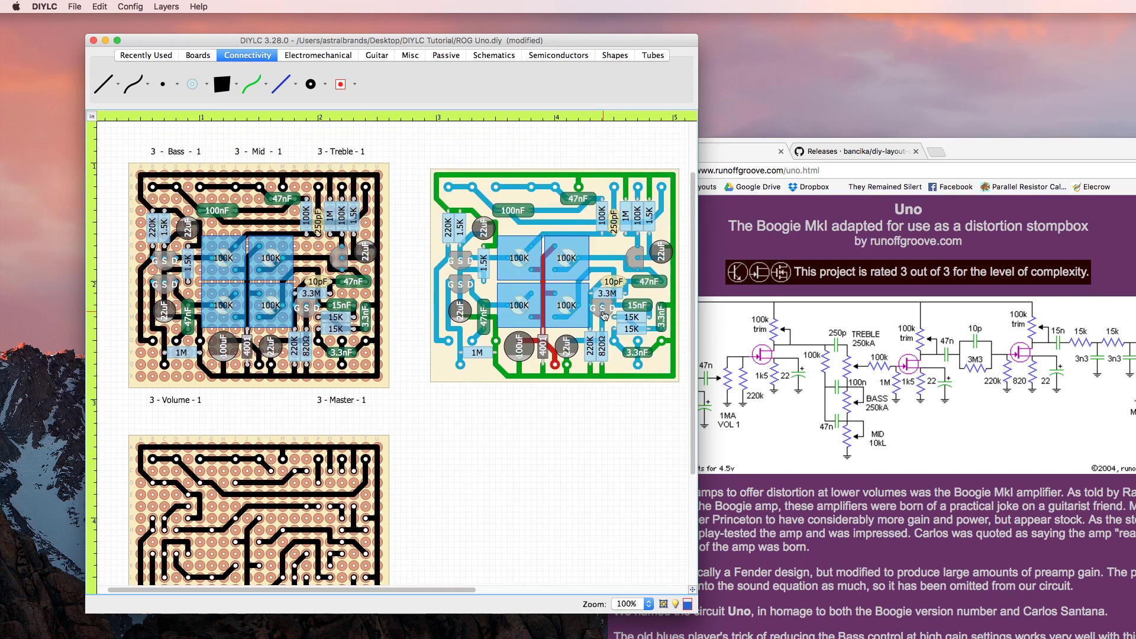
# - Select three transistors on the right board and set their label display to Name
pyautogui.click(602, 312)
pyautogui.keyDown('shift'); pyautogui.click(477, 287); pyautogui.keyUp('shift')
pyautogui.rightClick(460, 281)
pyautogui.rightClick(461, 260)
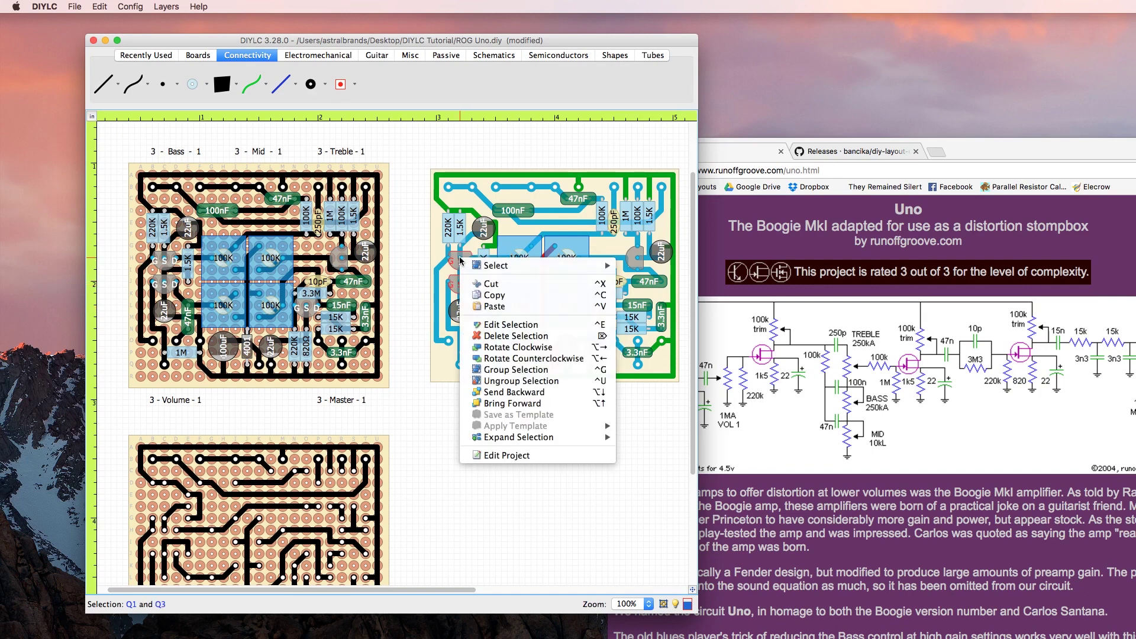
pyautogui.keyDown('shift'); pyautogui.click(637, 256); pyautogui.keyUp('shift')
pyautogui.rightClick(638, 256)
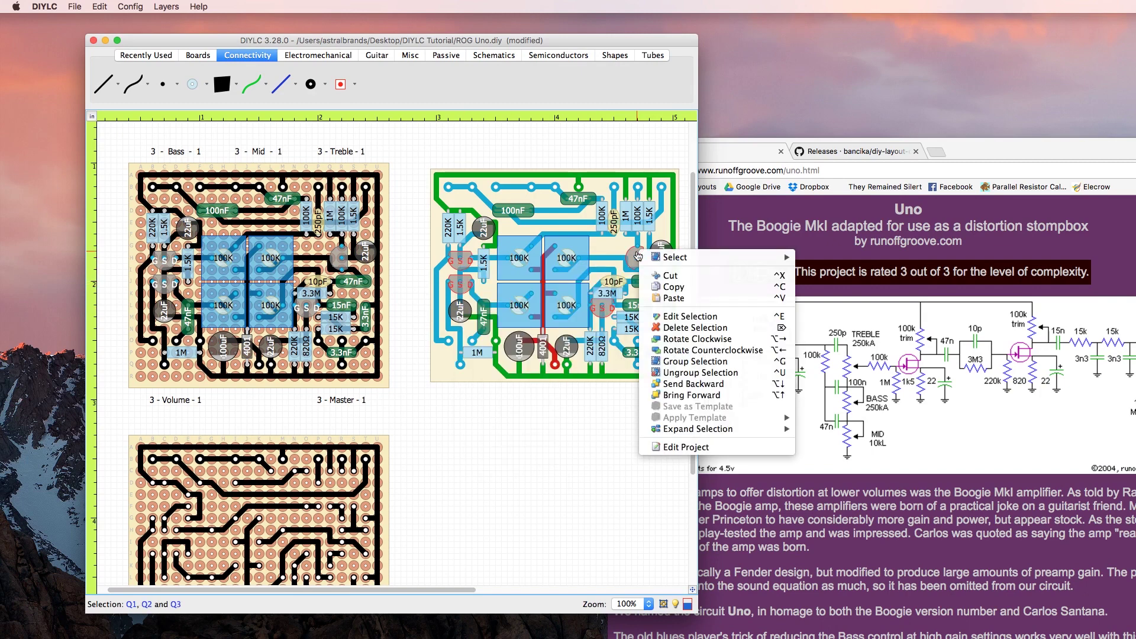
pyautogui.press('Escape')
pyautogui.hotkey('ctrl', 'e')
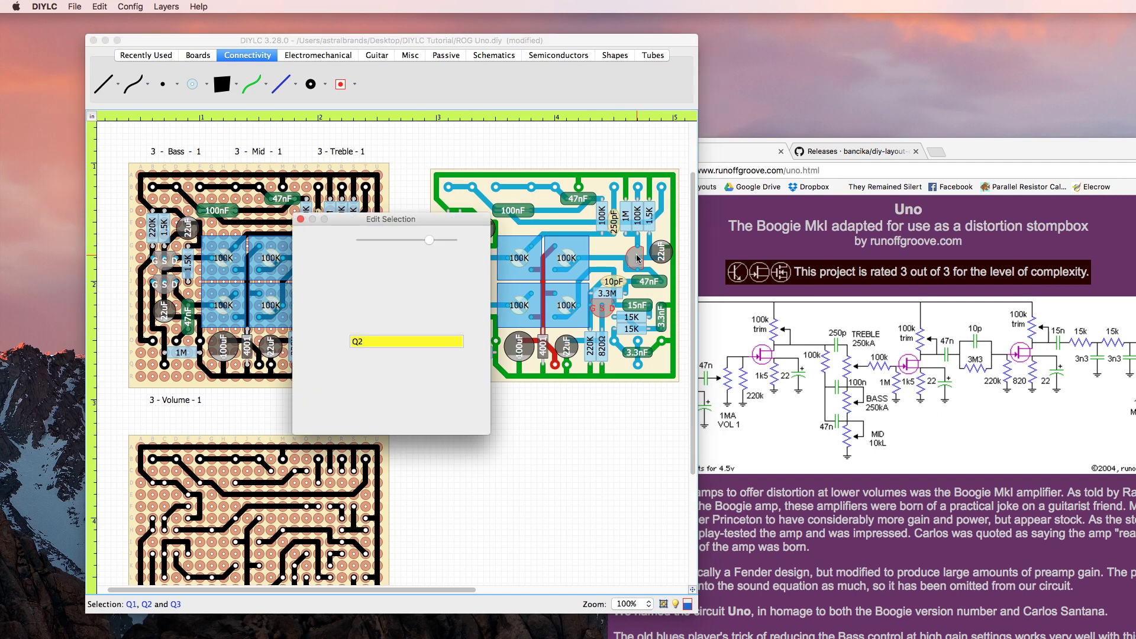
pyautogui.click(448, 288)
pyautogui.click(405, 277)
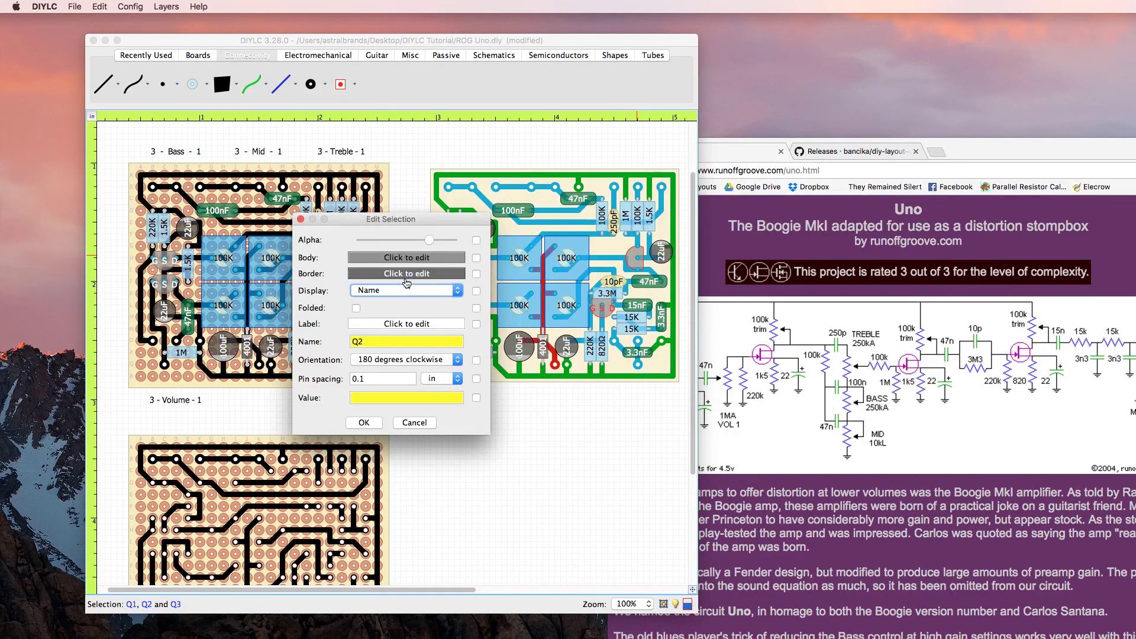
pyautogui.click(375, 423)
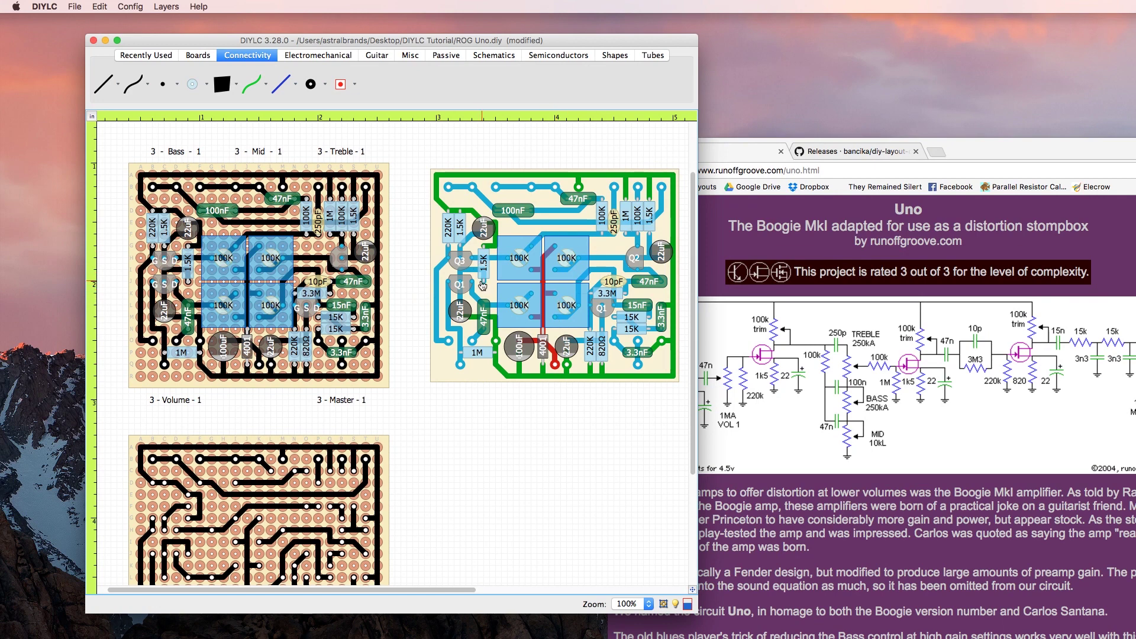
# - Rename transistor Q3 to Q2
pyautogui.doubleClick(465, 264)
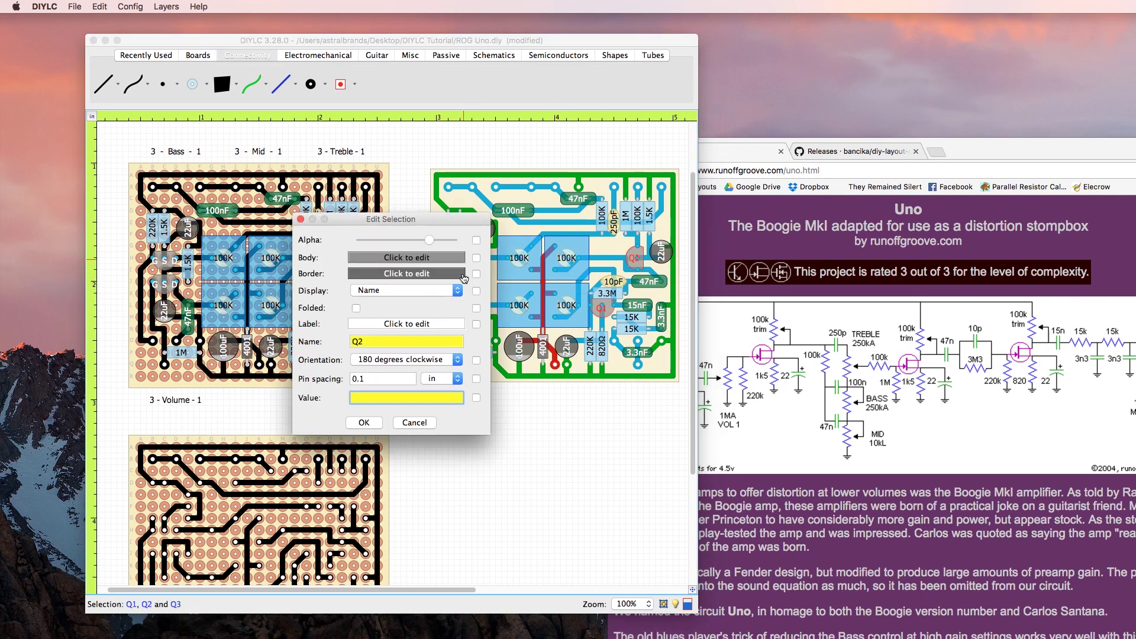
pyautogui.press('Escape')
pyautogui.click(463, 264)
pyautogui.doubleClick(463, 264)
pyautogui.click(357, 342)
pyautogui.write('2')
pyautogui.click(373, 420)
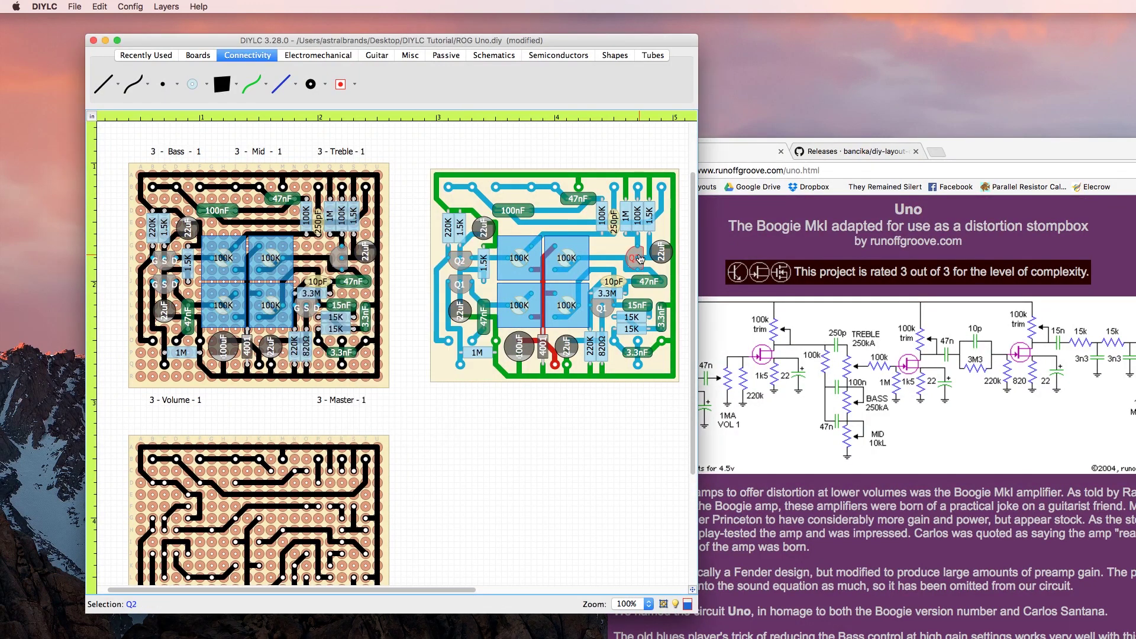
# - Rename the right-hand transistor to Q3 and the lower-right transistor to Q4
pyautogui.doubleClick(635, 259)
pyautogui.click(361, 343)
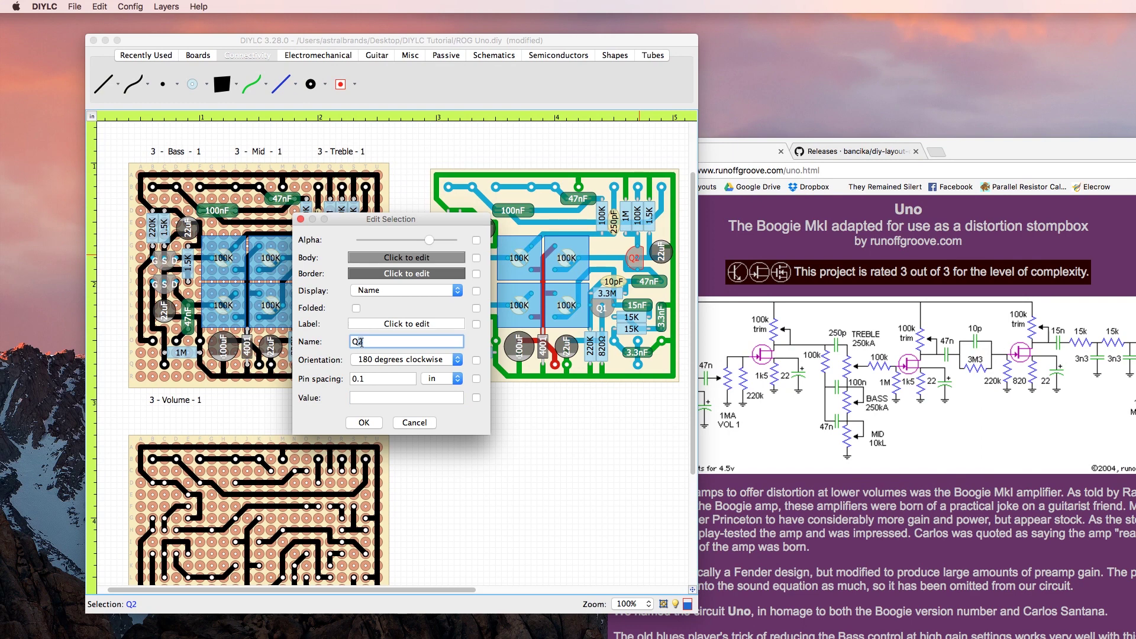
pyautogui.click(381, 422)
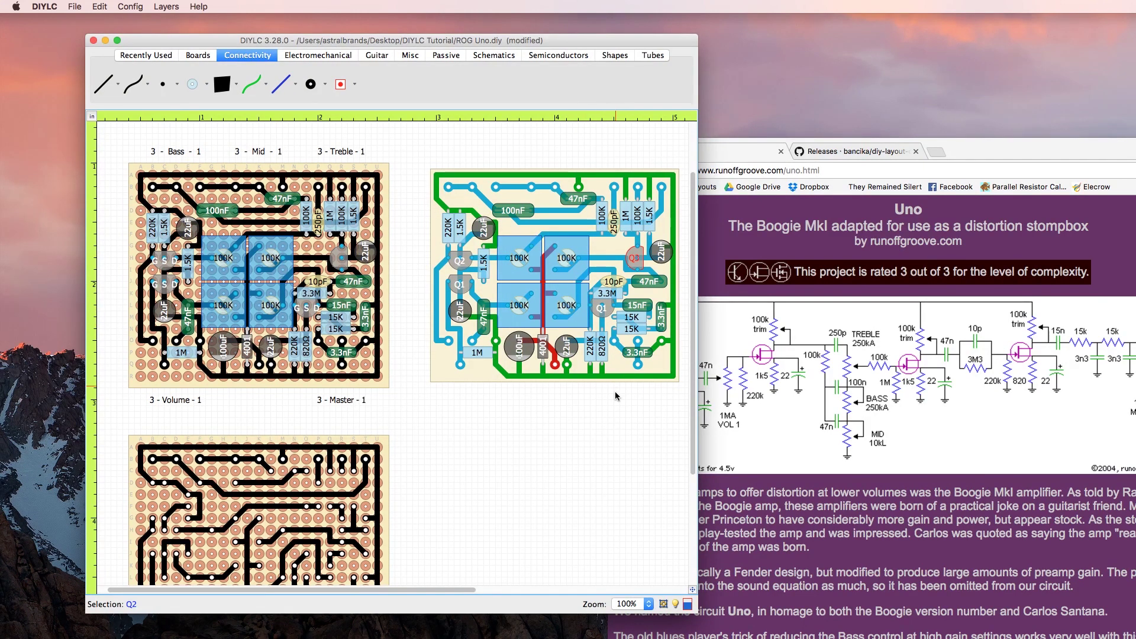
pyautogui.doubleClick(601, 307)
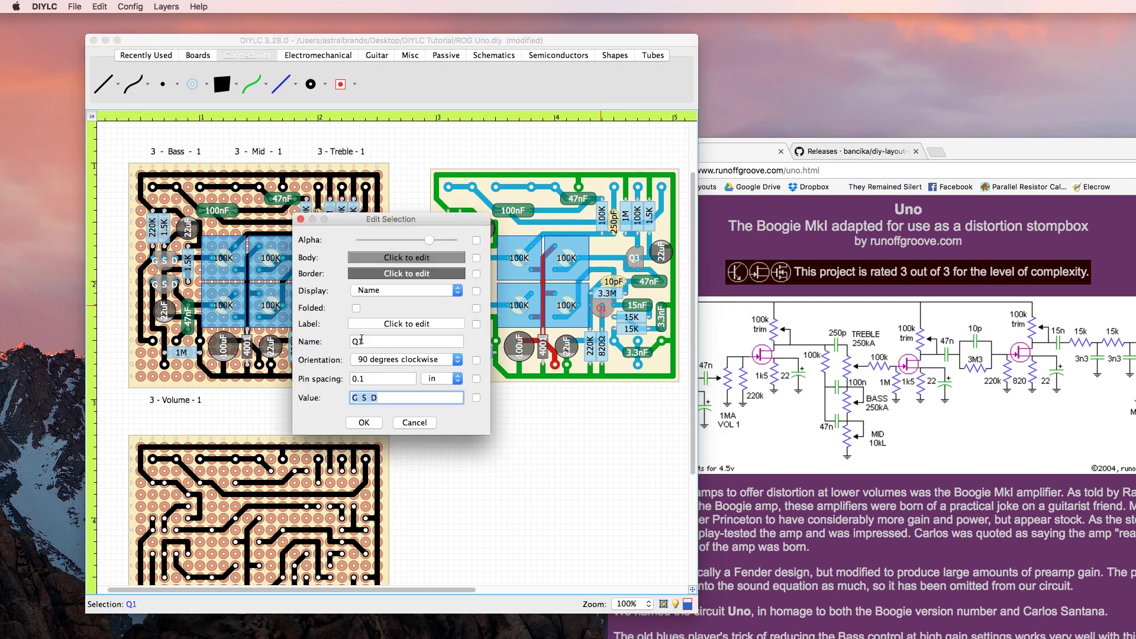
pyautogui.click(360, 342)
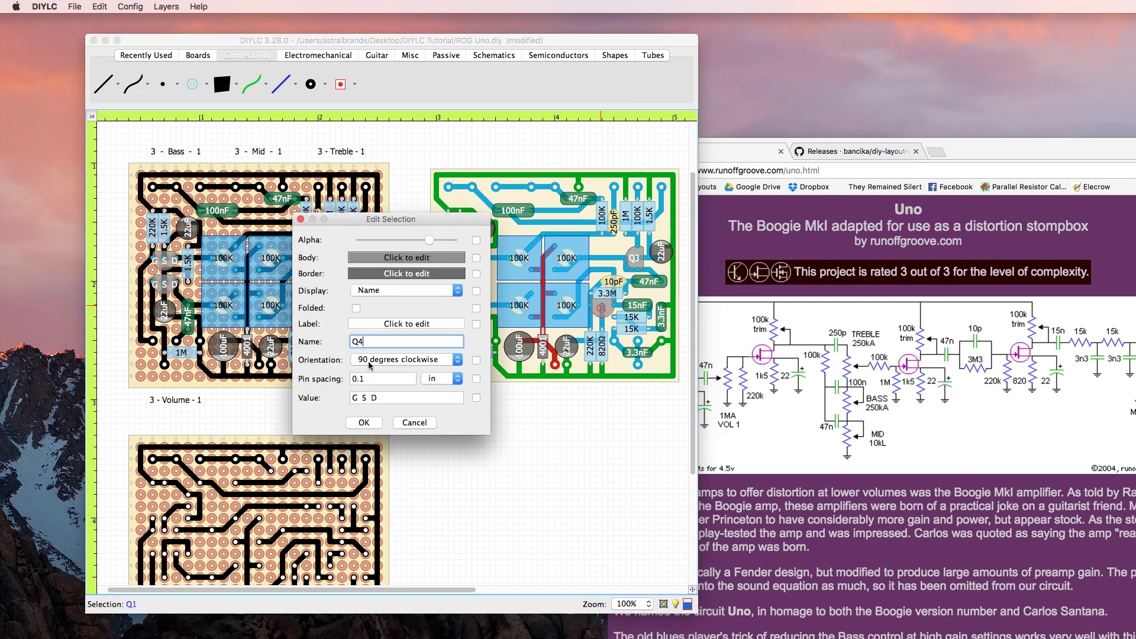
pyautogui.click(370, 423)
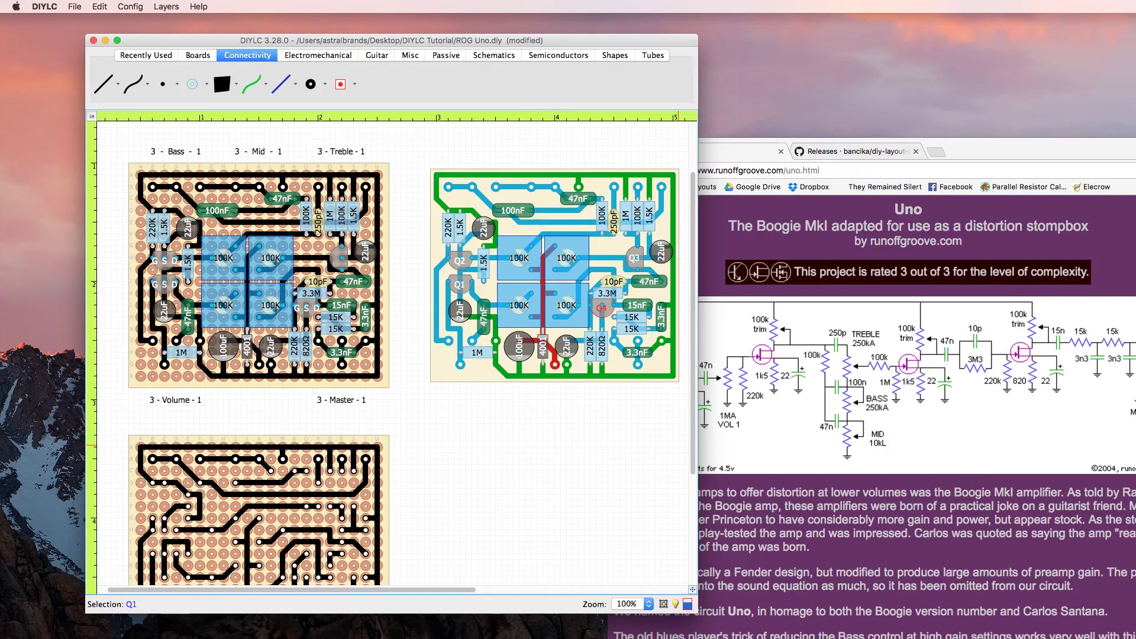
pyautogui.click(594, 426)
# - Nudge the 250pF capacitor, then cut and re-paste the trace beside it
pyautogui.click(616, 226)
pyautogui.moveTo(616, 223); pyautogui.dragTo(612, 234)
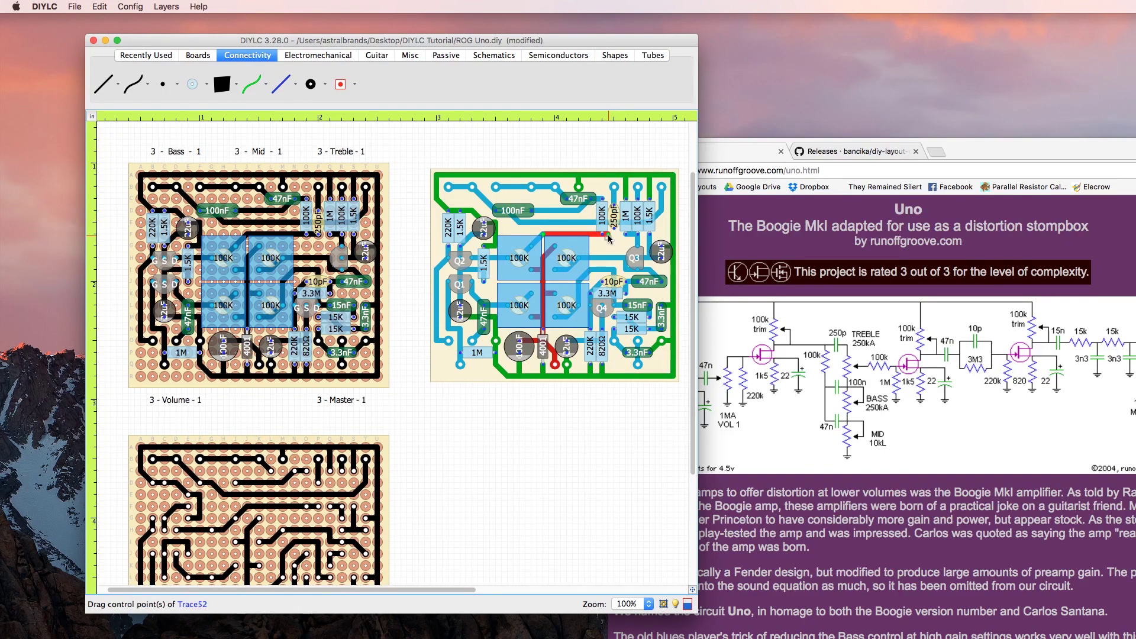
pyautogui.click(597, 223)
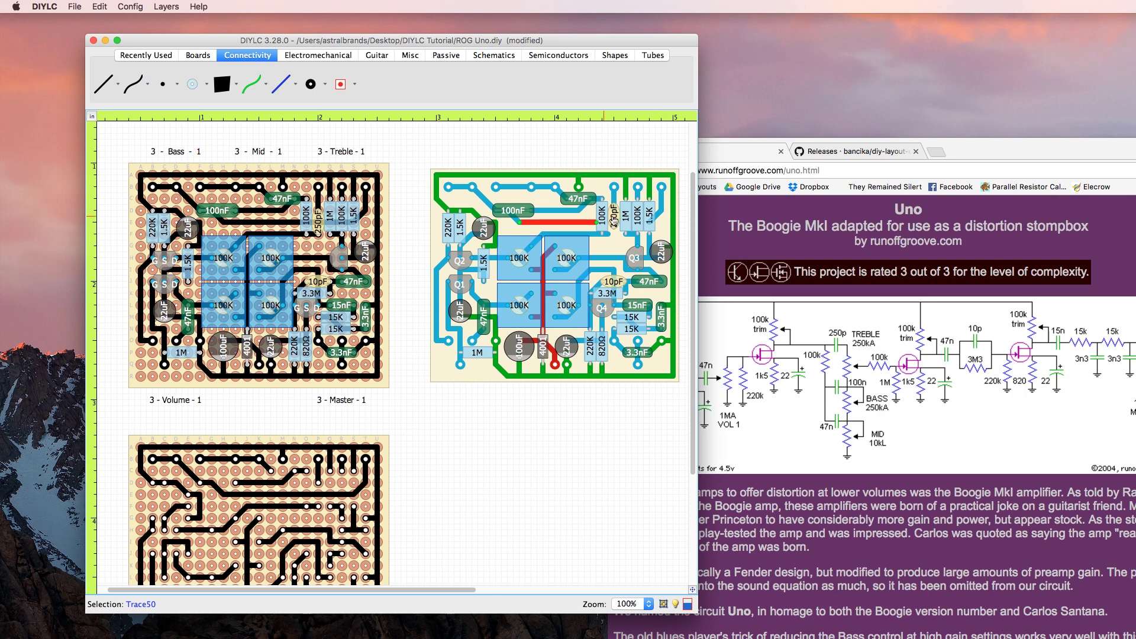
pyautogui.press('super+x')
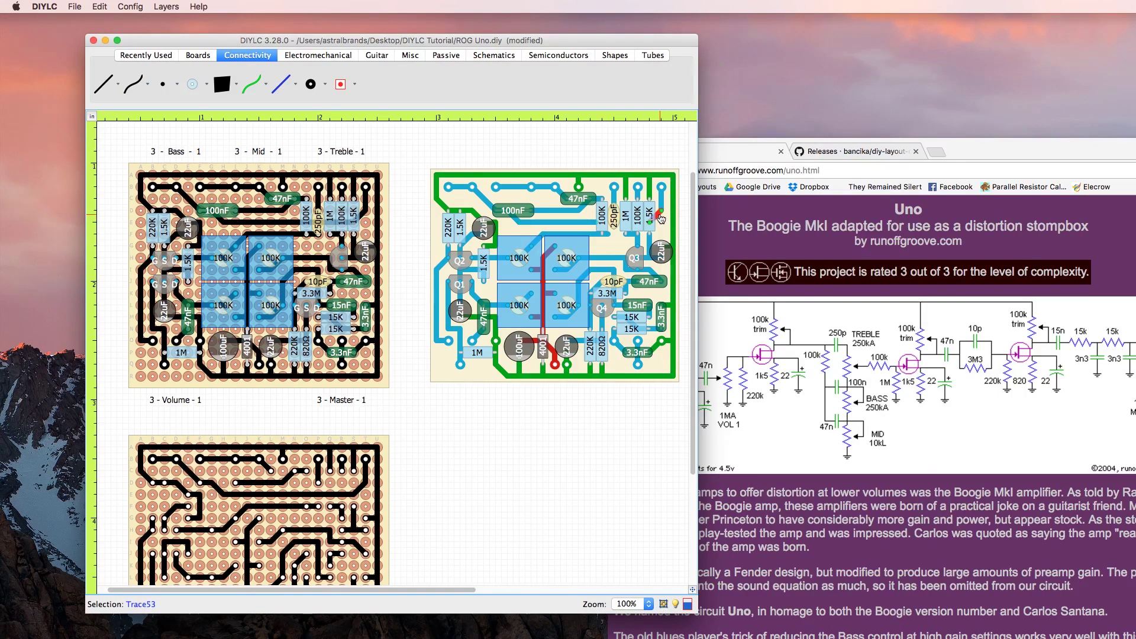
pyautogui.press('super+v')
pyautogui.click(602, 217)
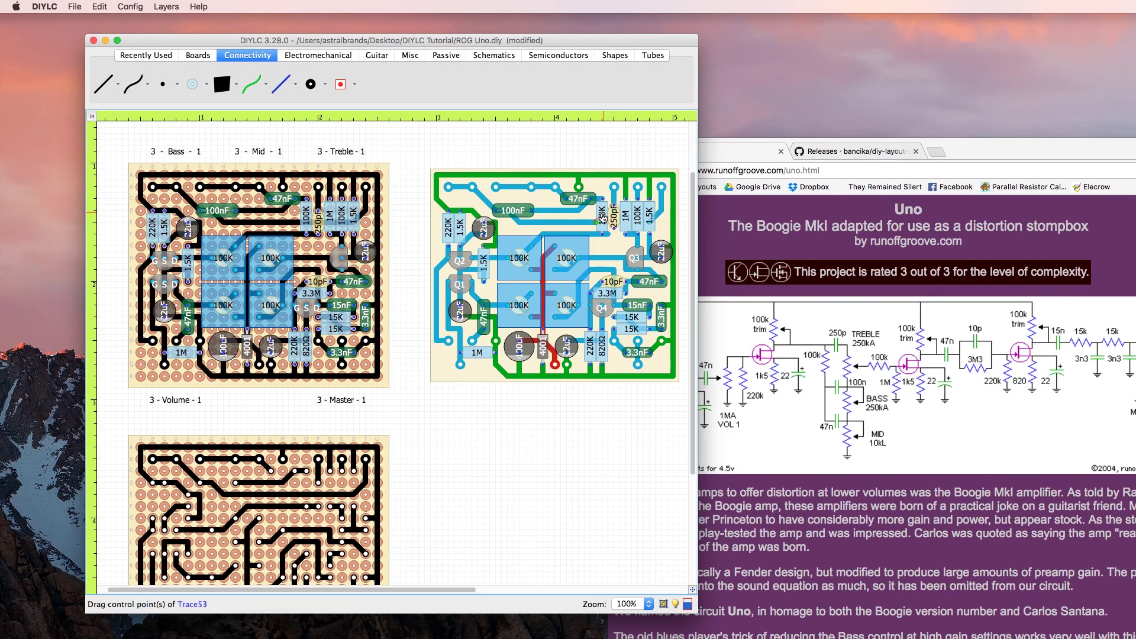
# - Stretch a trace from the 100K to the 1.5K resistor and add copies near the 1.5K resistor and 250pF capacitor
pyautogui.moveTo(602, 217); pyautogui.dragTo(653, 223)
pyautogui.press('super+v')
pyautogui.click(645, 218)
pyautogui.press('super+v')
pyautogui.click(602, 231)
pyautogui.click(619, 411)
# - Reroute the trace near the 10pF capacitor into a vertical run
pyautogui.click(599, 288)
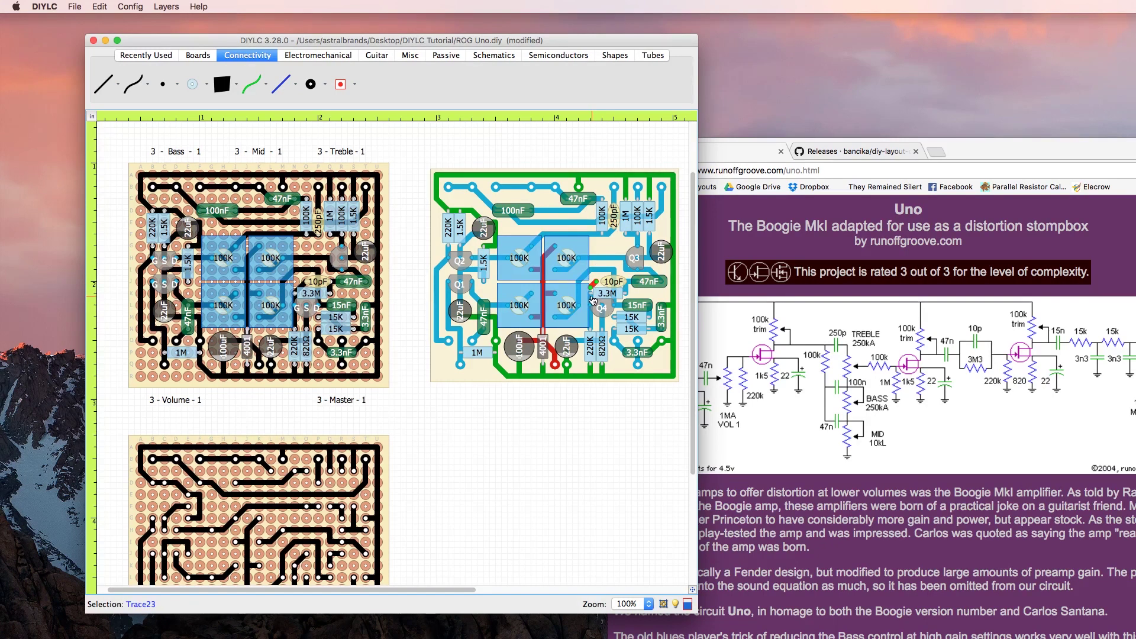
pyautogui.moveTo(593, 299); pyautogui.dragTo(590, 329)
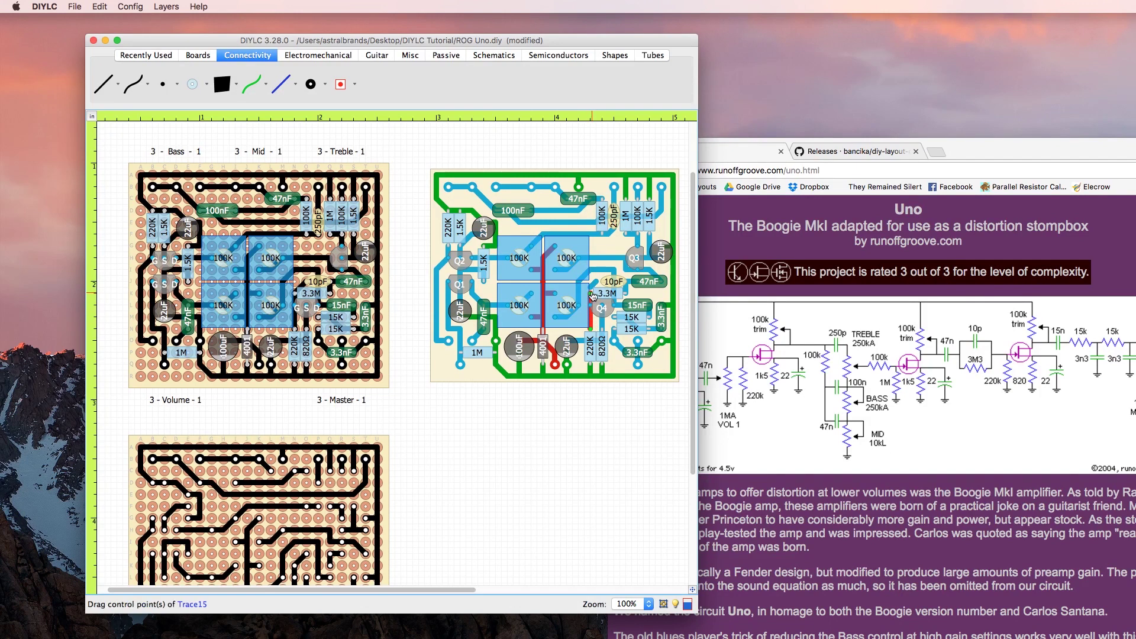
pyautogui.click(615, 280)
pyautogui.click(615, 284)
# - Paste a trace extending past the 10pF capacitor toward the 47nF capacitor
pyautogui.press('super+v')
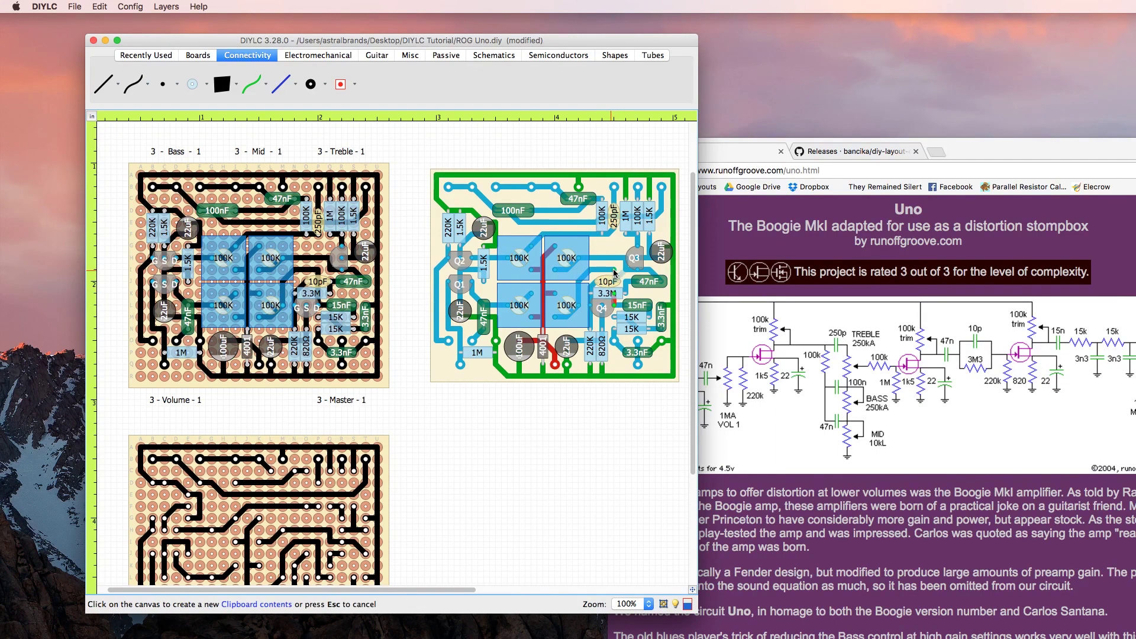
pyautogui.click(611, 272)
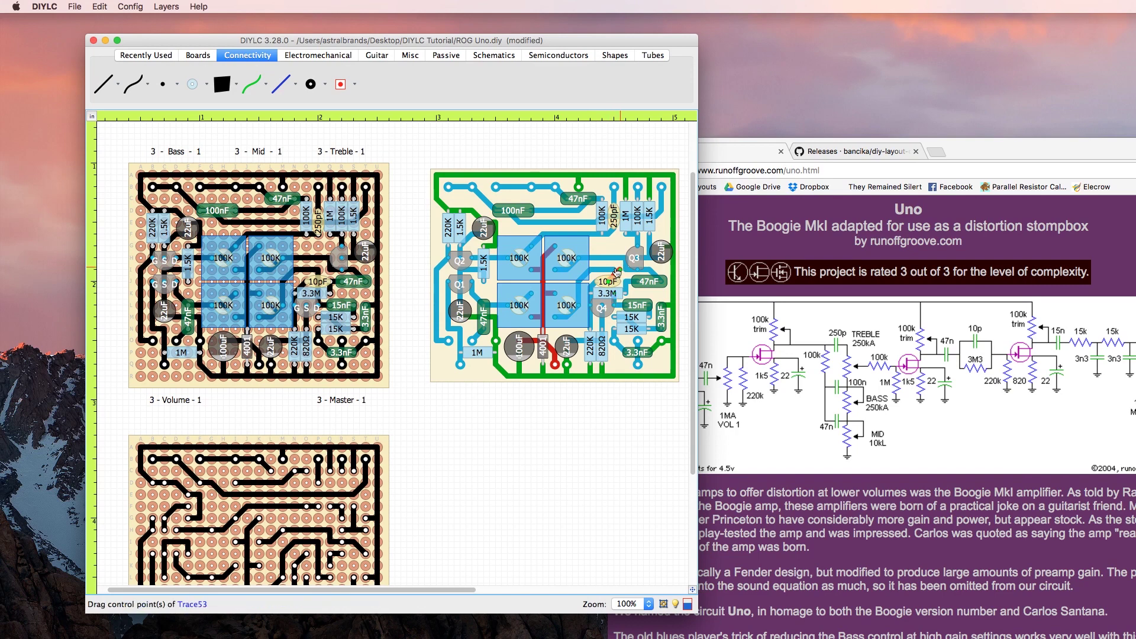
pyautogui.moveTo(603, 272); pyautogui.dragTo(612, 273)
pyautogui.click(611, 274)
pyautogui.click(592, 427)
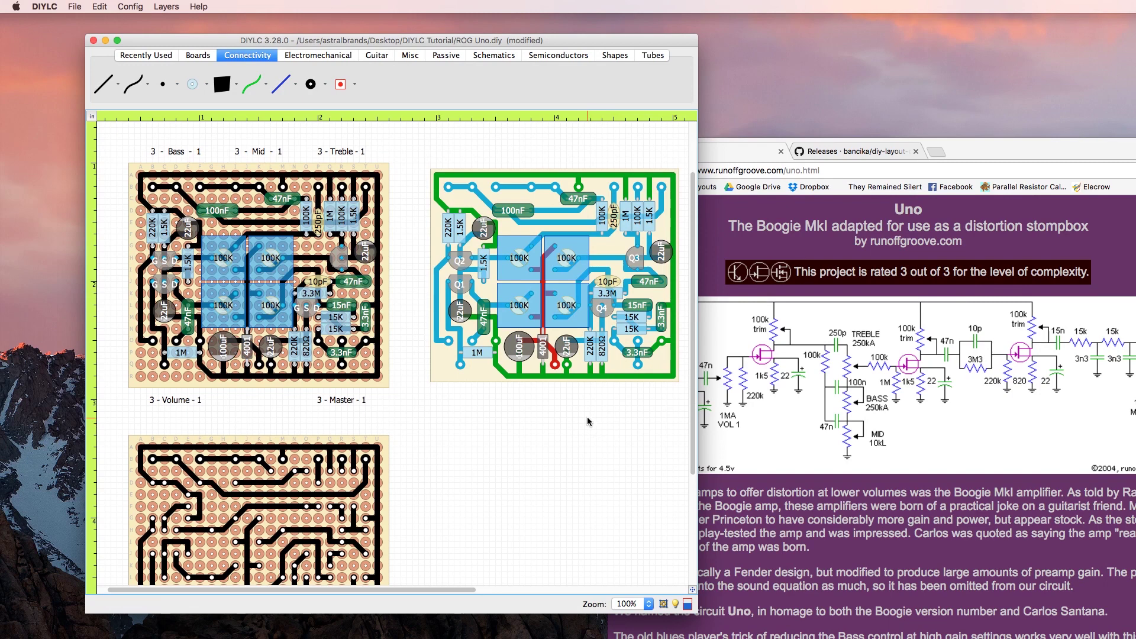
pyautogui.click(629, 283)
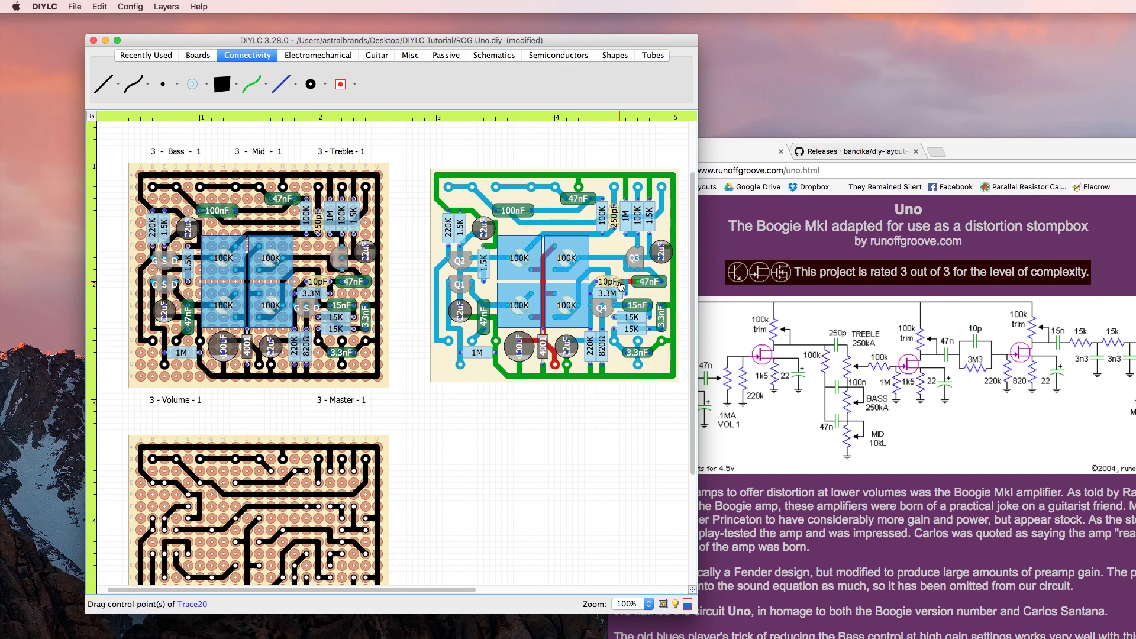
pyautogui.click(614, 403)
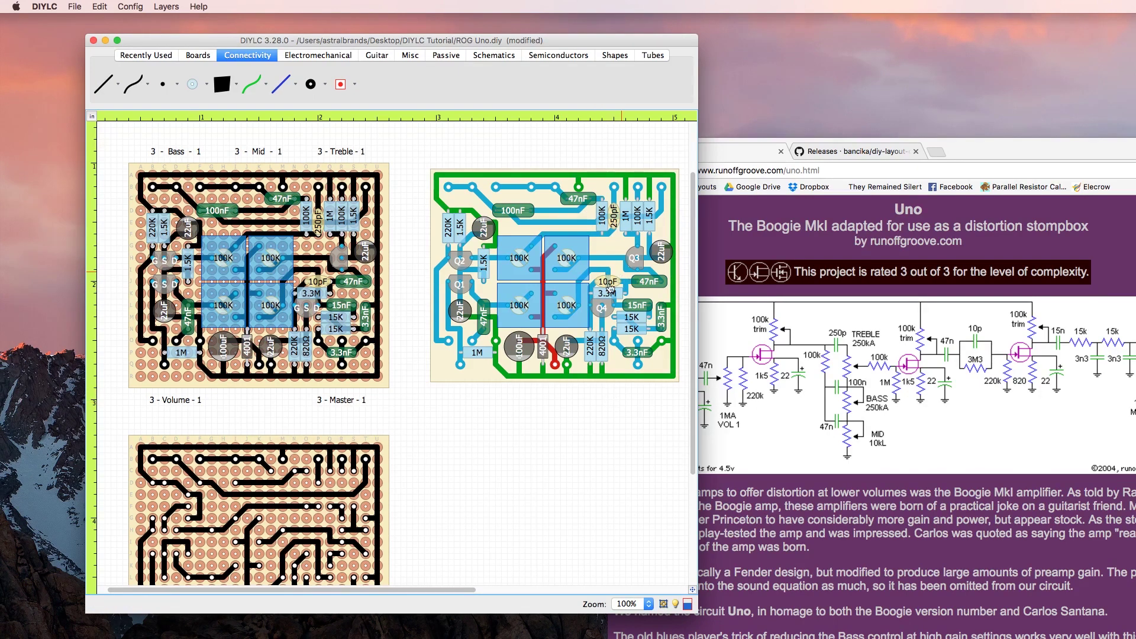